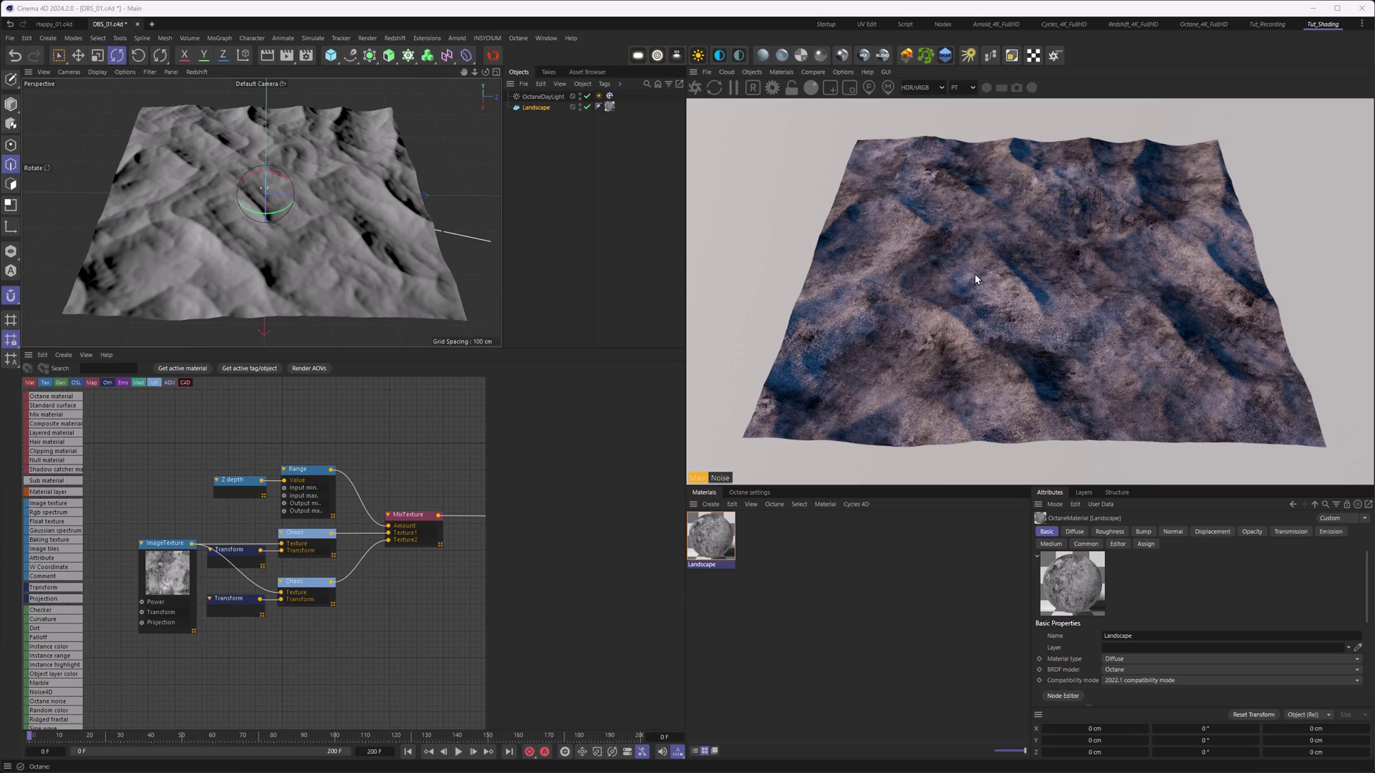
Step: Connect the lower Chaos node directly to the Landscape material's Diffuse input and inspect the rendered texture near and far
scroll(315, 204, up, 5)
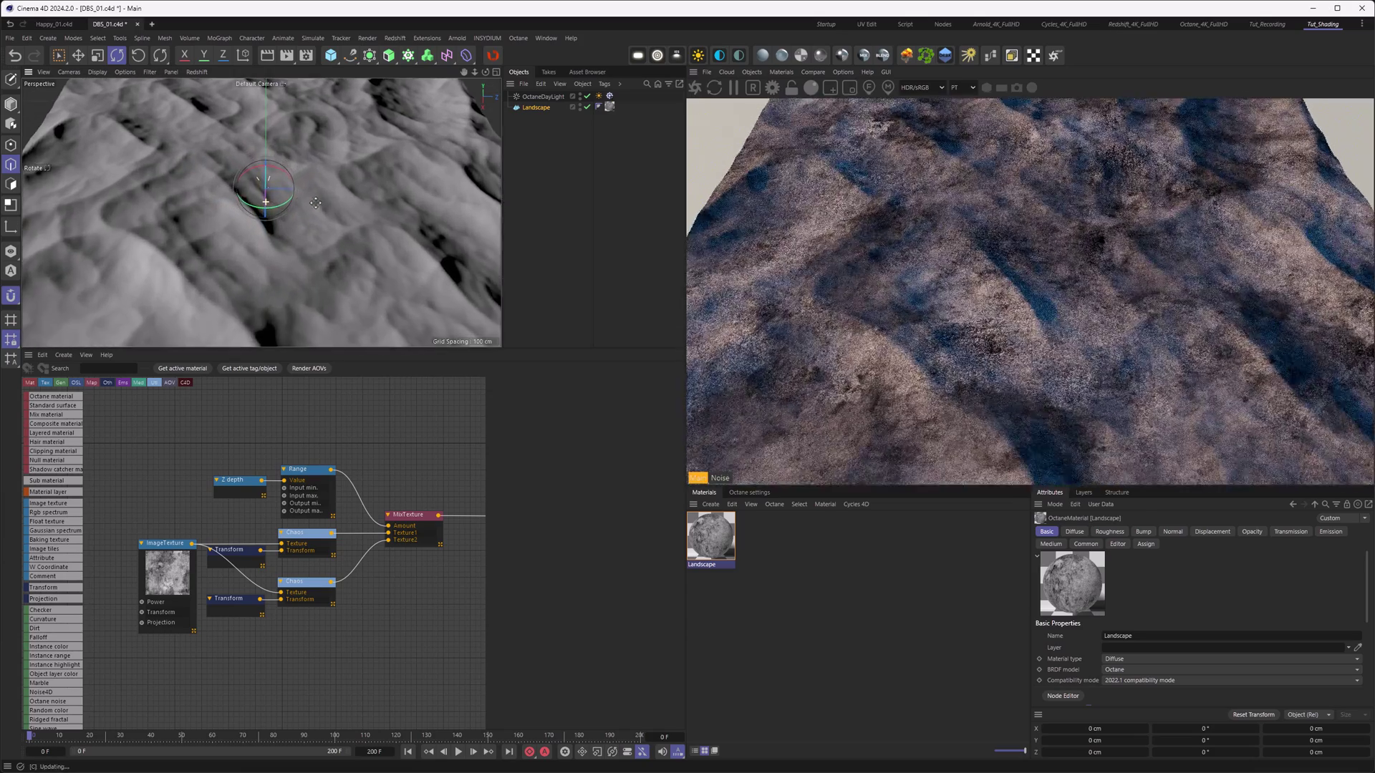
alt+right_drag(315, 203, 426, 224)
alt+right_drag(246, 208, 298, 229)
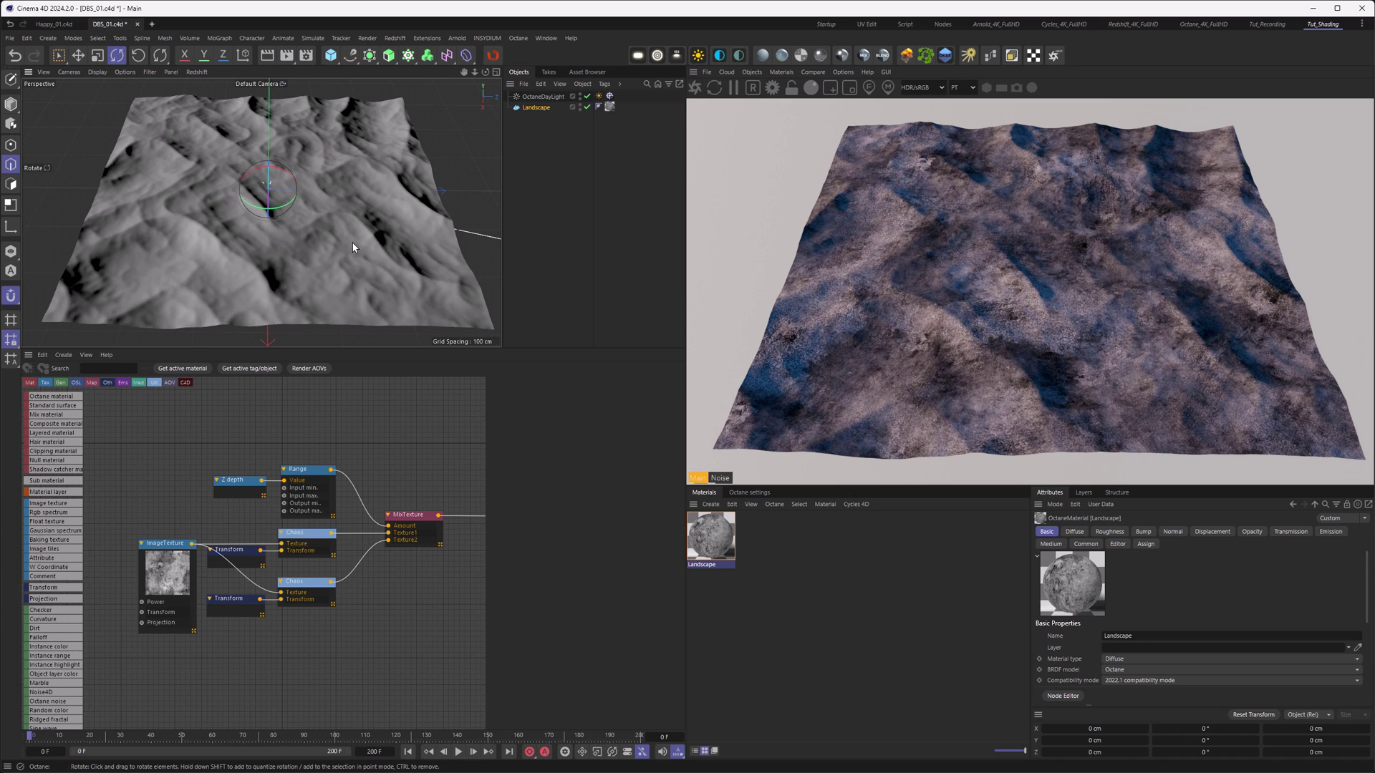
middle_drag(399, 593, 325, 574)
drag(268, 570, 438, 503)
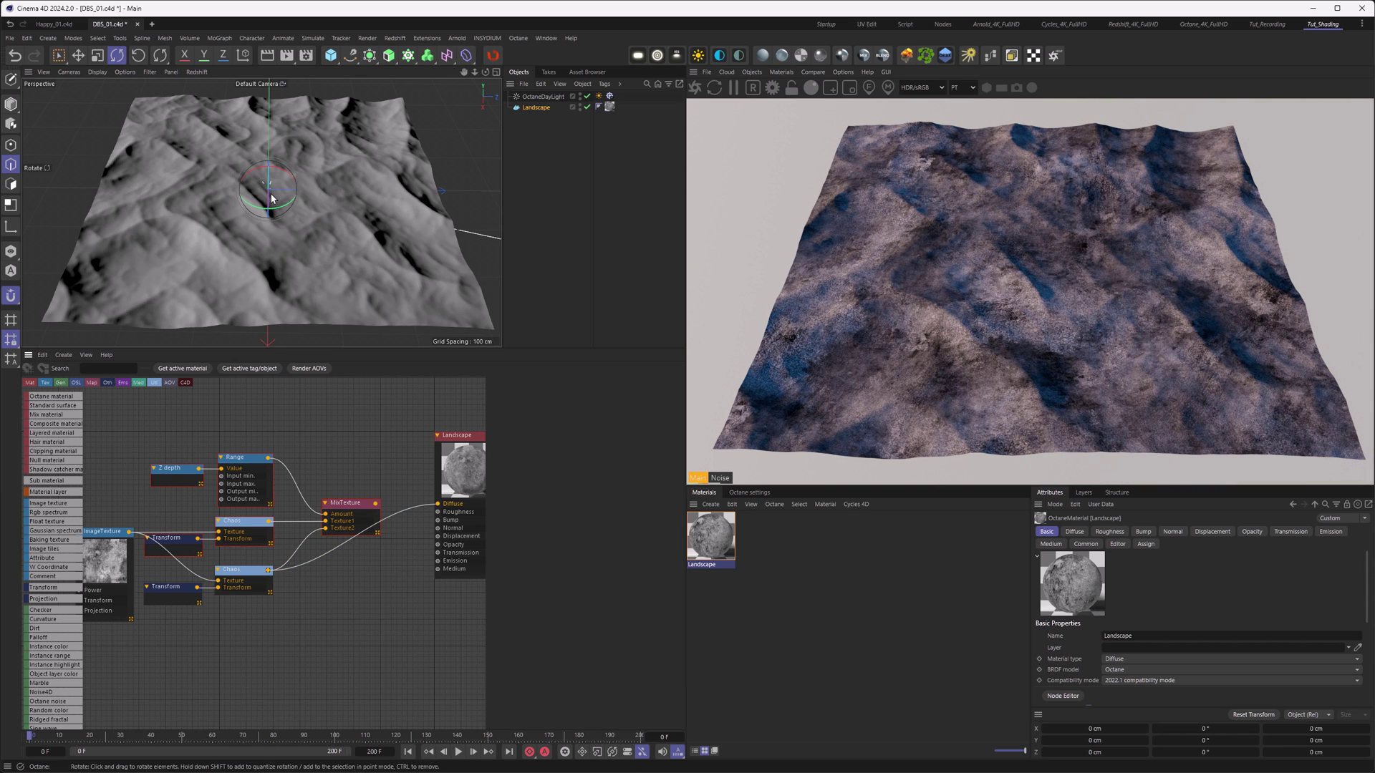
alt+right_drag(272, 194, 411, 204)
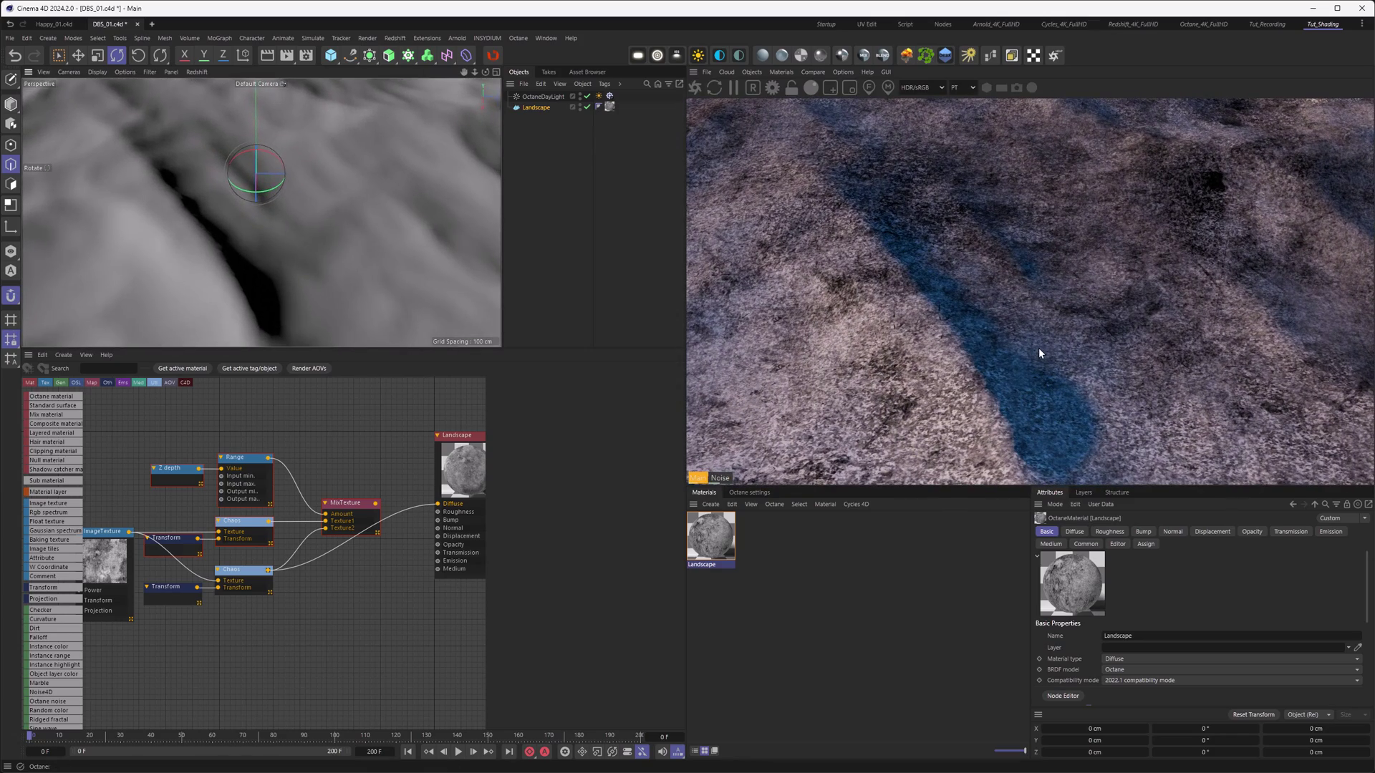
alt+drag(400, 193, 315, 207)
alt+right_drag(315, 208, 285, 225)
Step: Connect the upper Chaos node to the Landscape material's Diffuse input and compare its texture close up and from a distance
drag(268, 521, 437, 504)
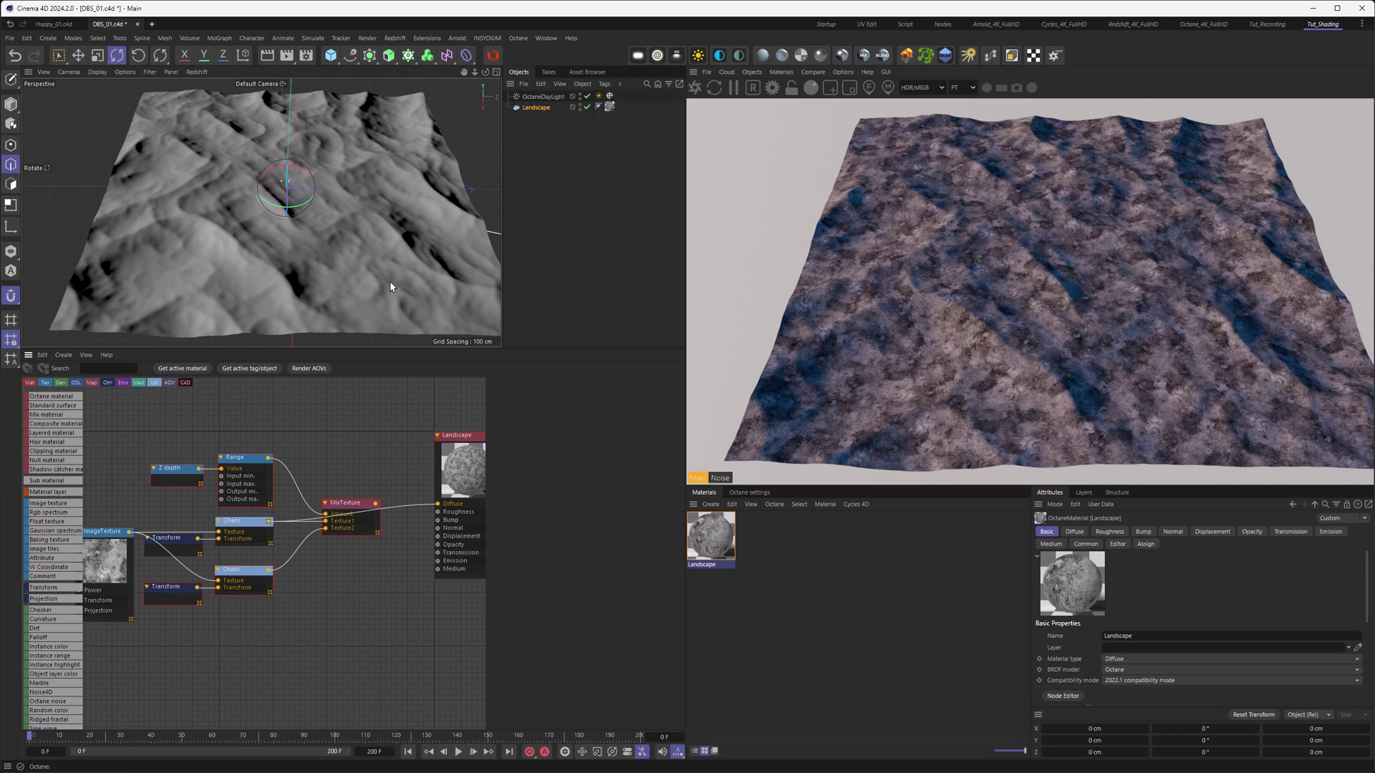
alt+right_drag(292, 208, 434, 209)
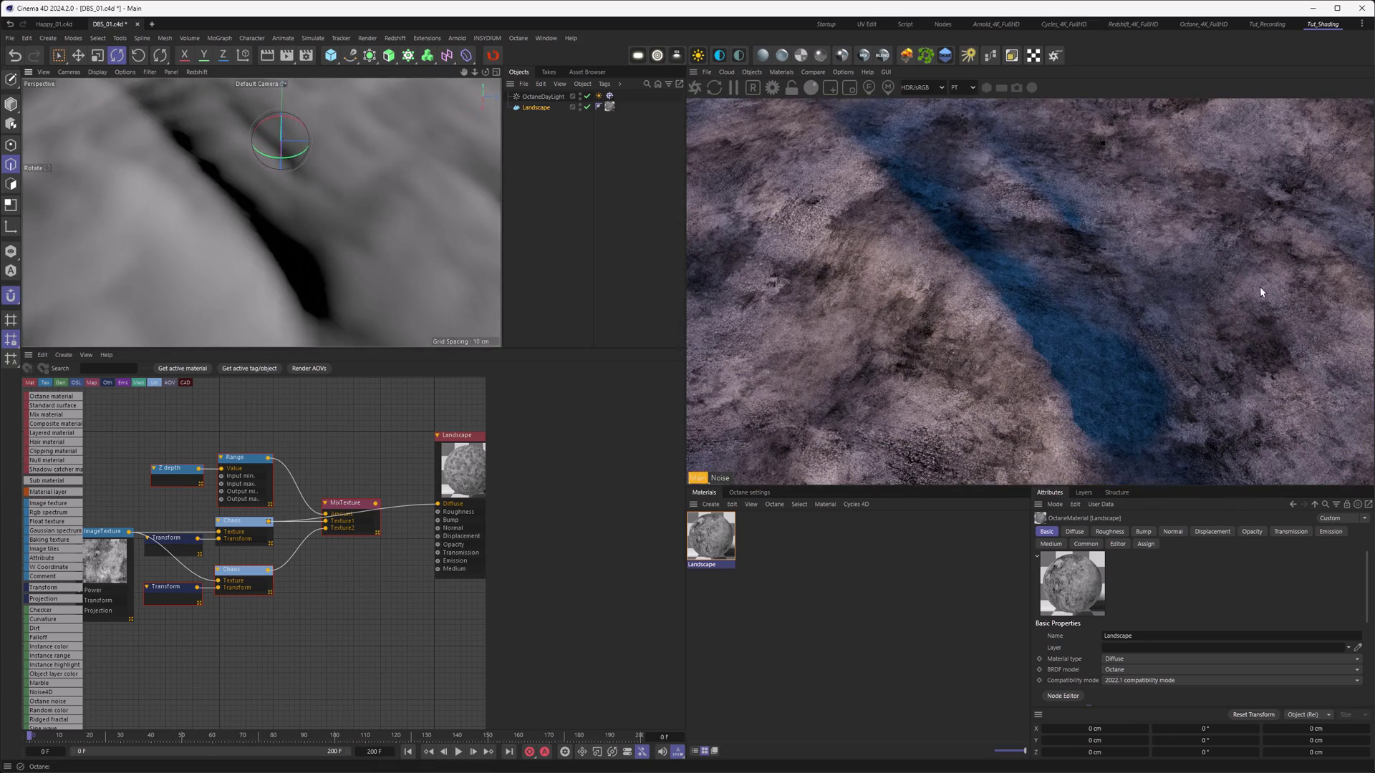
alt+right_drag(334, 214, 423, 217)
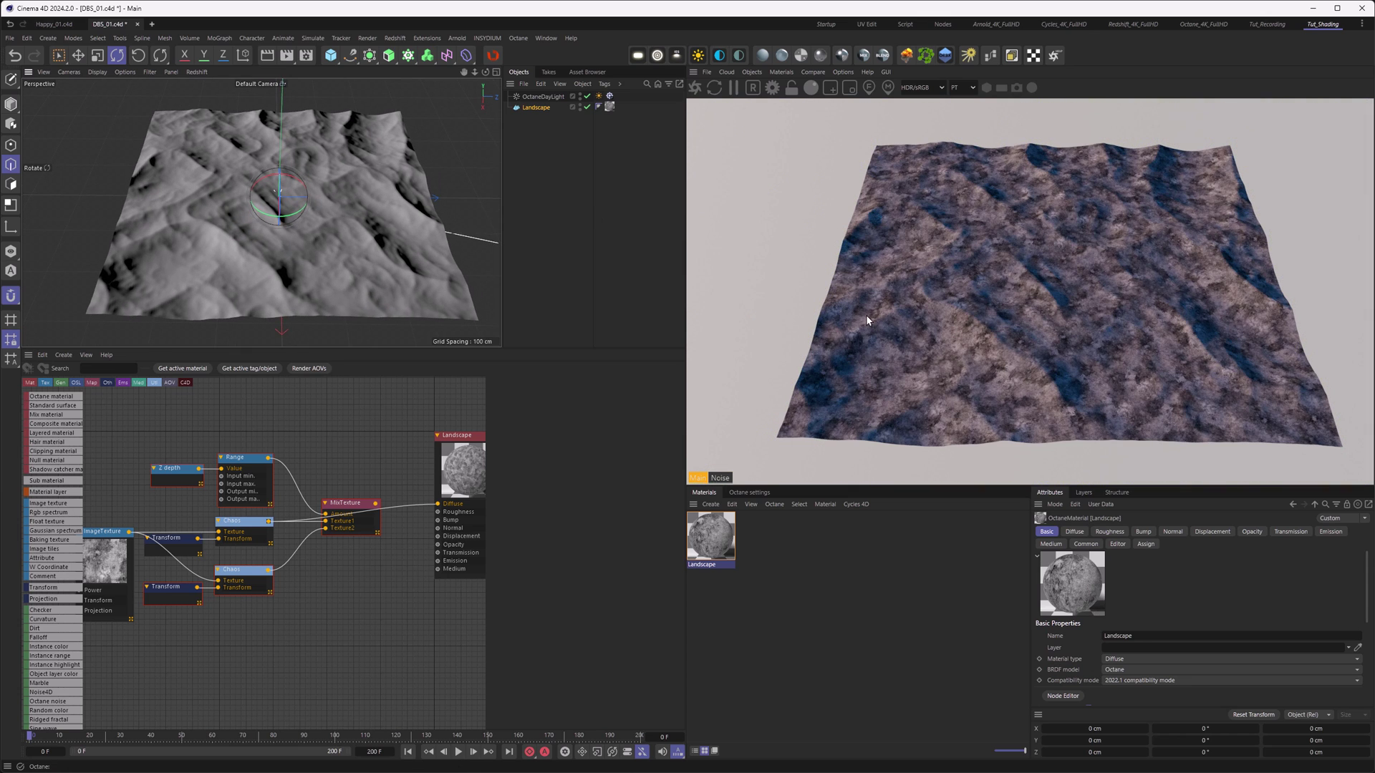
Step: Reconnect the MixTexture node to the Landscape material's Diffuse input and inspect the blended texture close up
drag(375, 504, 438, 505)
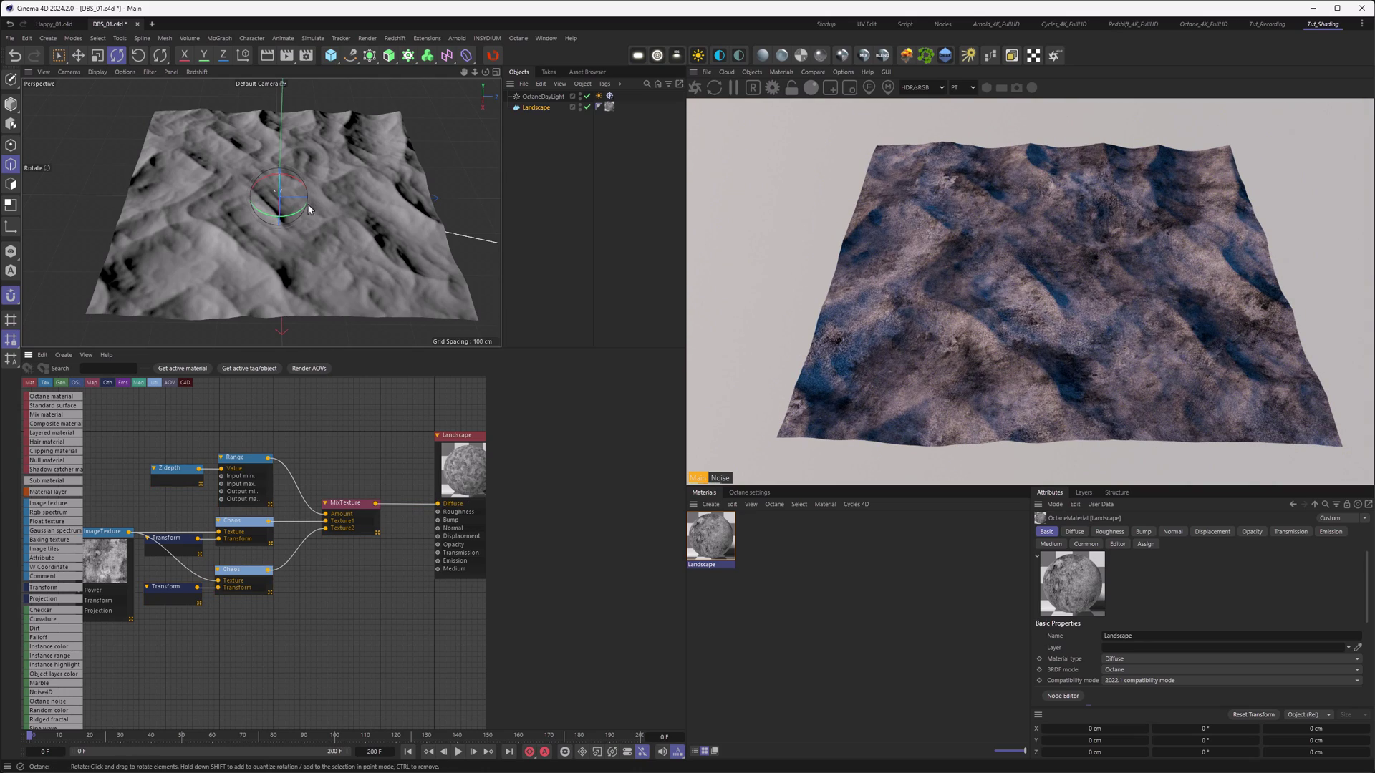
alt+right_drag(283, 209, 433, 225)
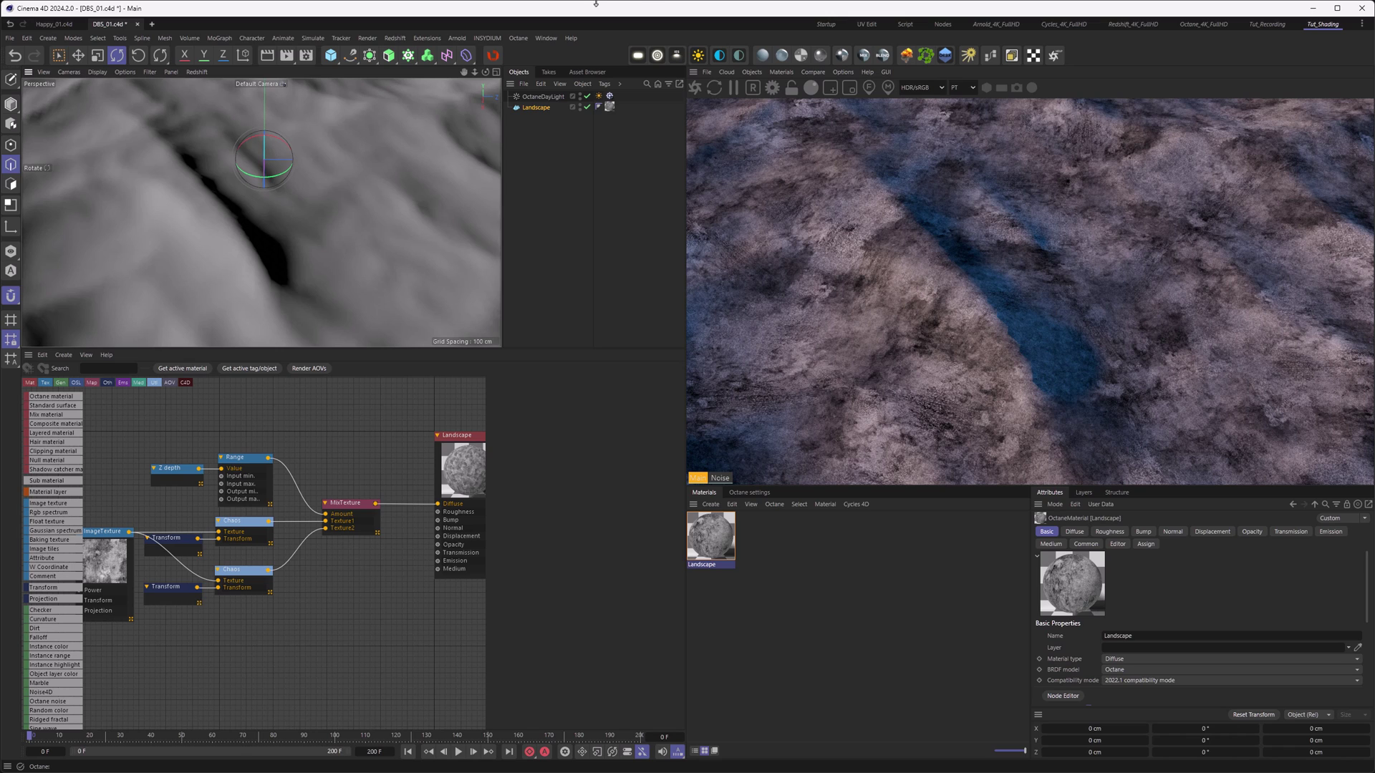
Step: Switch to the Happy_01.c4d document and examine its distance-dependent letter texture and the node graph behind it
click(53, 28)
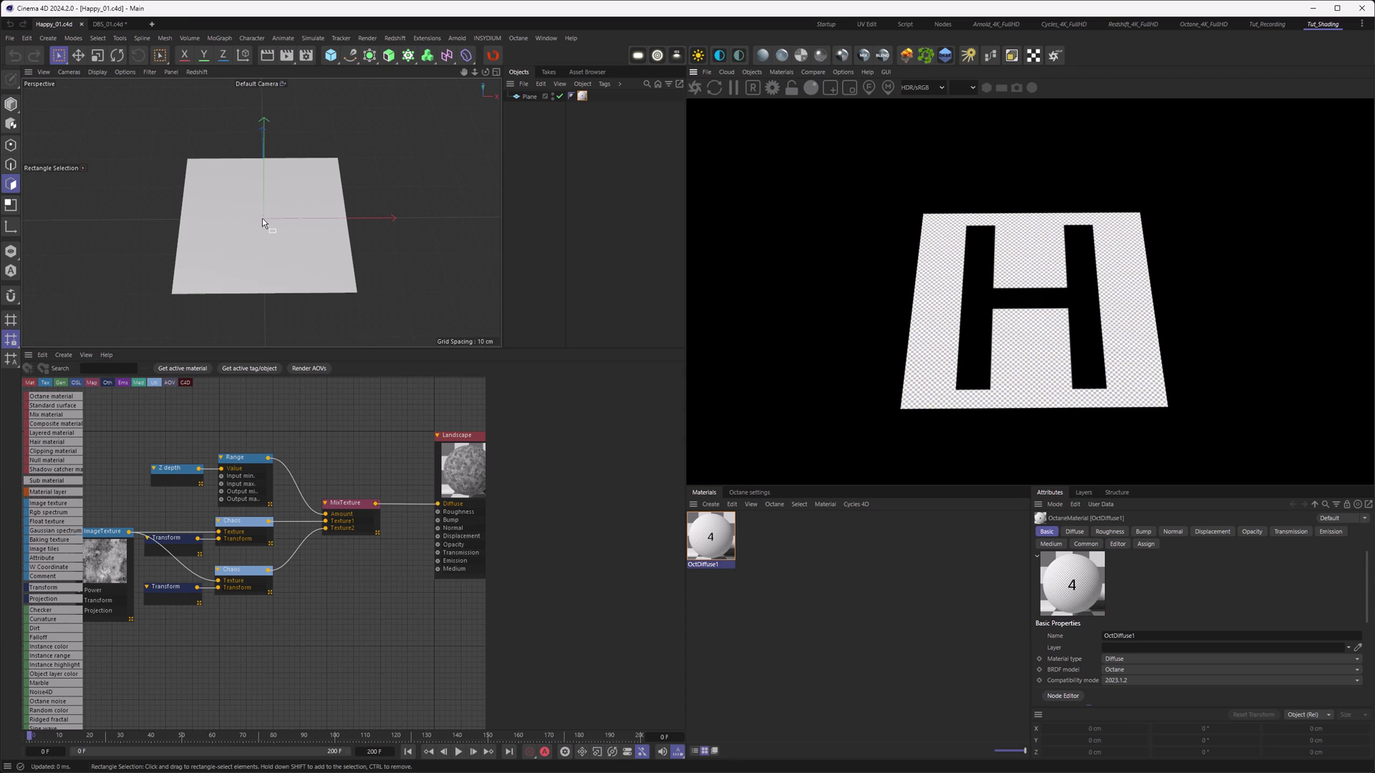
alt+right_drag(262, 217, 471, 351)
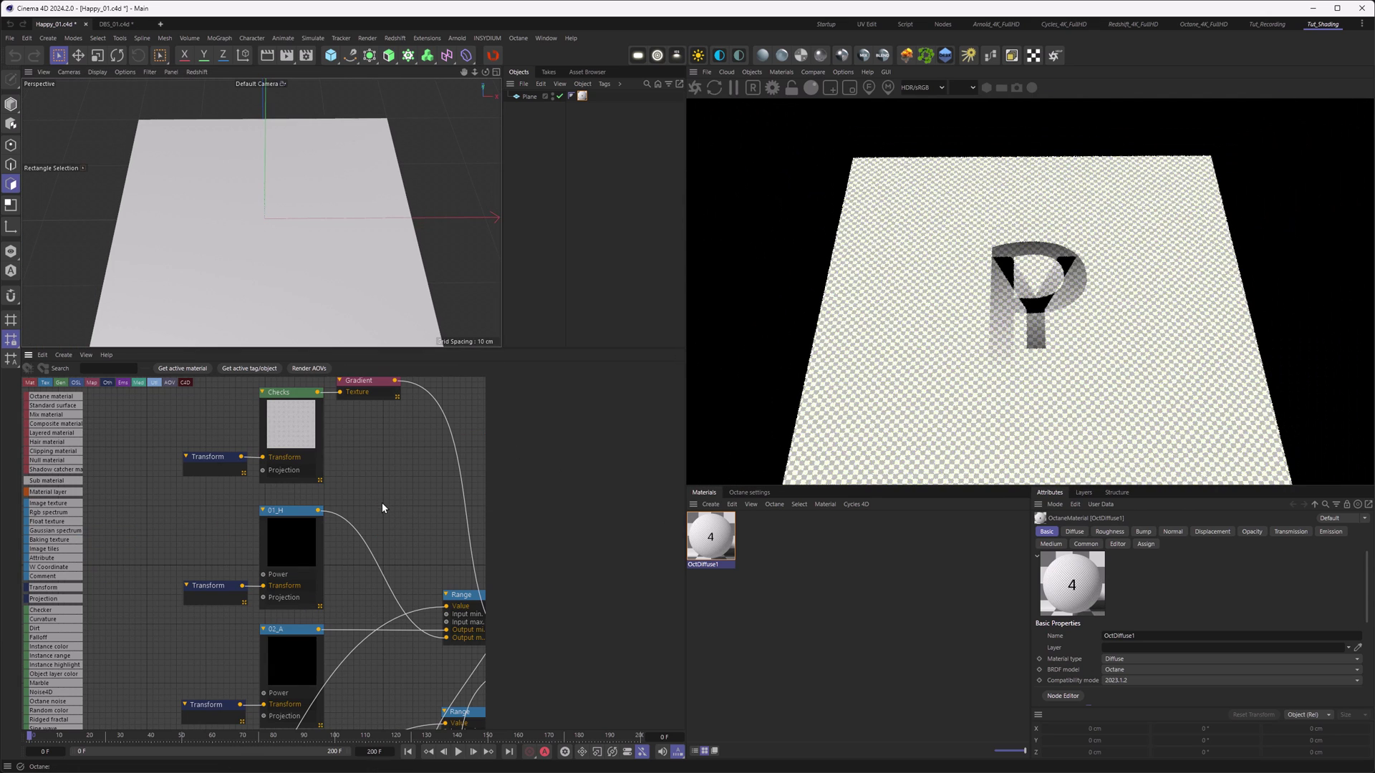
scroll(394, 490, down, 8)
middle_drag(371, 526, 300, 483)
scroll(302, 487, up, 2)
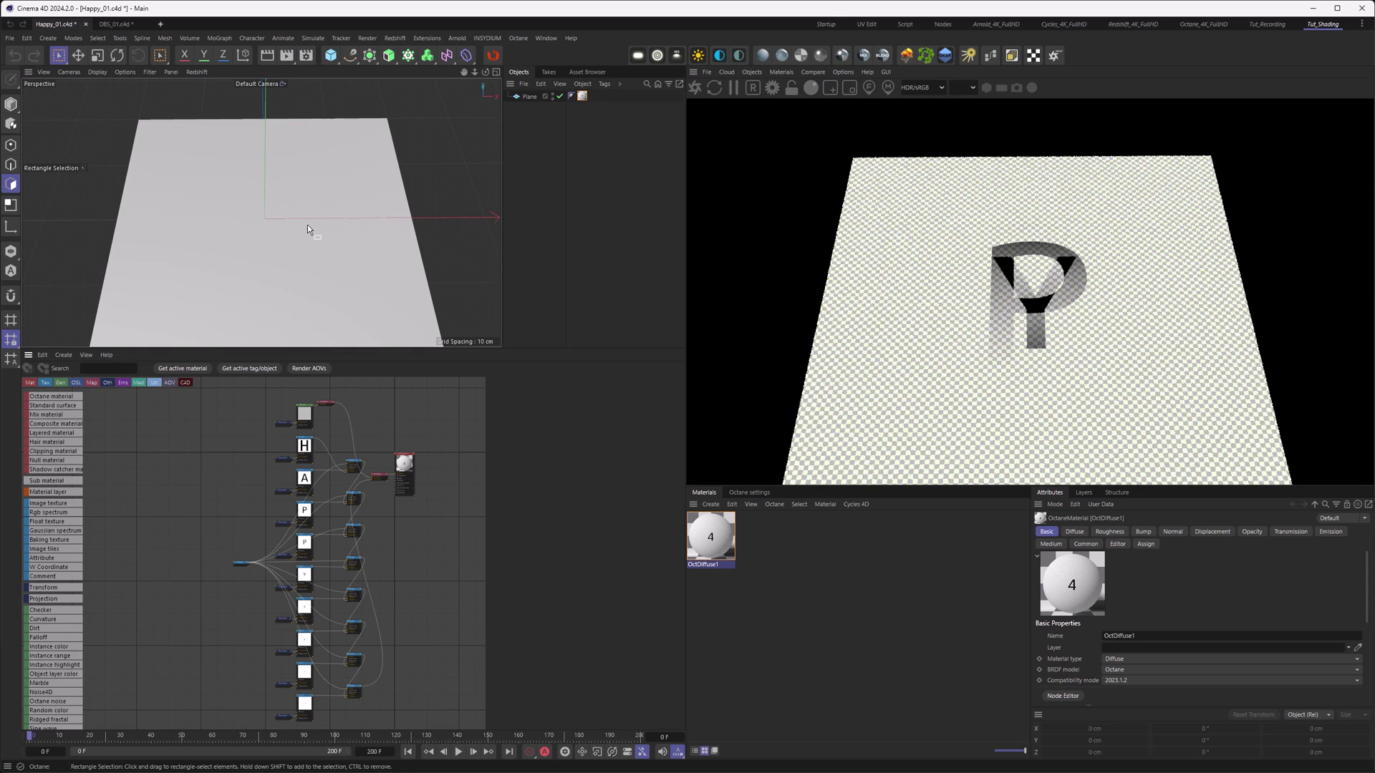
alt+right_drag(305, 225, 424, 206)
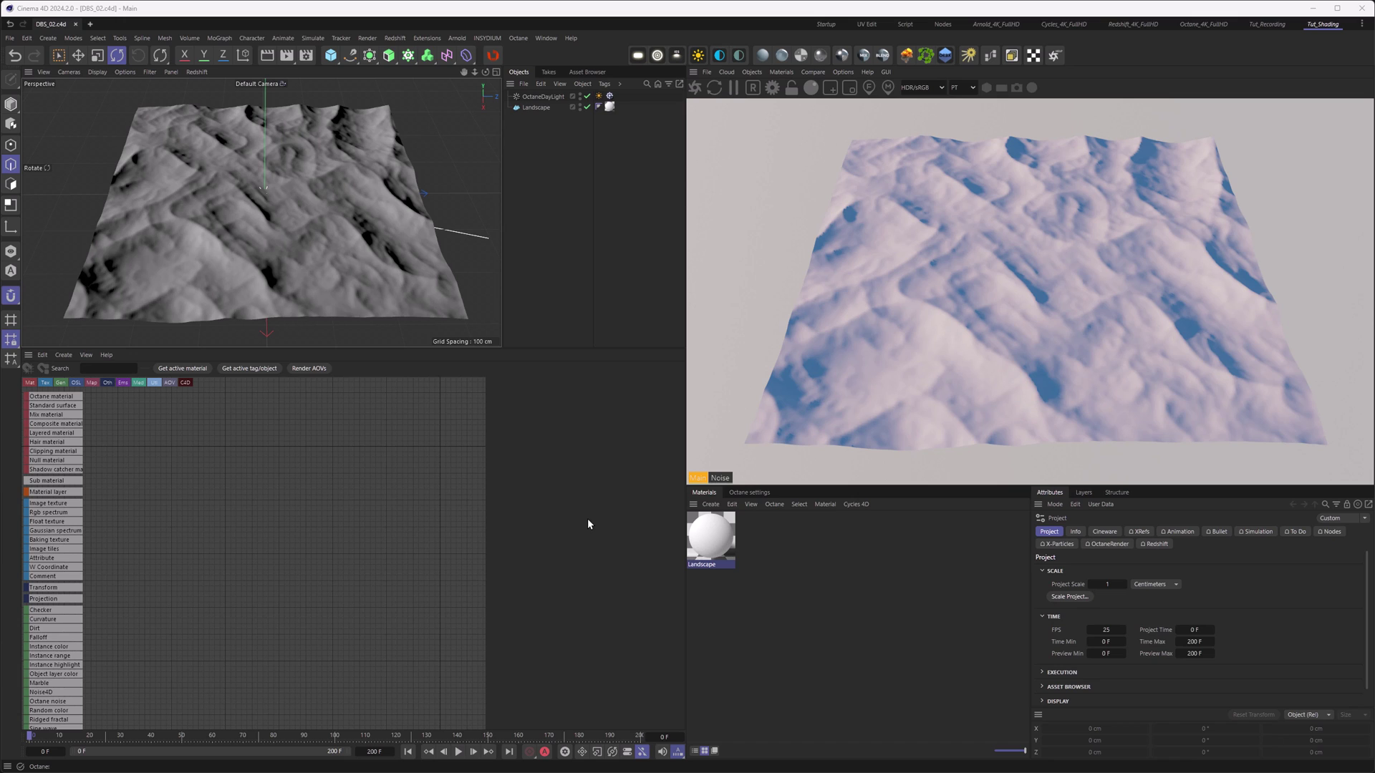
Step: Load the Landscape material into the node editor, add the Metal_Surface_Tiled_02_B image texture, and connect it to Diffuse
click(690, 538)
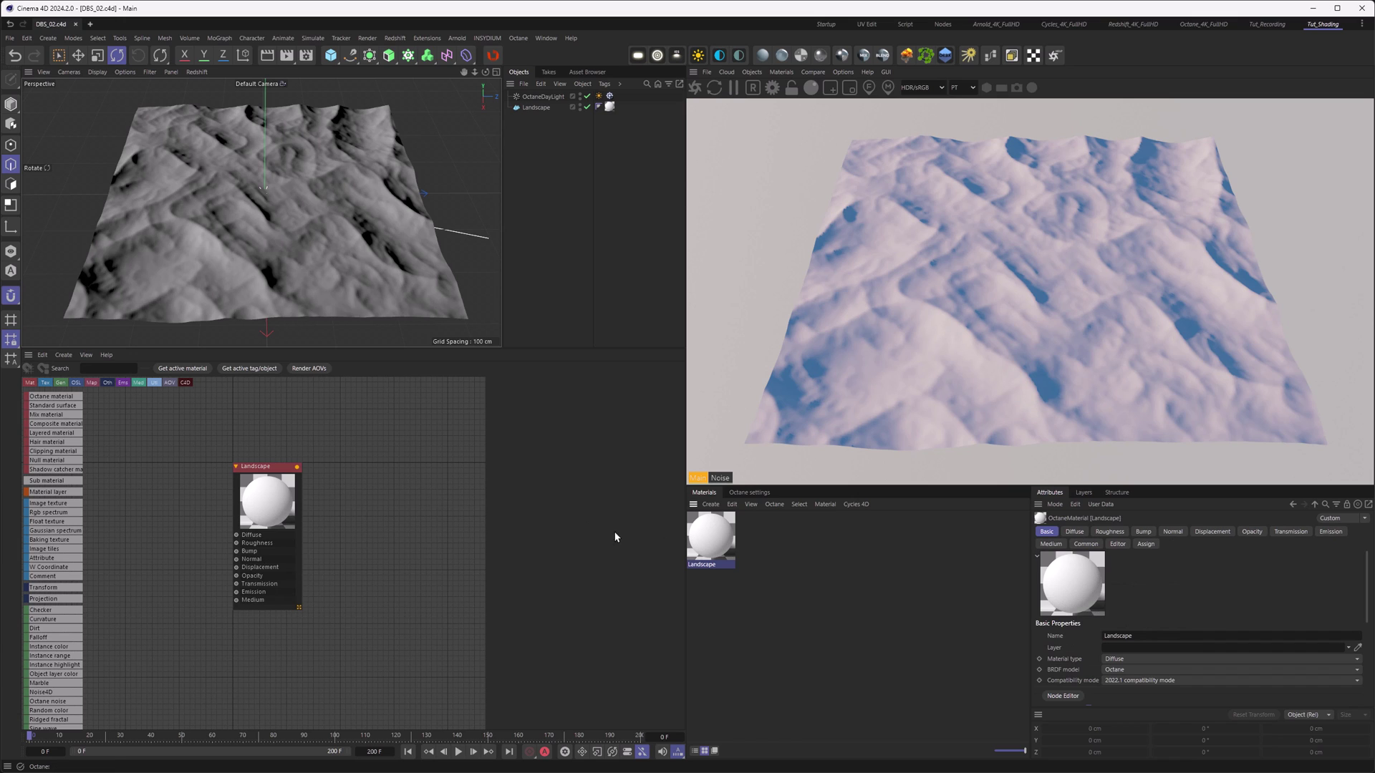
middle_drag(343, 517, 451, 513)
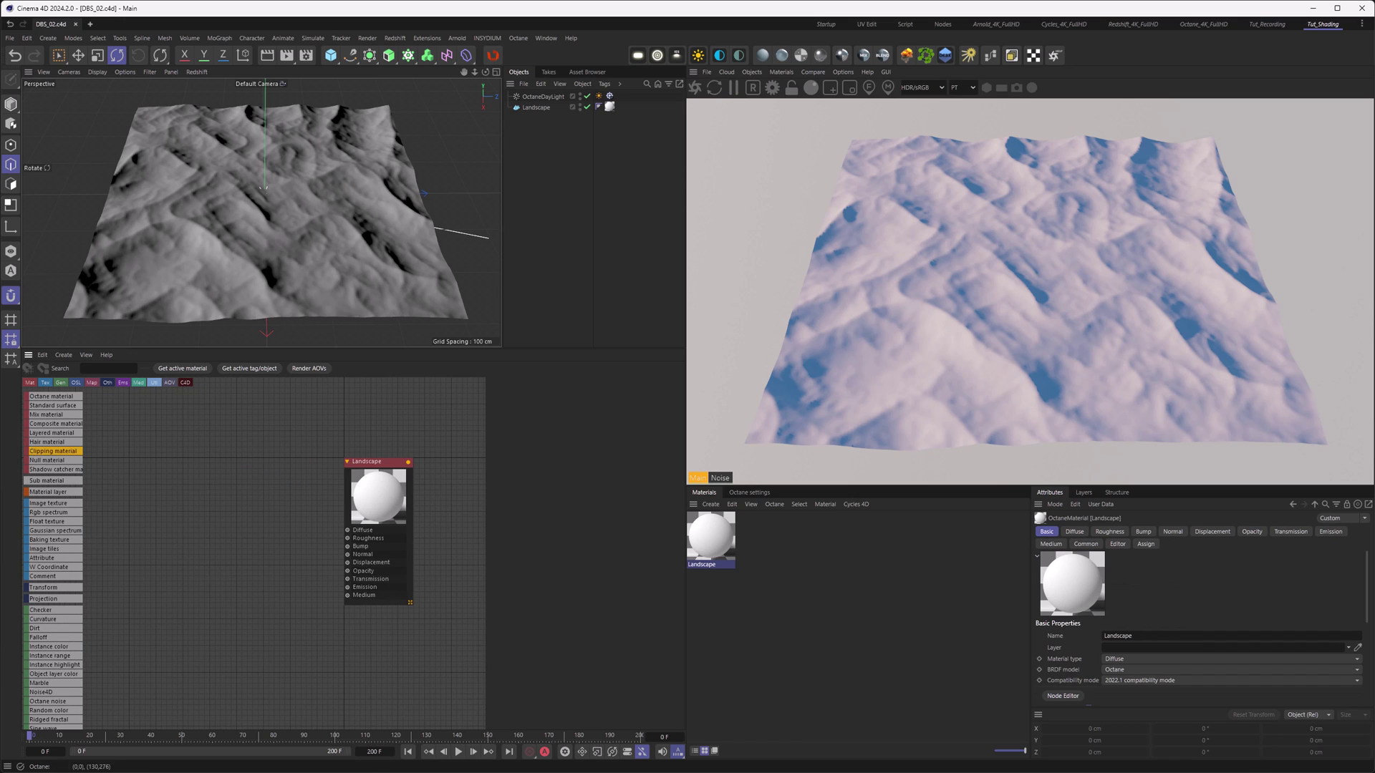
drag(4, 437, 221, 531)
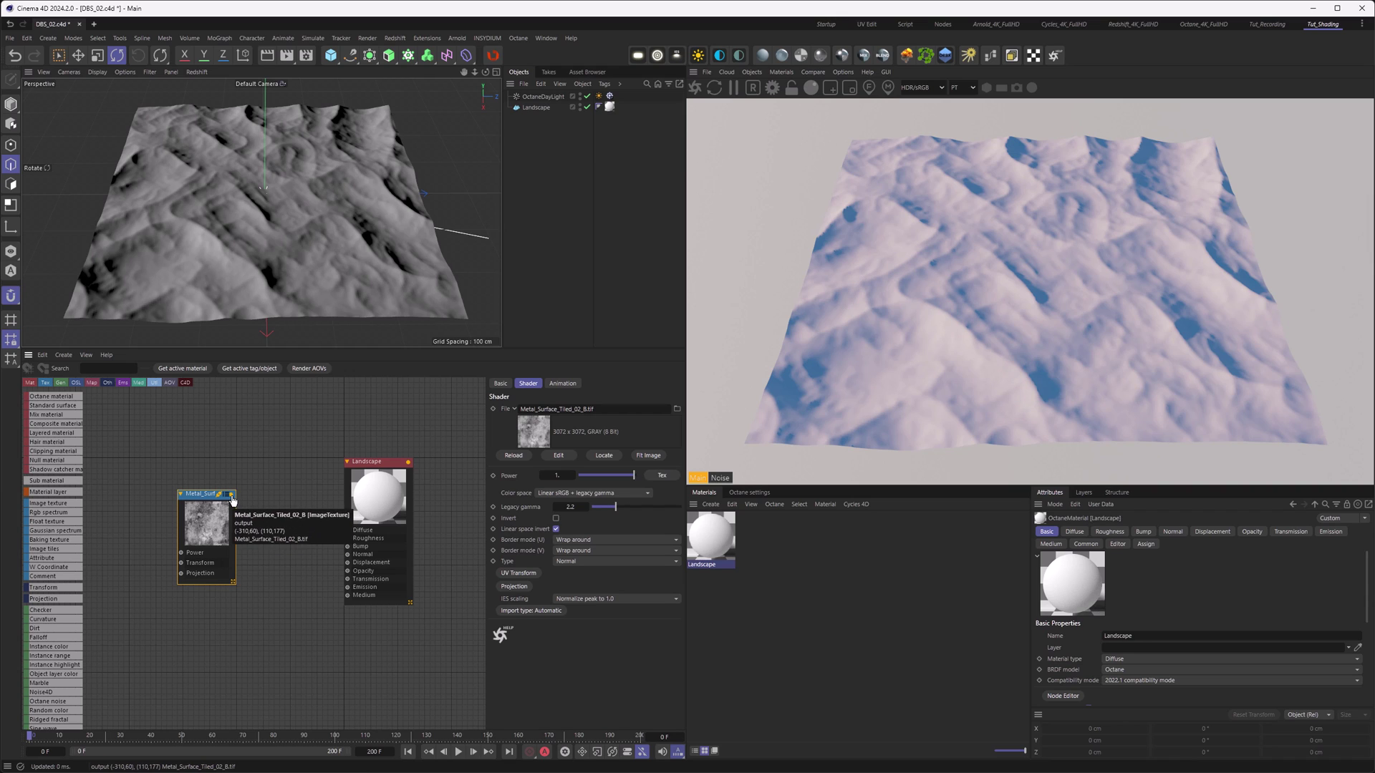
drag(231, 494, 347, 530)
drag(212, 516, 212, 550)
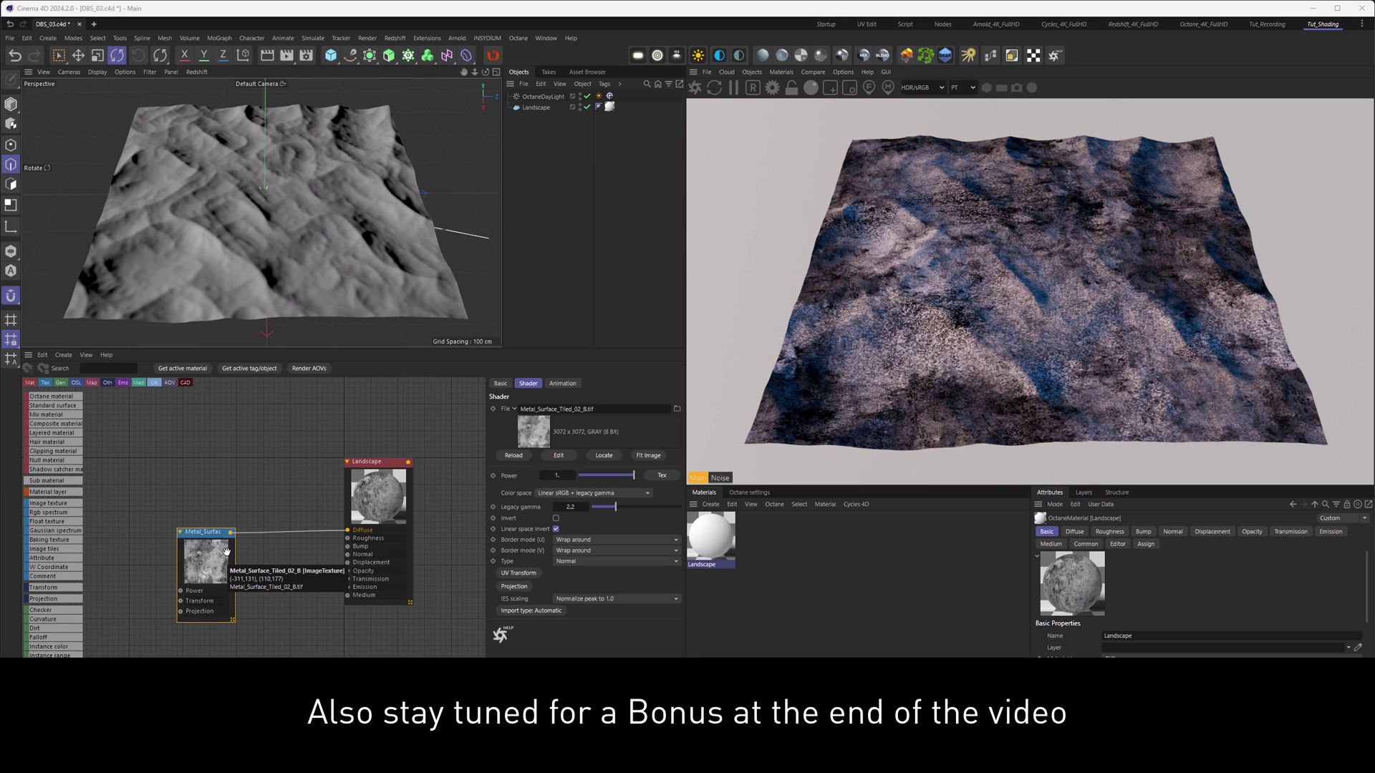
Step: Insert a Chaos node between the Metal_Surface_Tiled_02_B texture and the material's Diffuse input, and arrange the nodes
double_click(238, 485)
text(chaos)
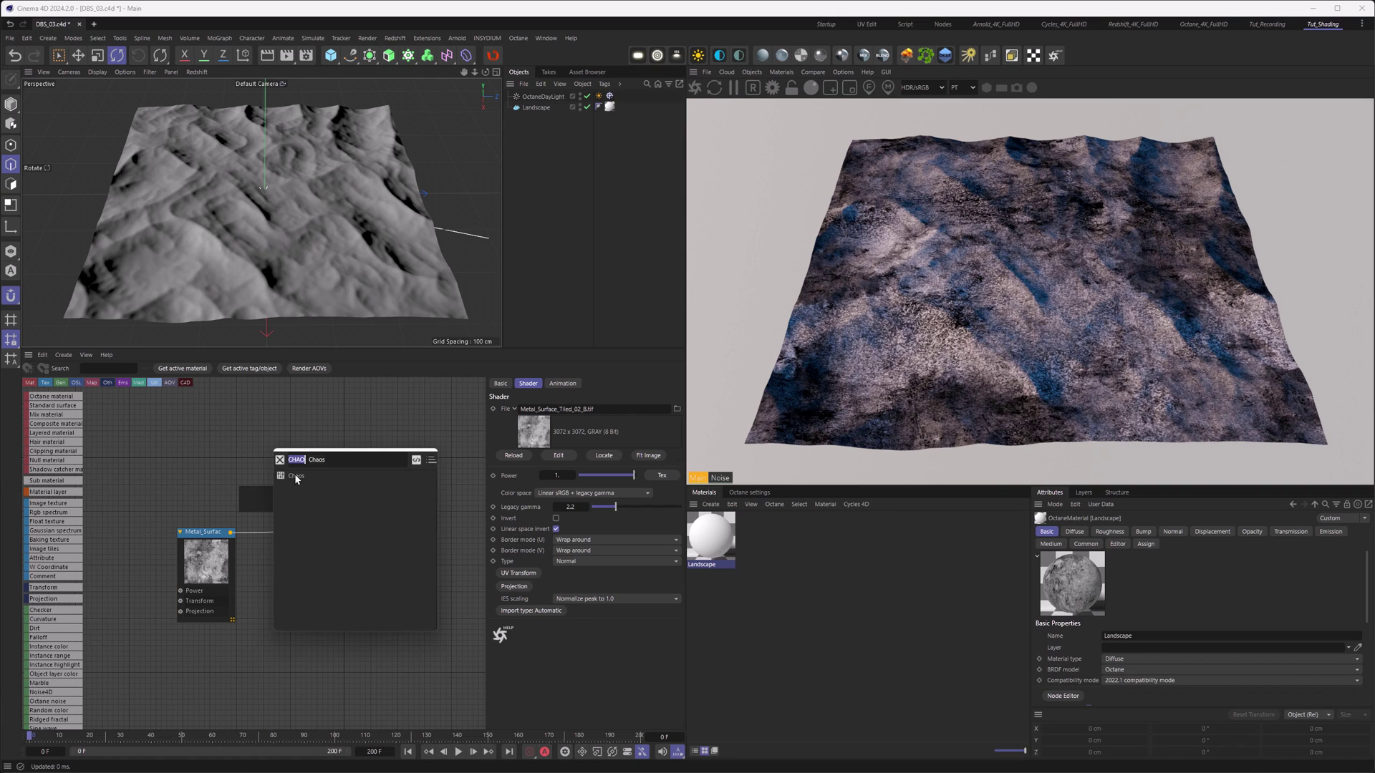
click(294, 477)
drag(290, 486, 157, 544)
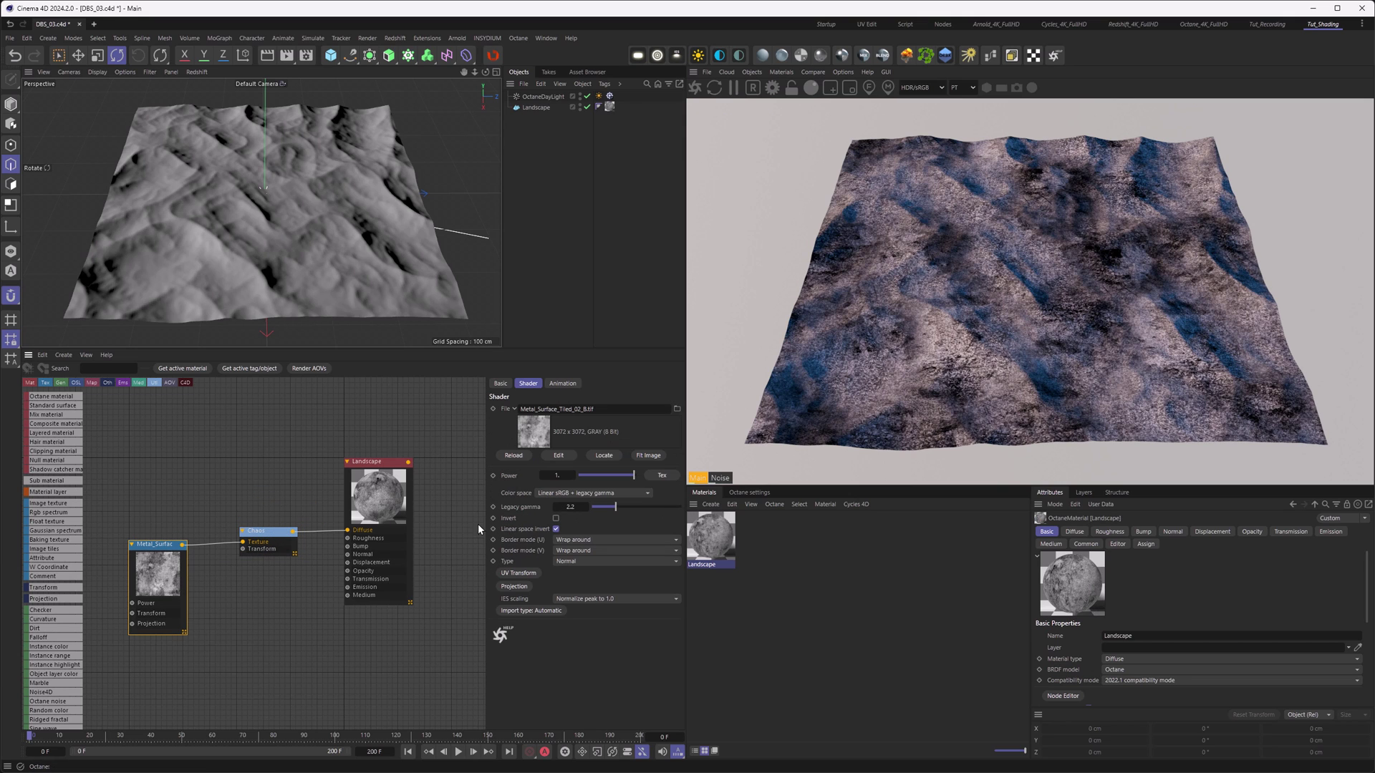
drag(271, 537, 262, 537)
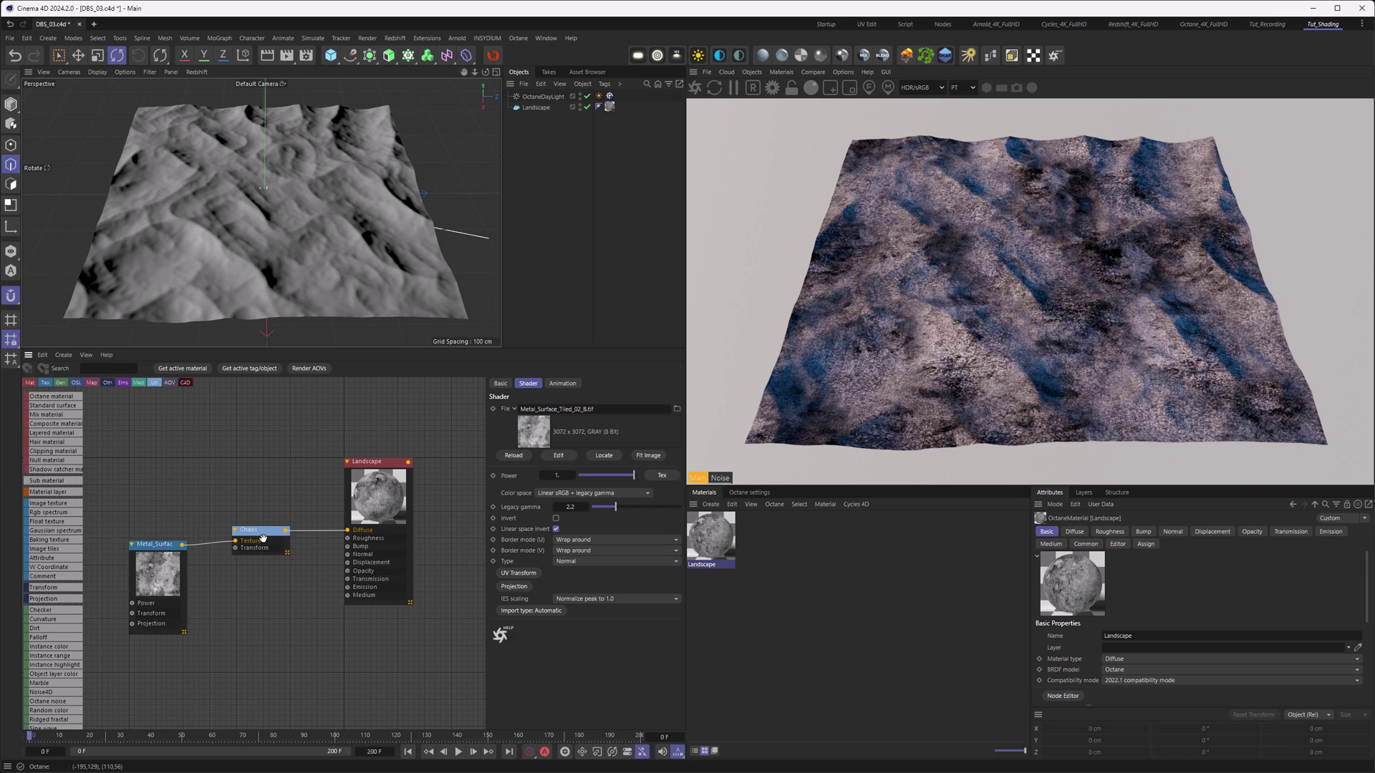
drag(168, 578, 200, 575)
click(199, 574)
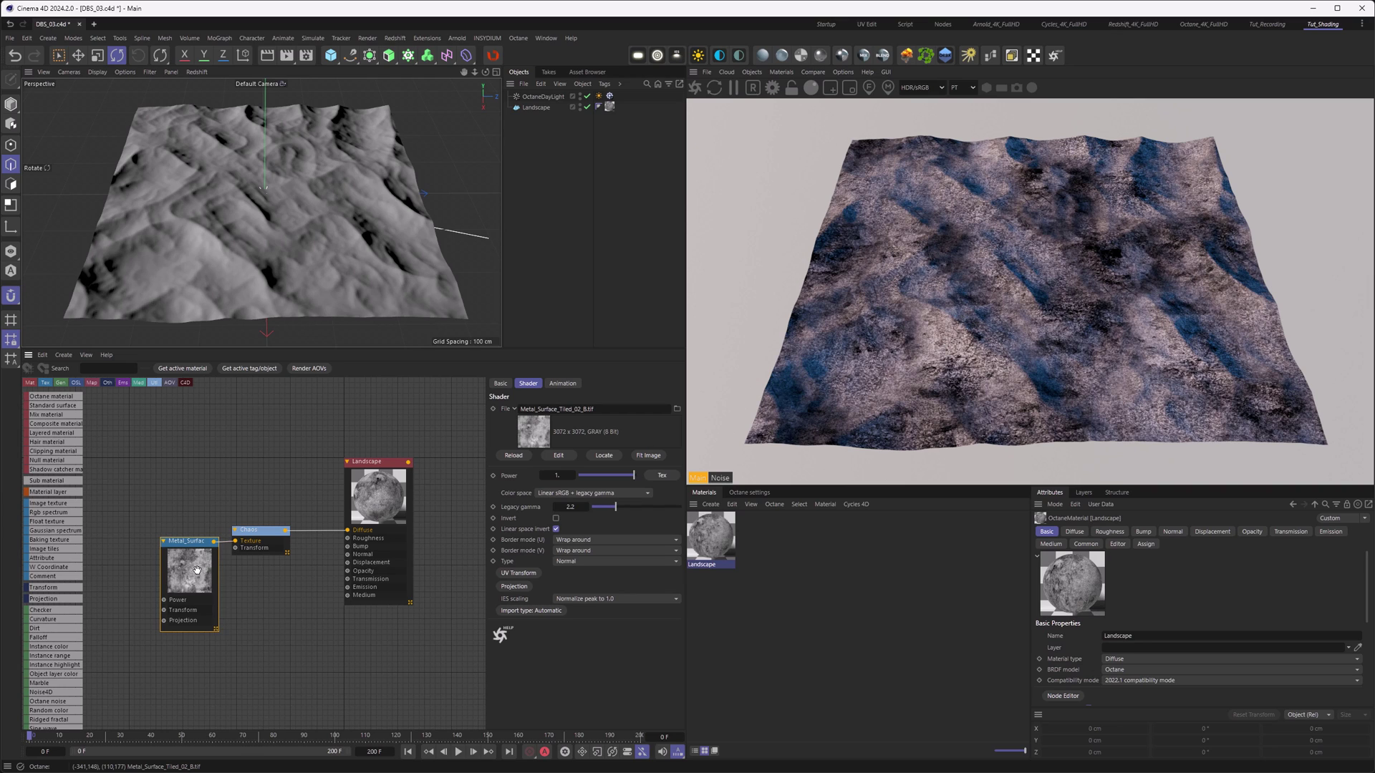
Step: Turn the Chaos node's tile structure display on for a check and off again, and enable rotation
click(256, 531)
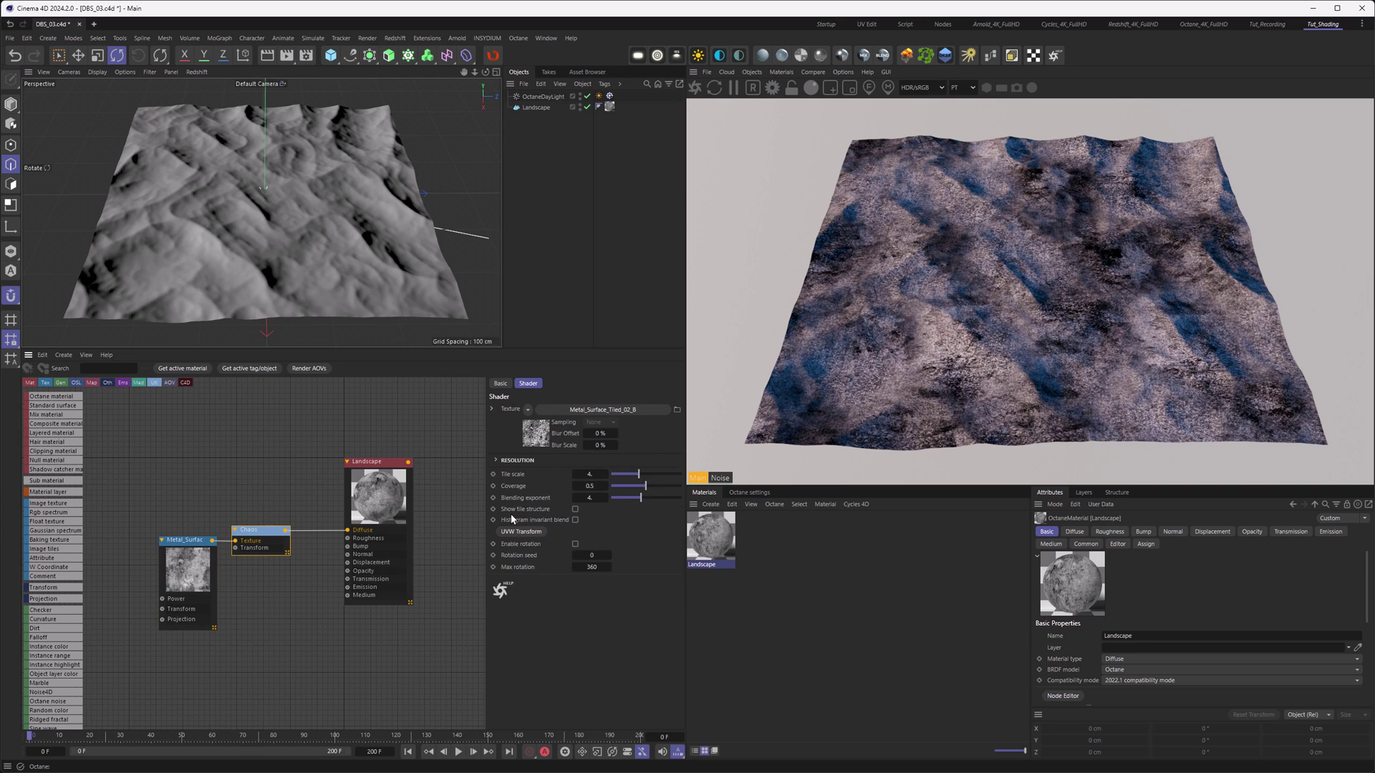
click(575, 509)
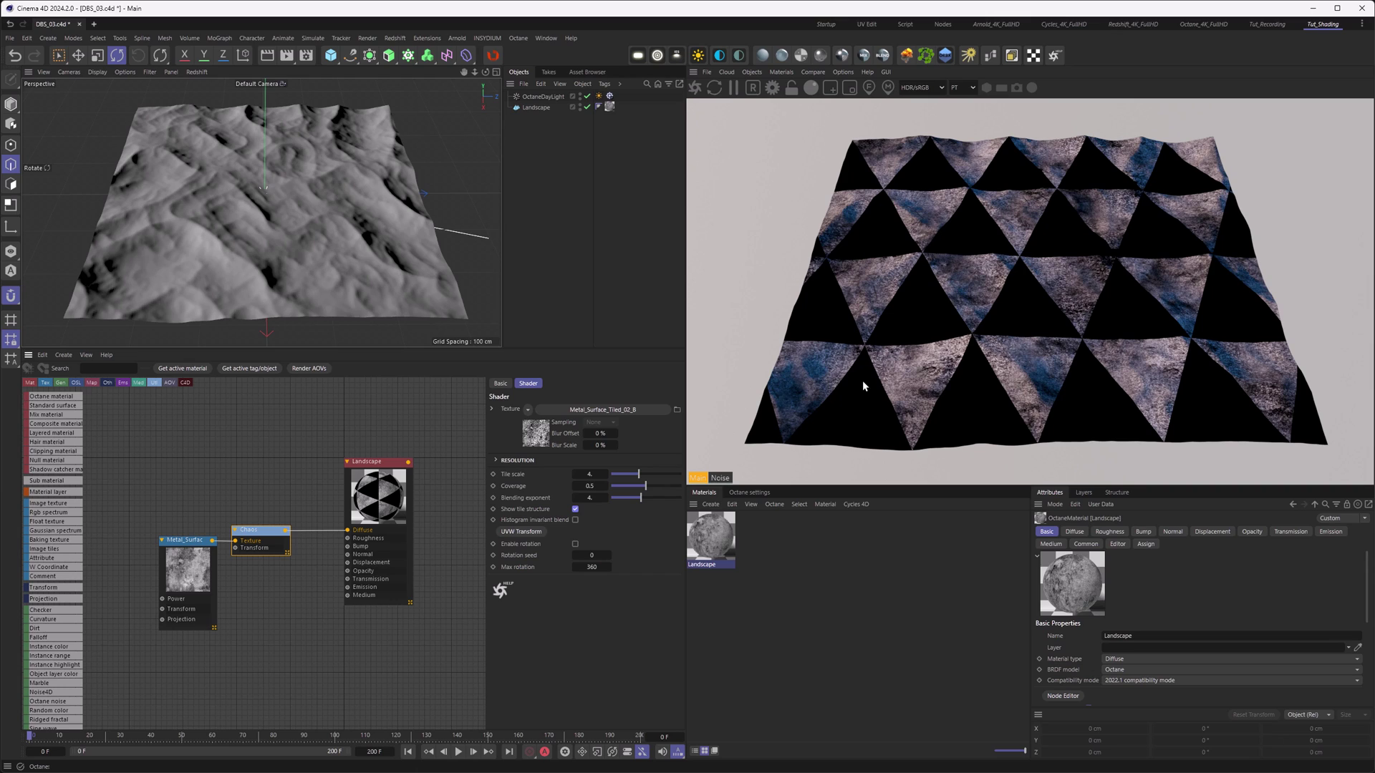
click(575, 509)
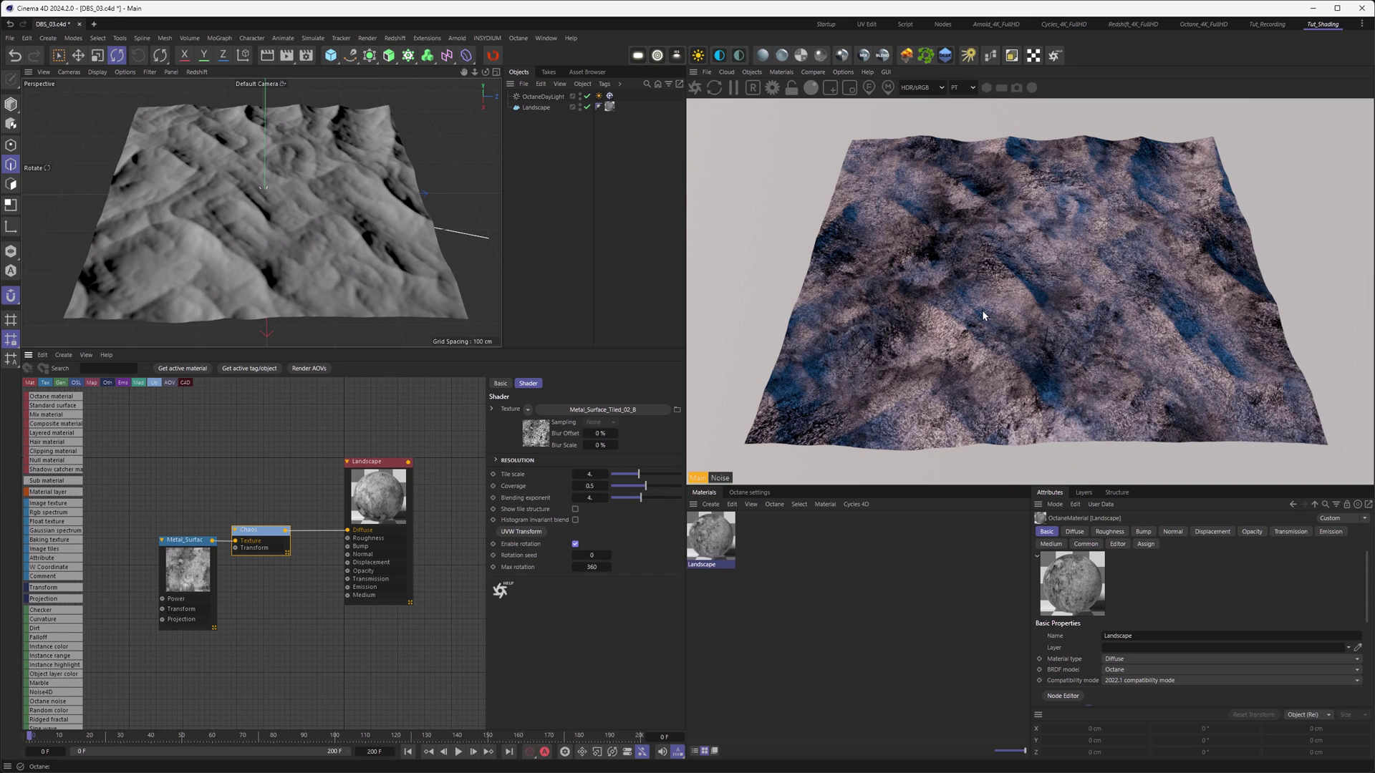
Step: Set the Chaos node's coverage to 1
drag(586, 489, 668, 495)
double_click(593, 486)
text(1)
key(Return)
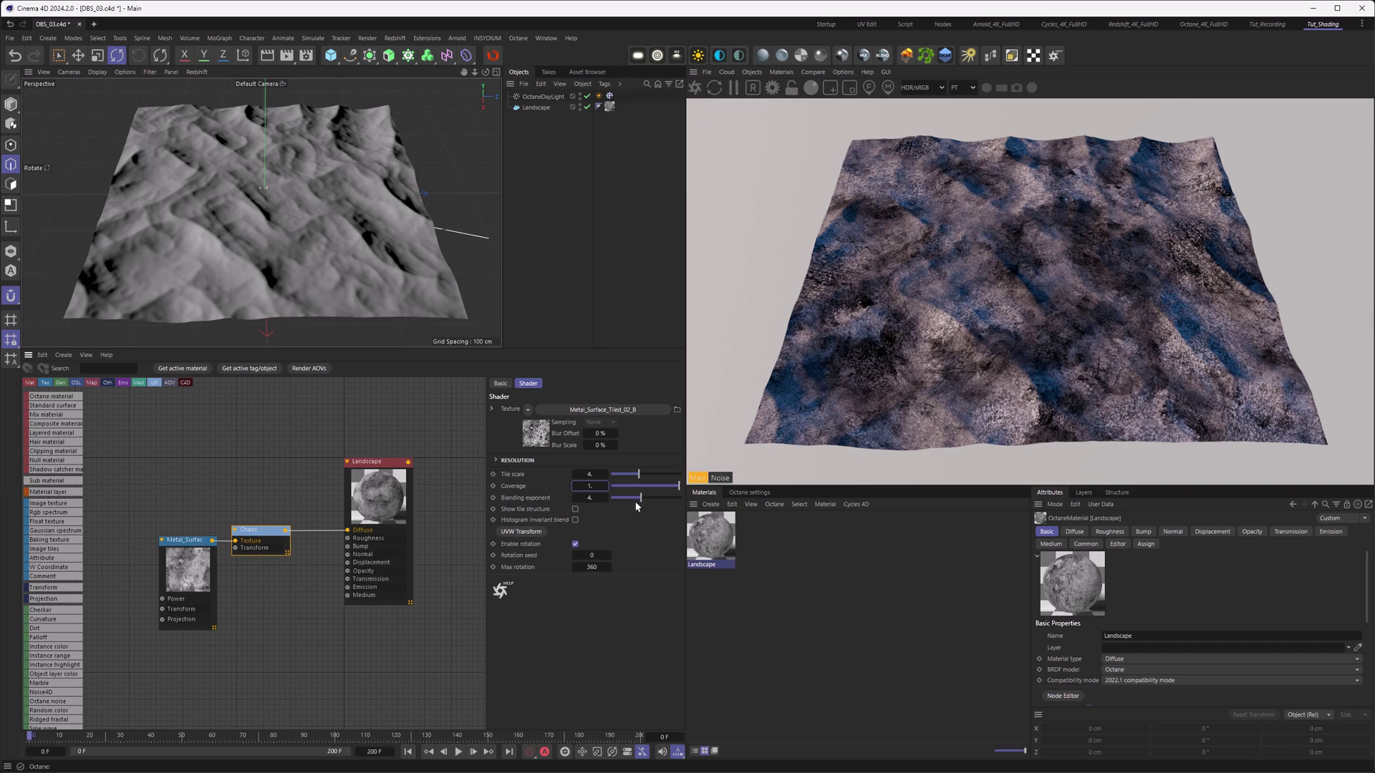
Step: Try higher blending exponents on the Chaos node and settle on a value of 1
drag(641, 498, 690, 501)
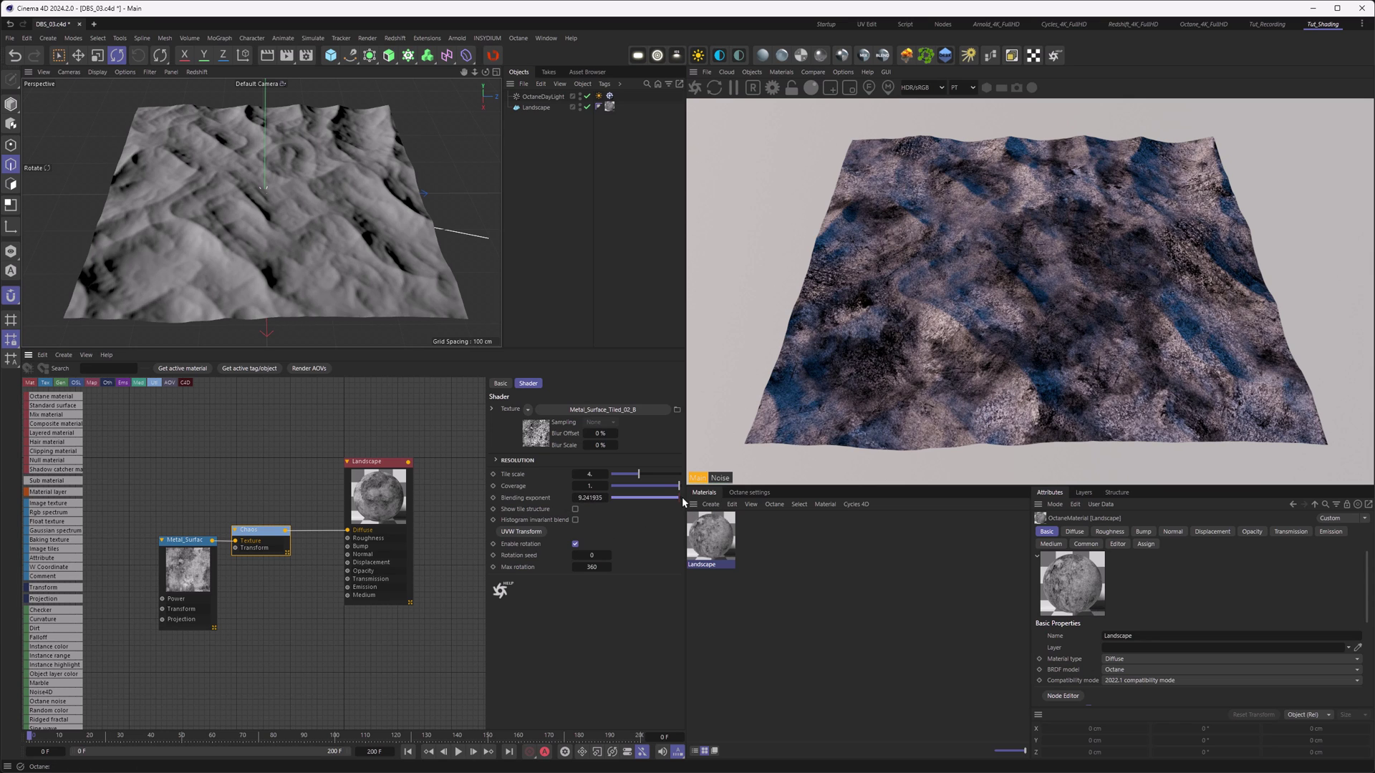
drag(679, 498, 648, 498)
double_click(598, 500)
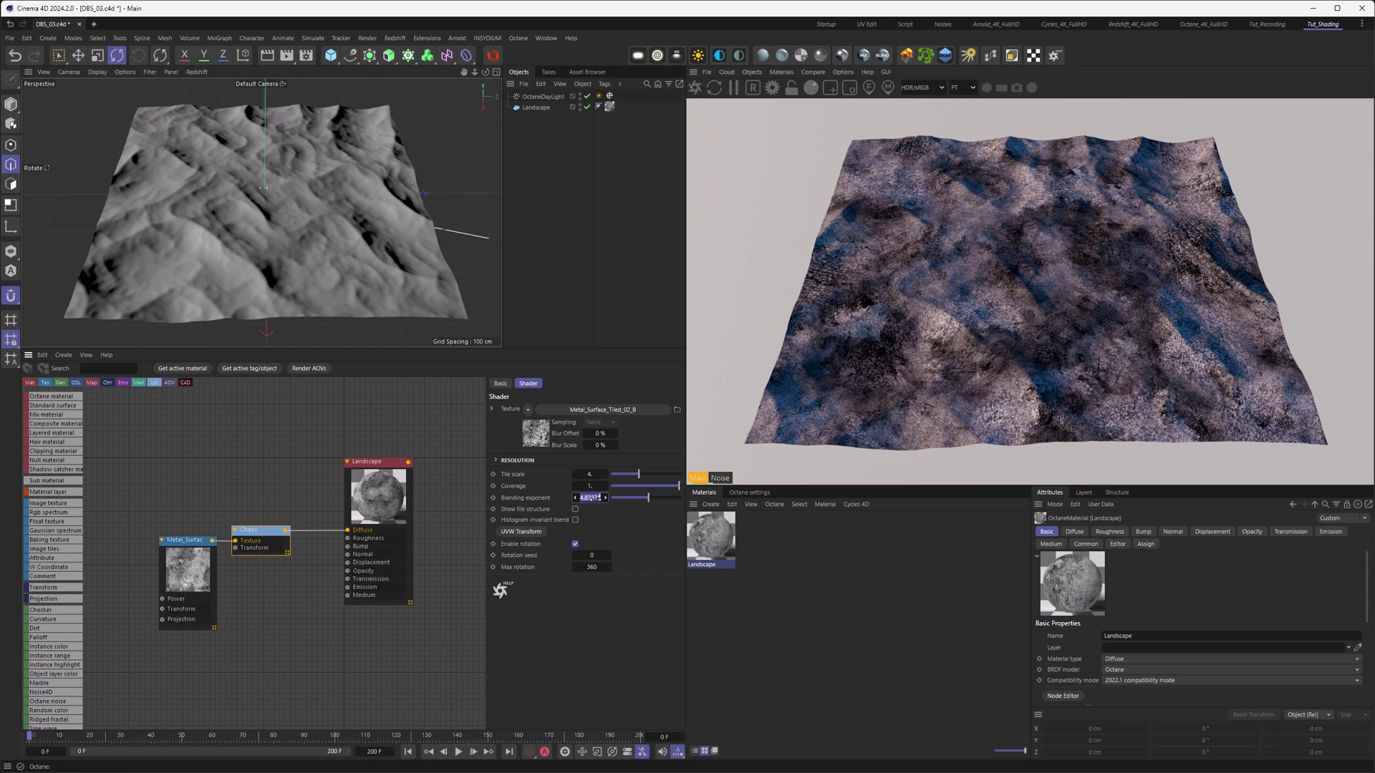
text(1)
key(Return)
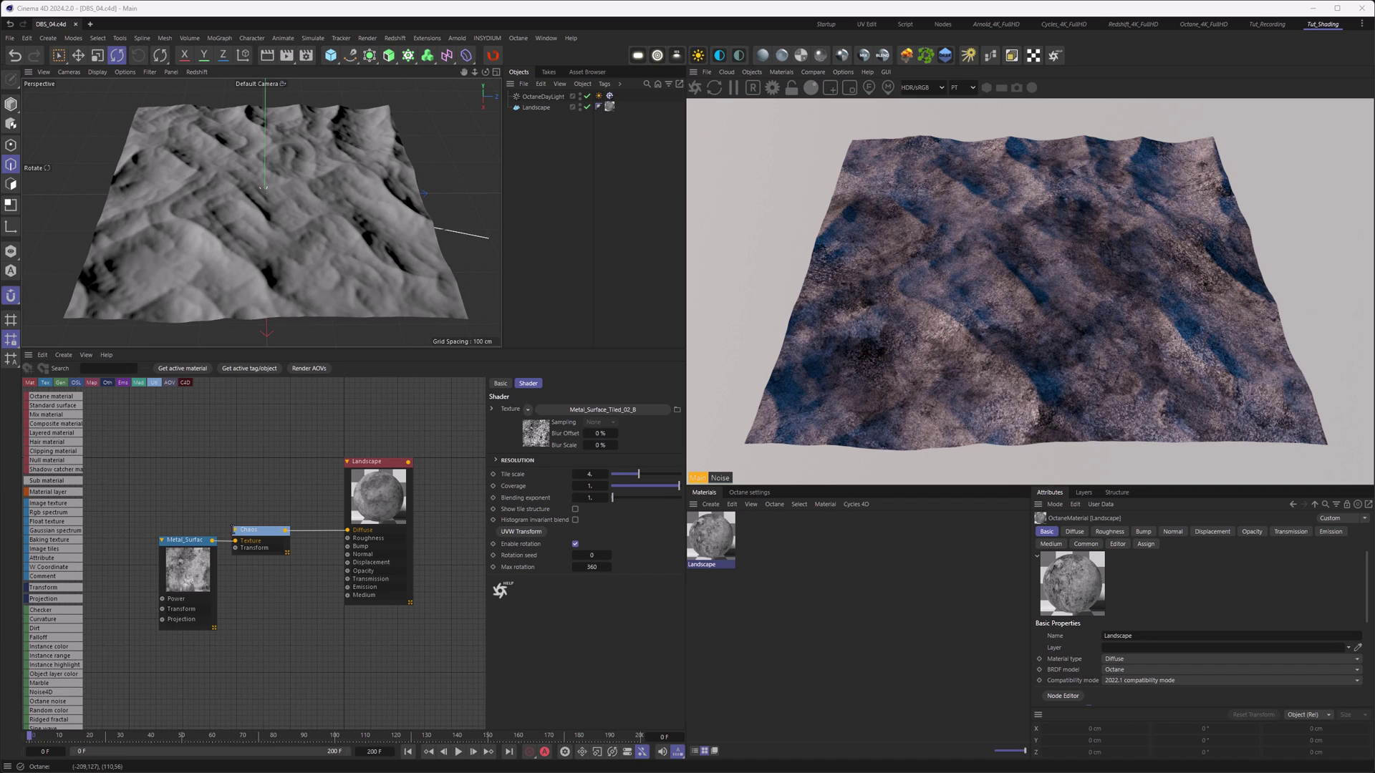
Step: Duplicate the image texture and Chaos pair above the originals and connect the duplicated Chaos node to Diffuse
middle_drag(219, 526, 263, 537)
drag(234, 523, 247, 444)
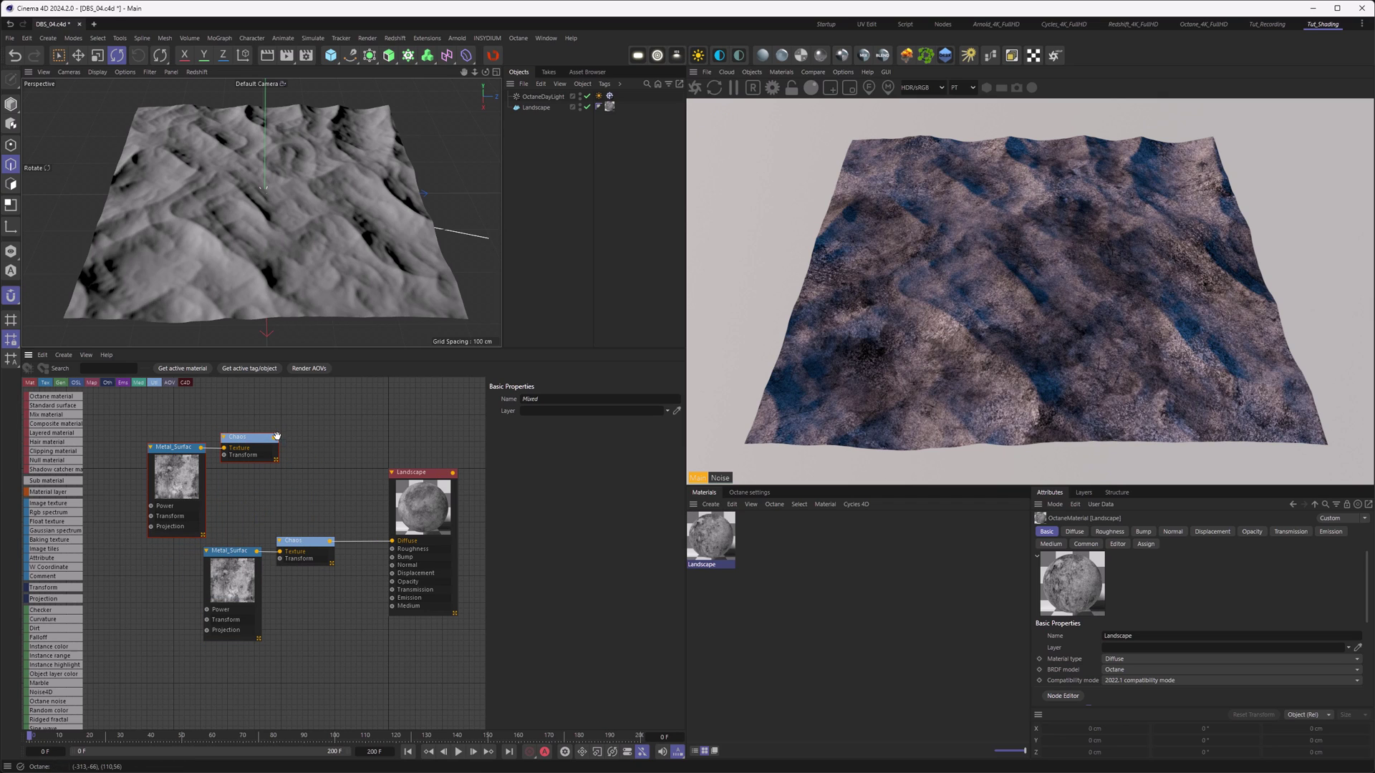
drag(273, 442, 394, 541)
middle_drag(273, 487, 326, 489)
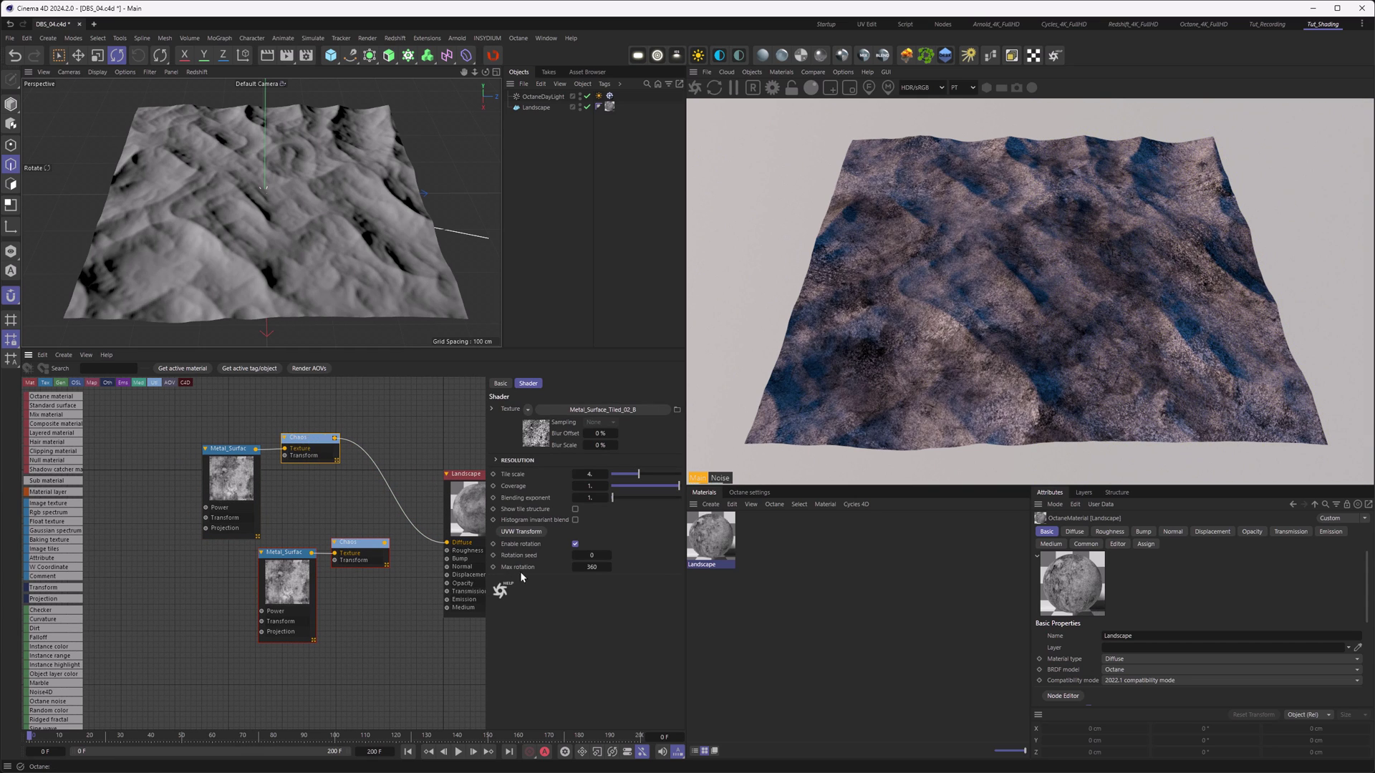
Step: Add a UVW Transform to the duplicated Chaos node, scale it uniformly to about 0.134, and rearrange the upper nodes
click(521, 532)
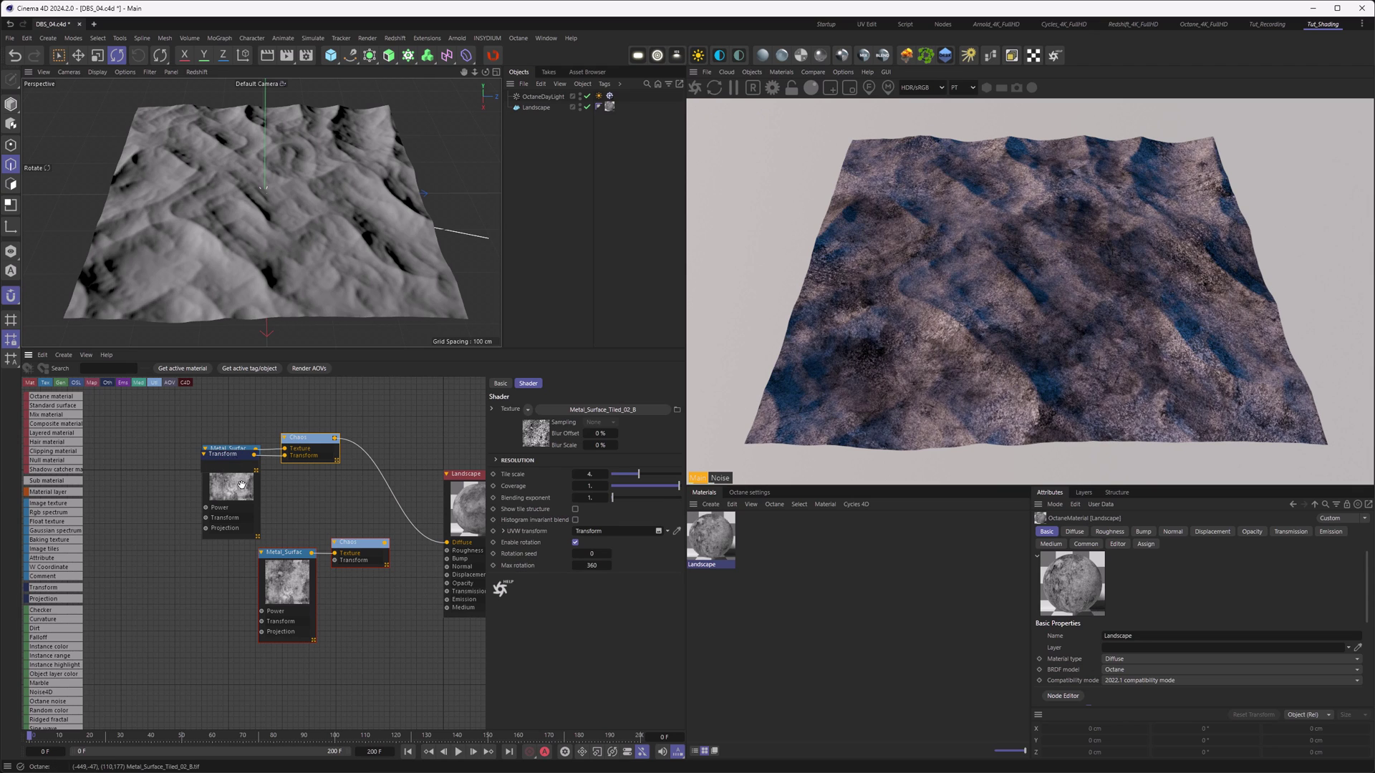
drag(244, 500, 173, 499)
click(226, 456)
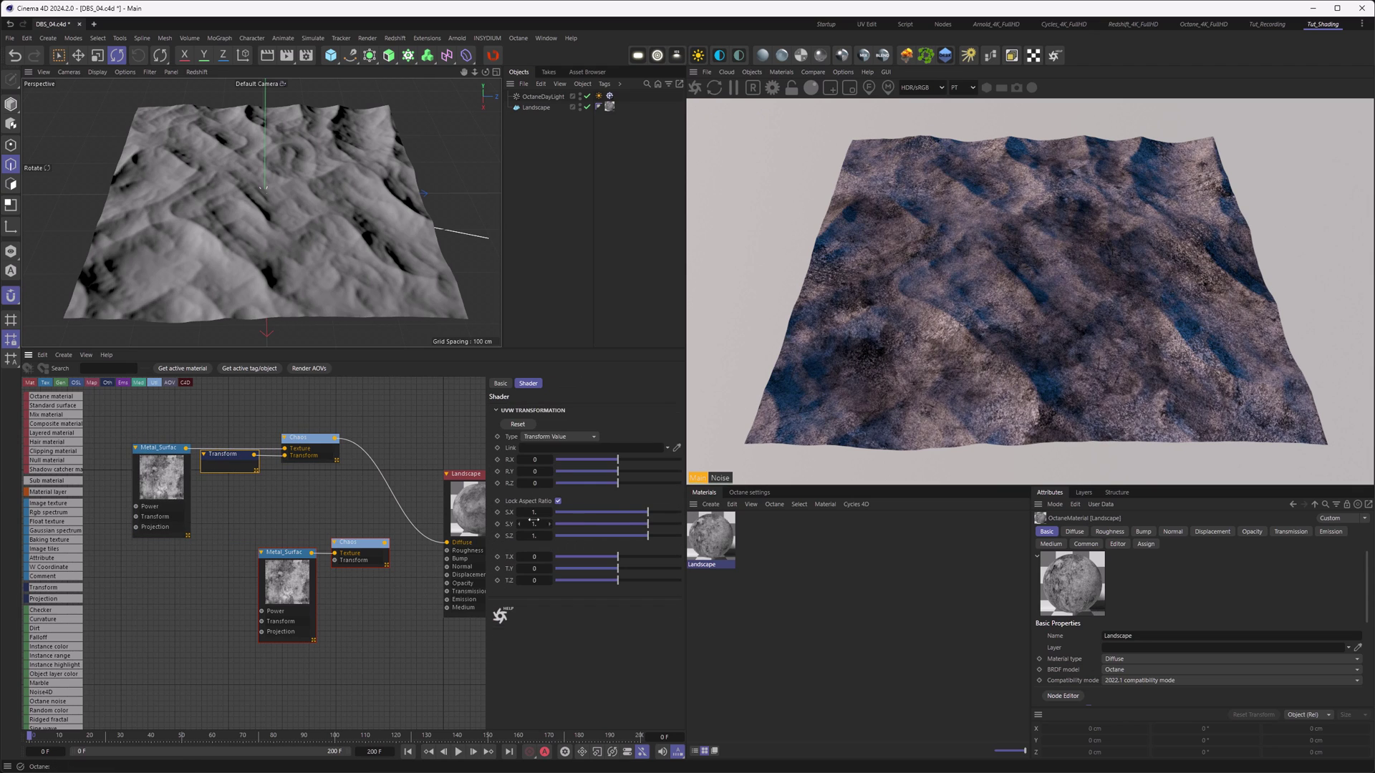
drag(646, 515, 623, 514)
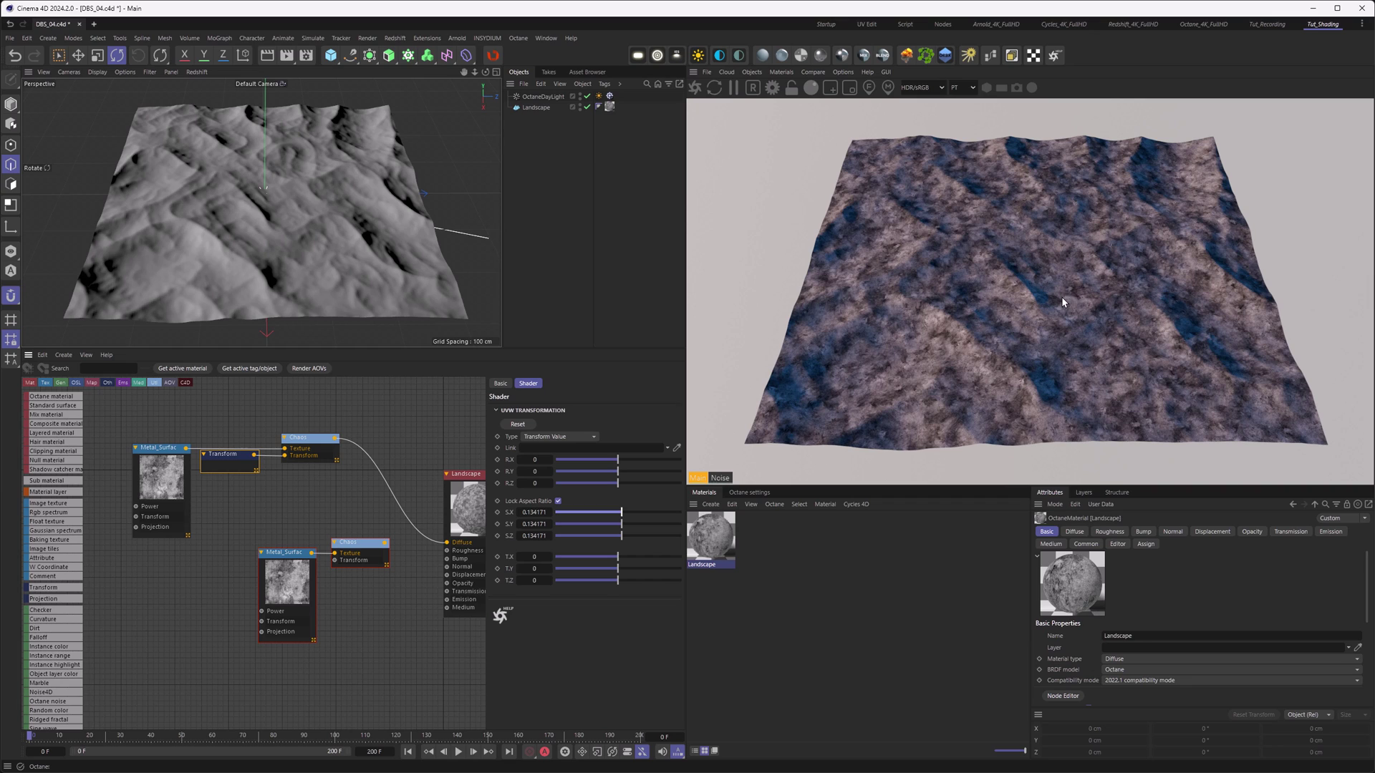
drag(136, 427, 353, 487)
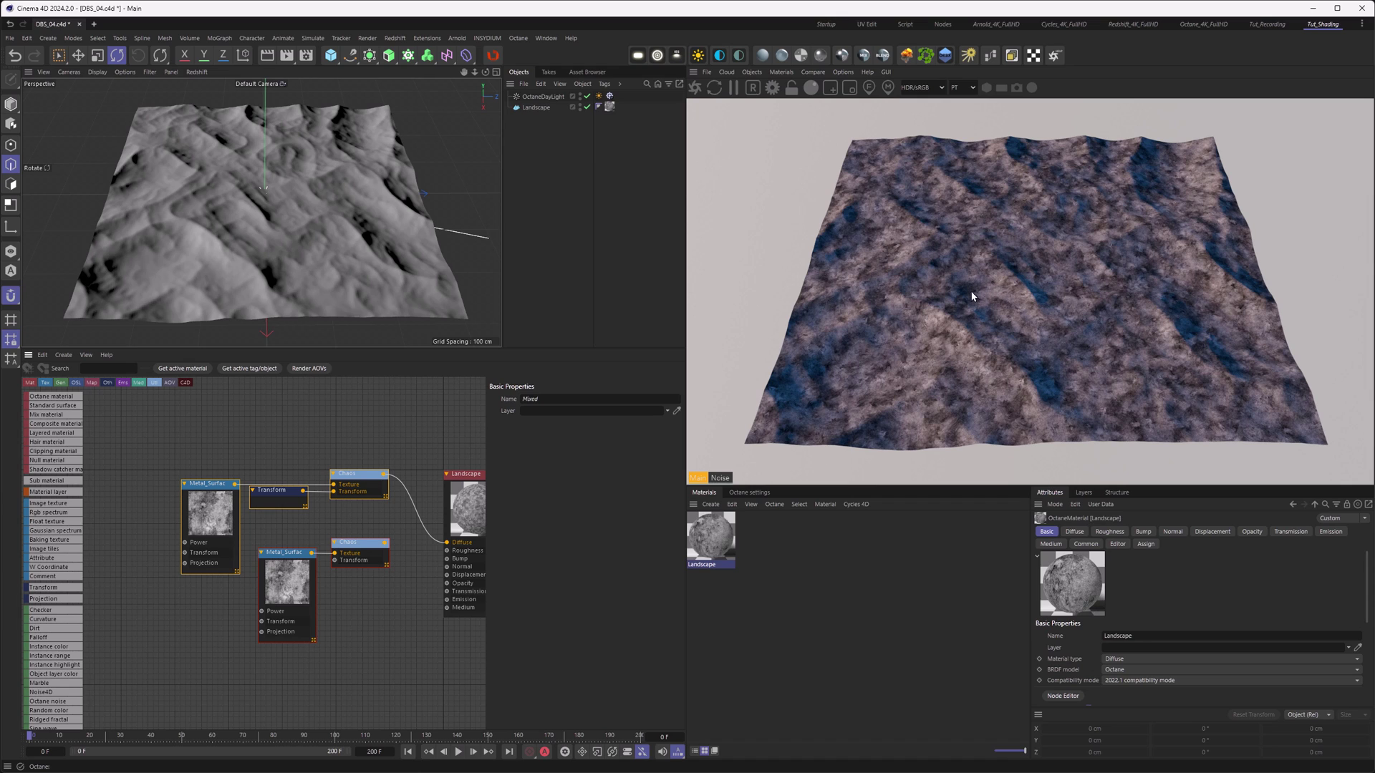
Step: Duplicate the upper image texture, connect the copy directly to Diffuse, and link the existing Transform node to it
click(177, 506)
click(217, 525)
ctrl+drag(217, 525, 239, 430)
middle_drag(331, 457, 304, 507)
drag(204, 475, 420, 595)
drag(278, 544, 274, 481)
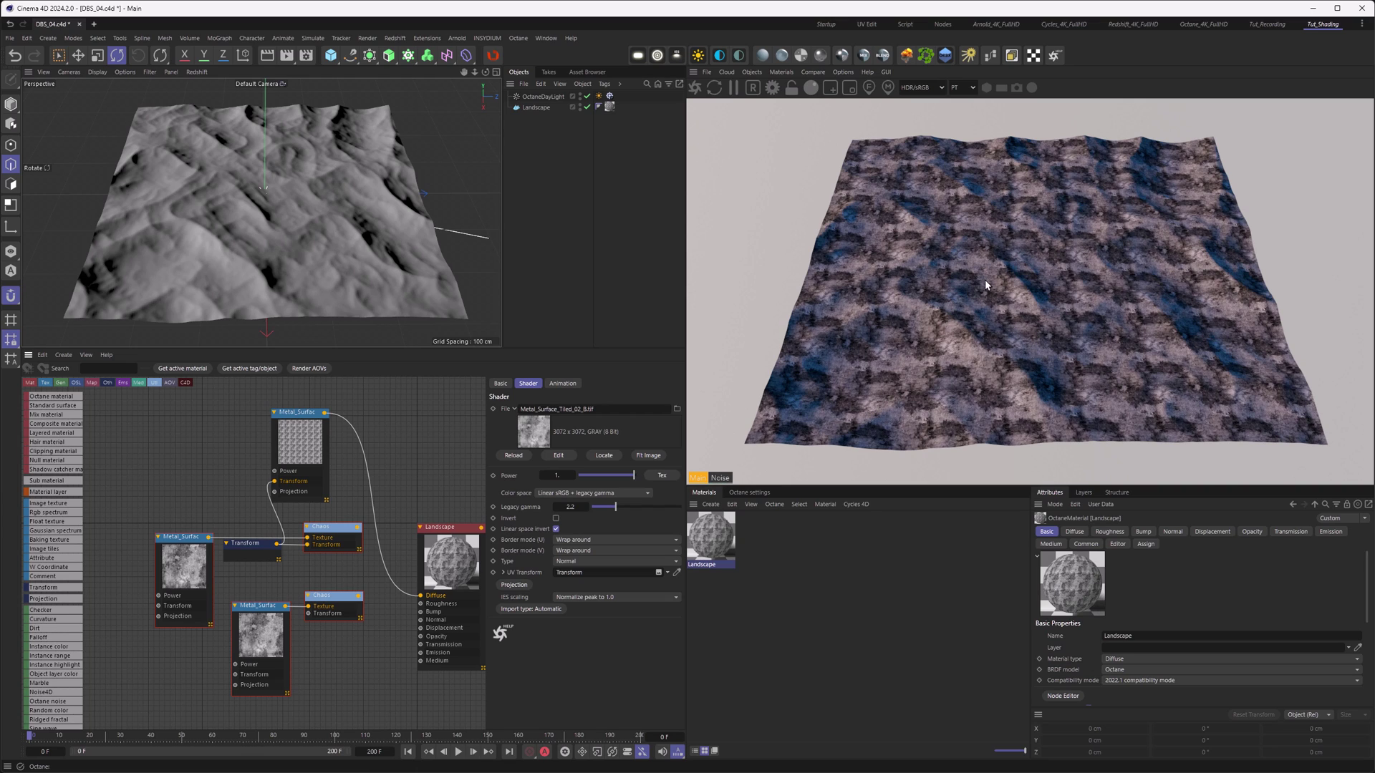
Step: Reconnect the upper Chaos node to Diffuse and delete the duplicated image texture above it
drag(357, 527, 421, 595)
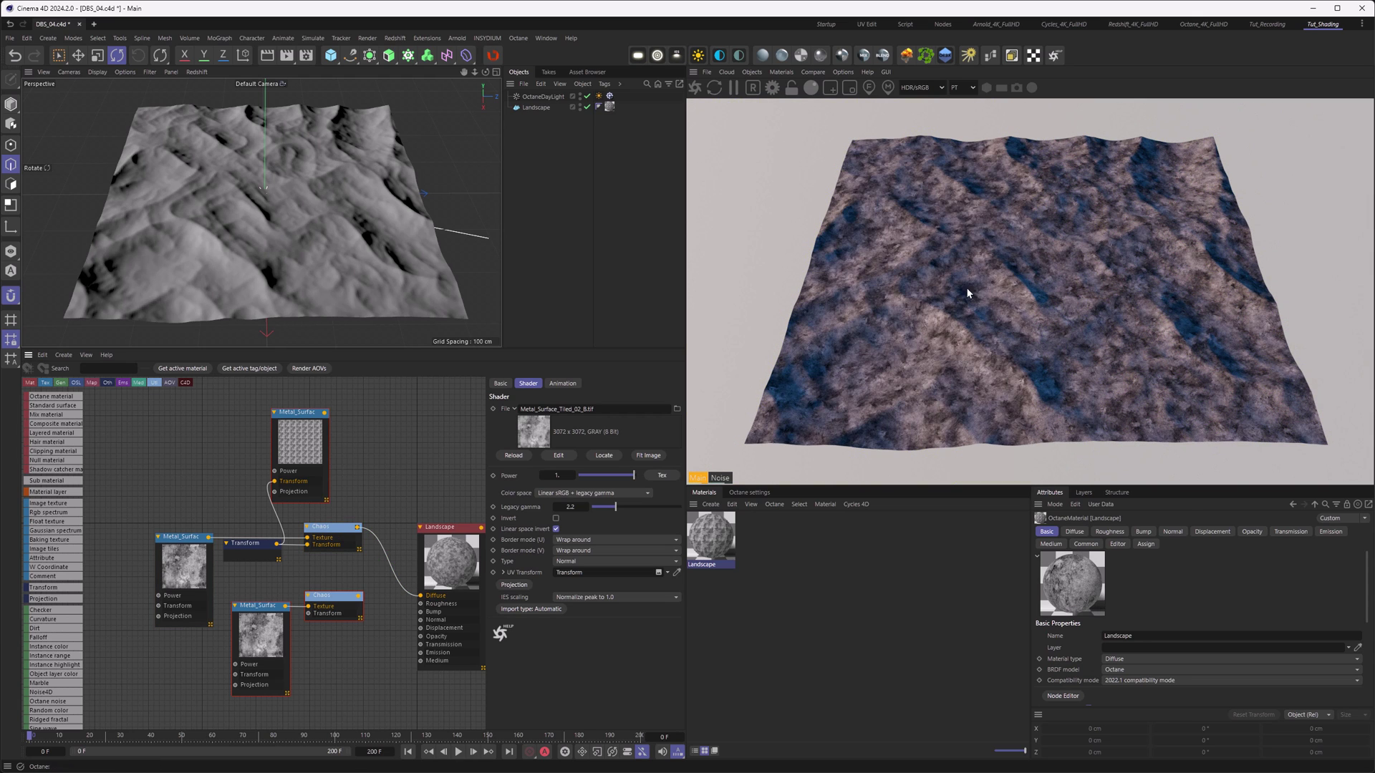
click(313, 467)
key(Delete)
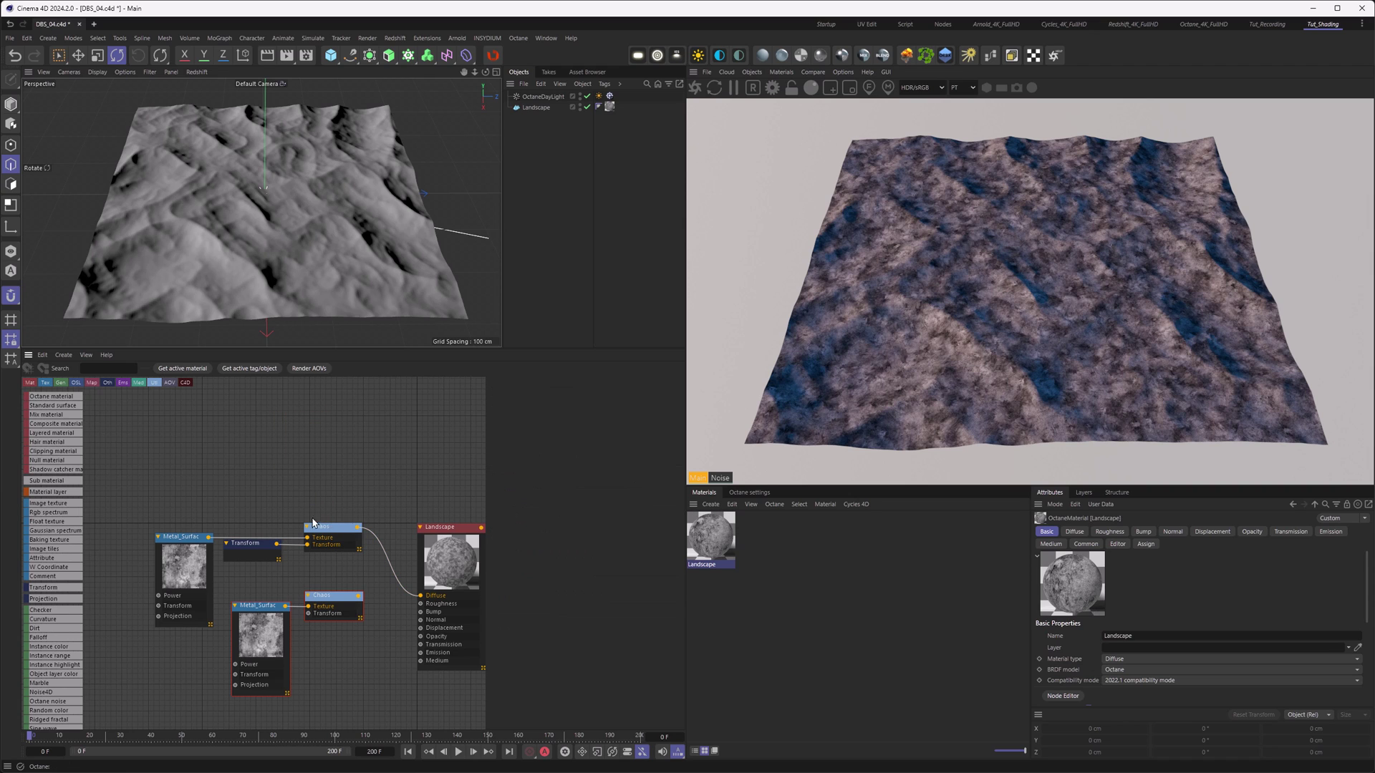
Step: Add a custom Z depth texture above the Chaos nodes and connect it to the Landscape material's Diffuse input
middle_drag(330, 496, 357, 449)
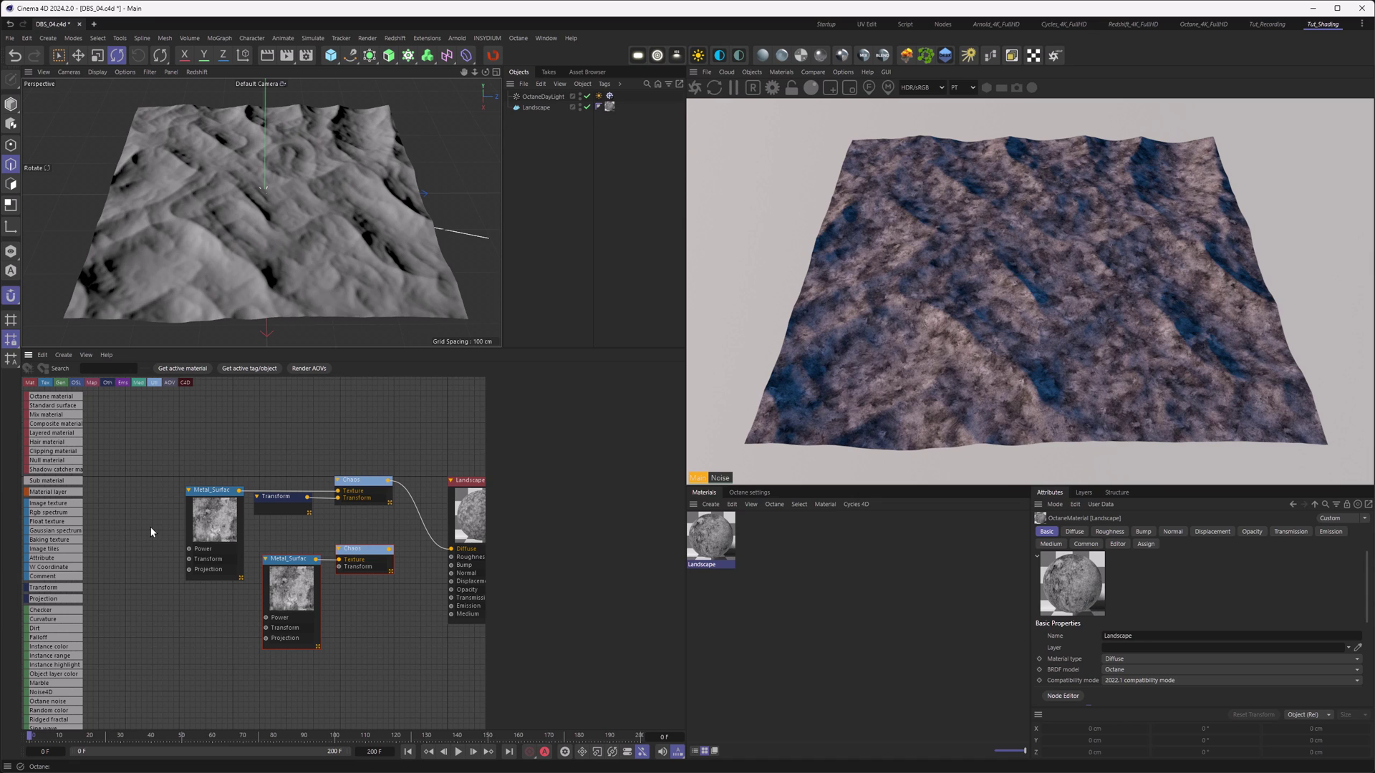
scroll(45, 523, down, 15)
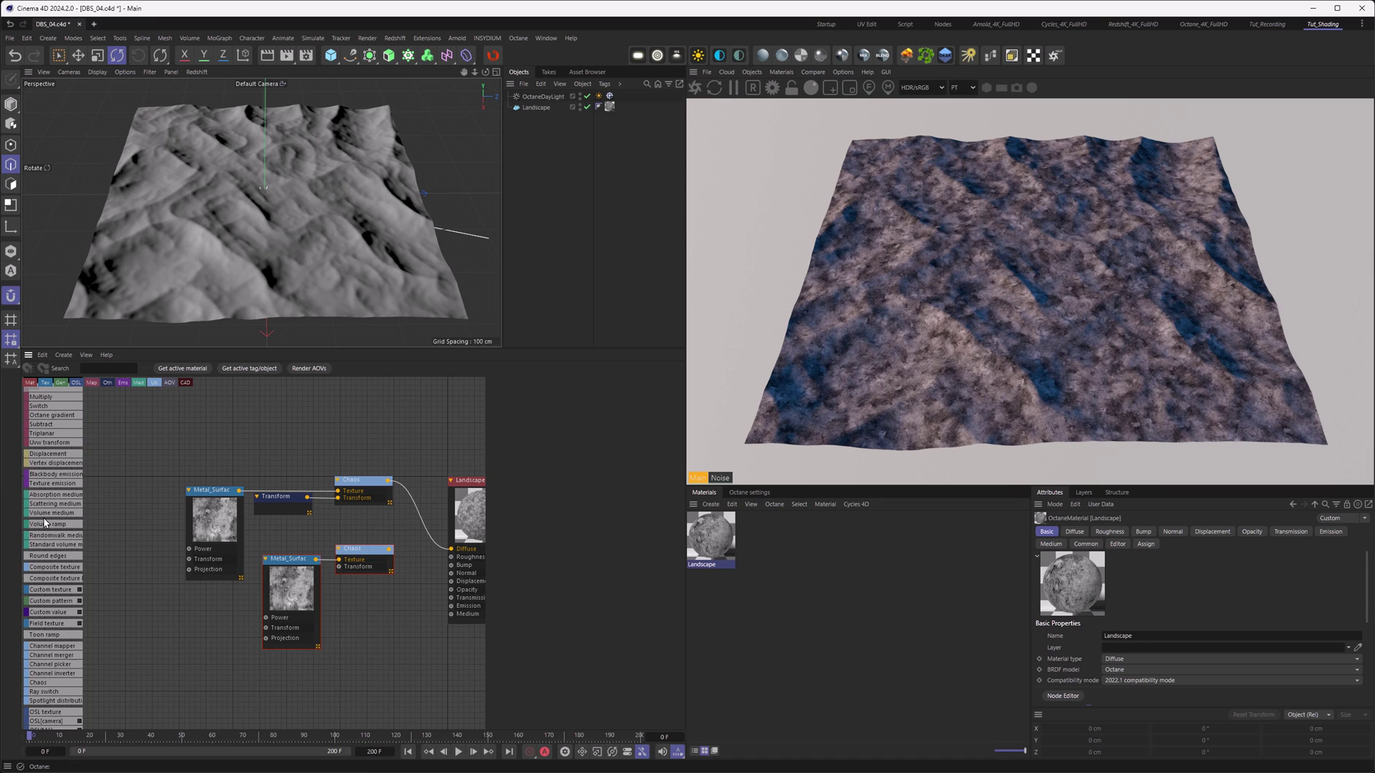
click(55, 590)
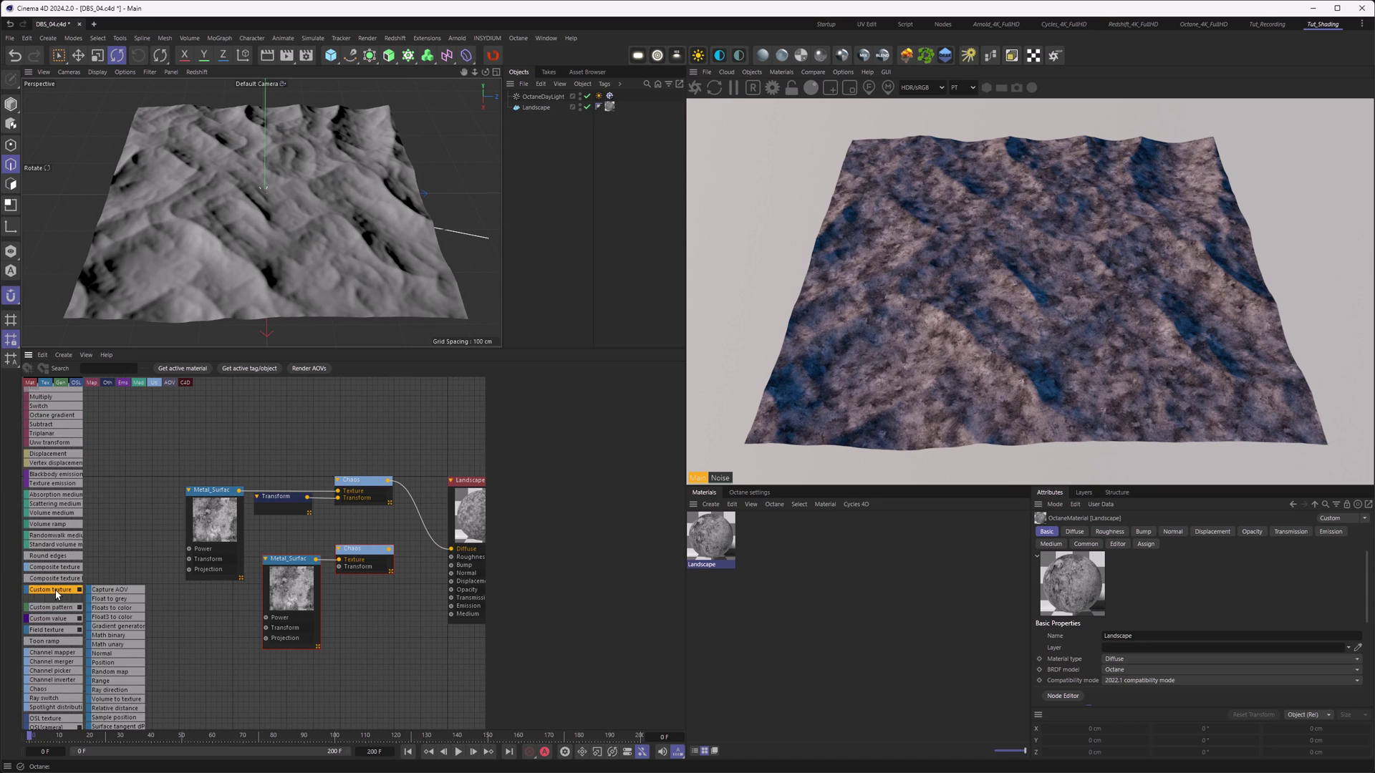
scroll(122, 605, down, 3)
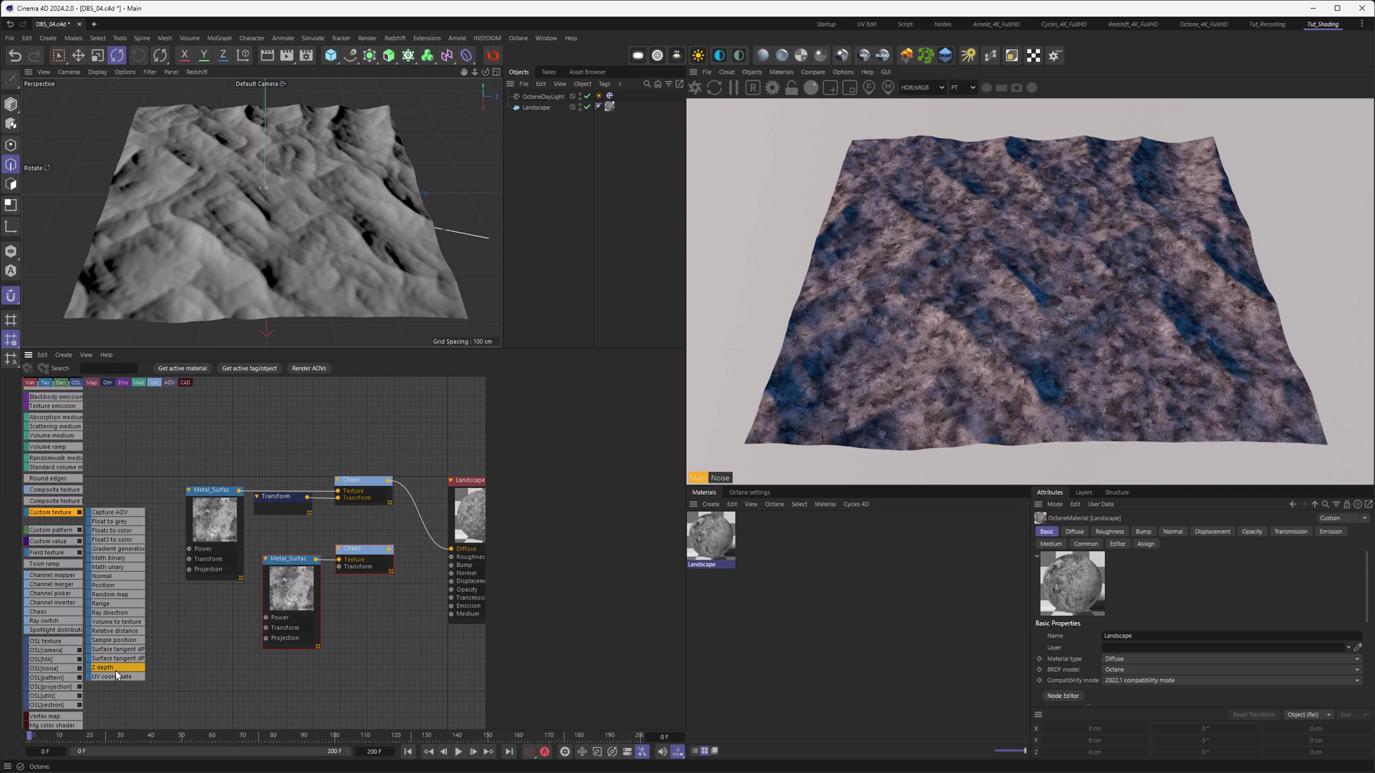
drag(117, 673, 318, 421)
middle_drag(388, 448, 339, 468)
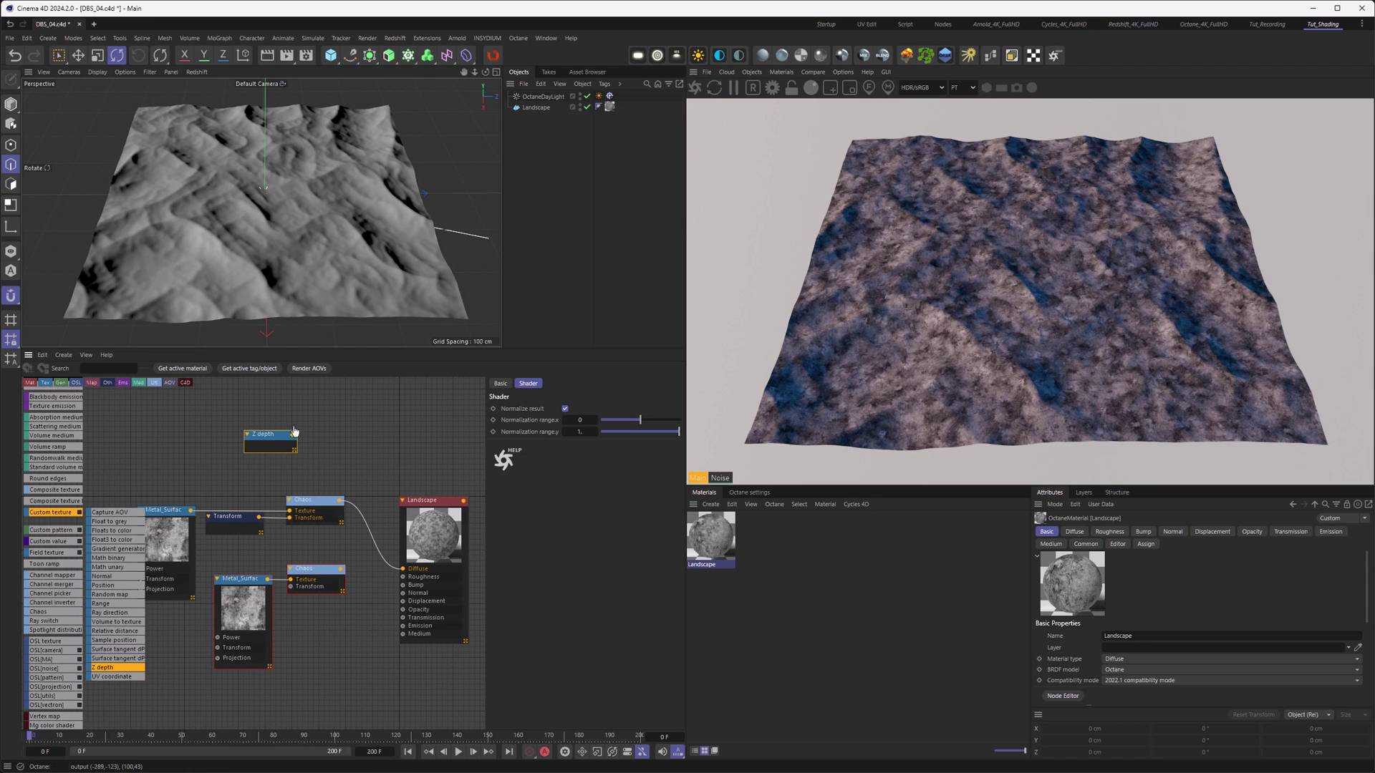
drag(294, 434, 403, 568)
Step: Set the Z depth node's normalization range to 1 for x and 2 for y, checking the landscape at different distances
click(282, 439)
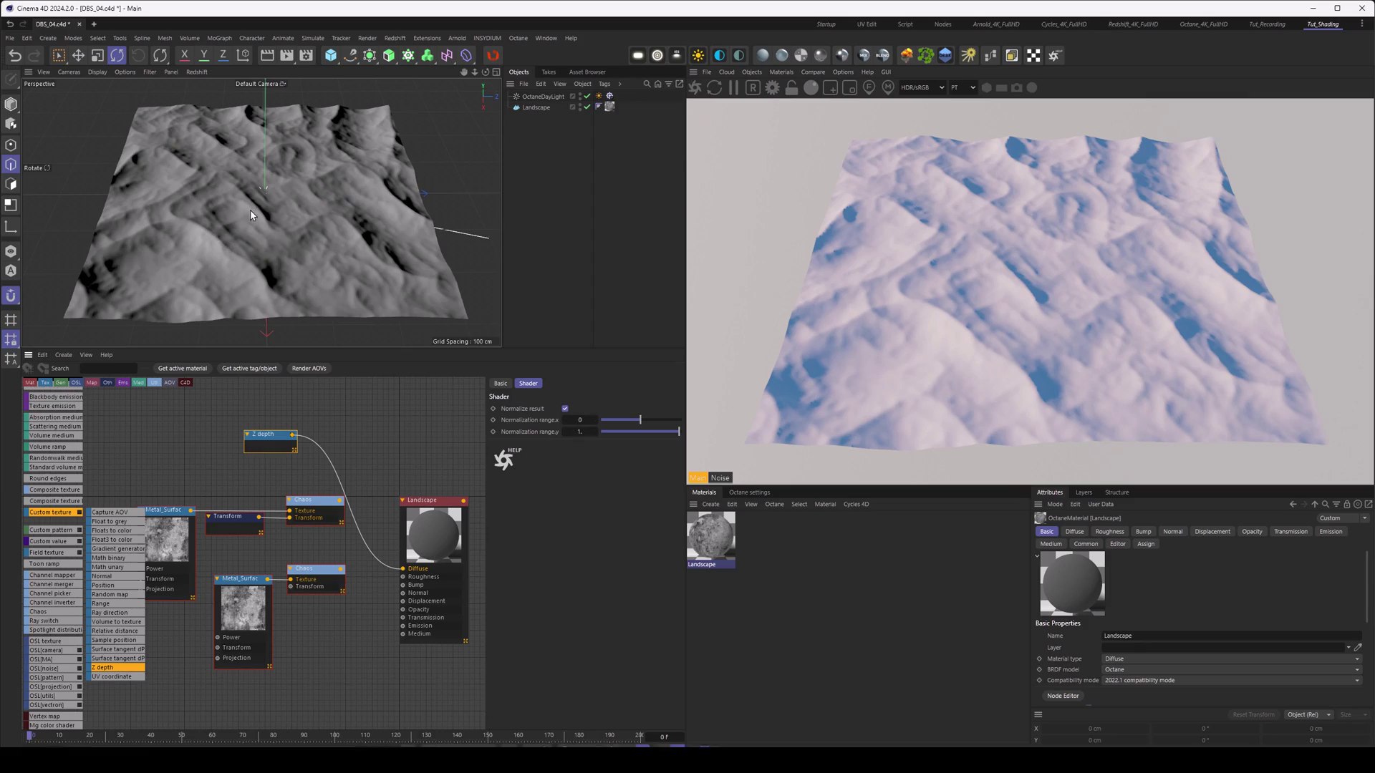
alt+right_drag(252, 209, 484, 209)
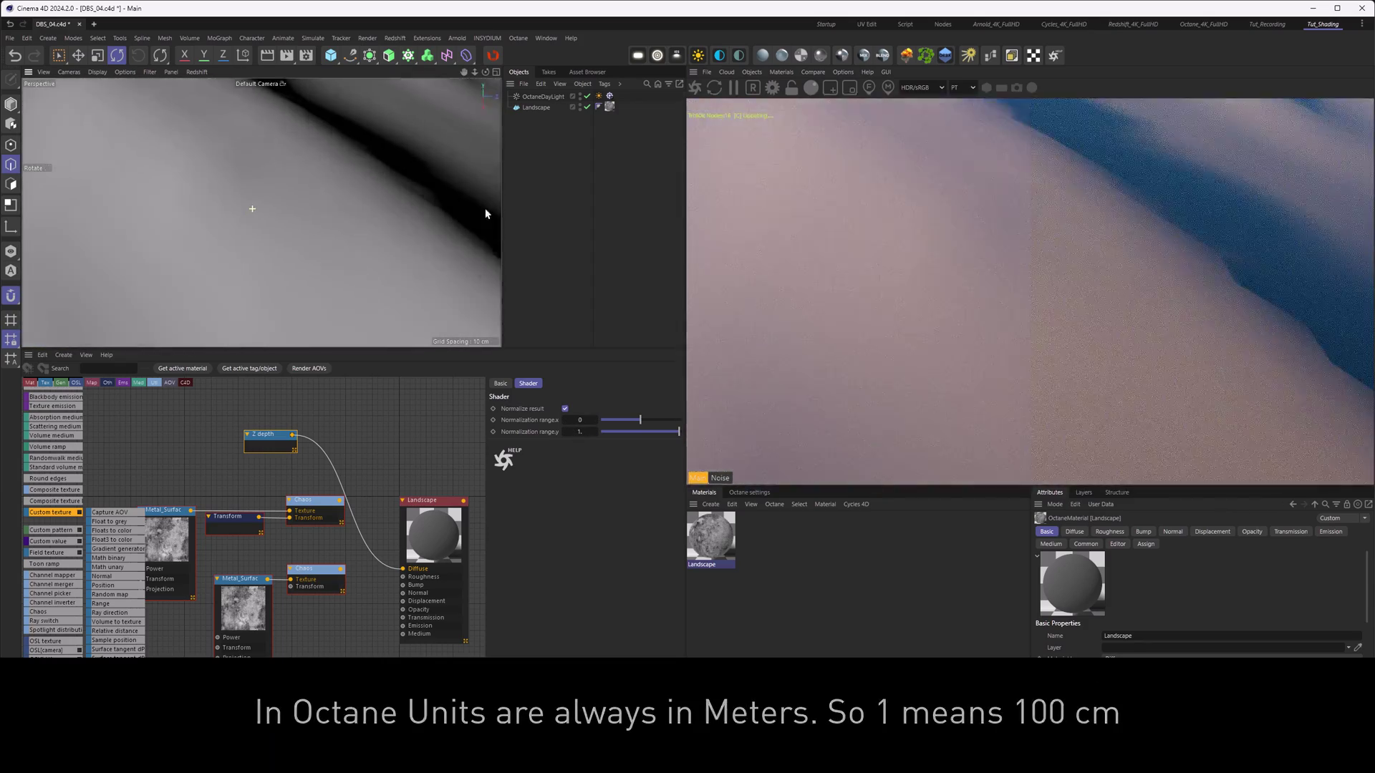
scroll(484, 215, down, 10)
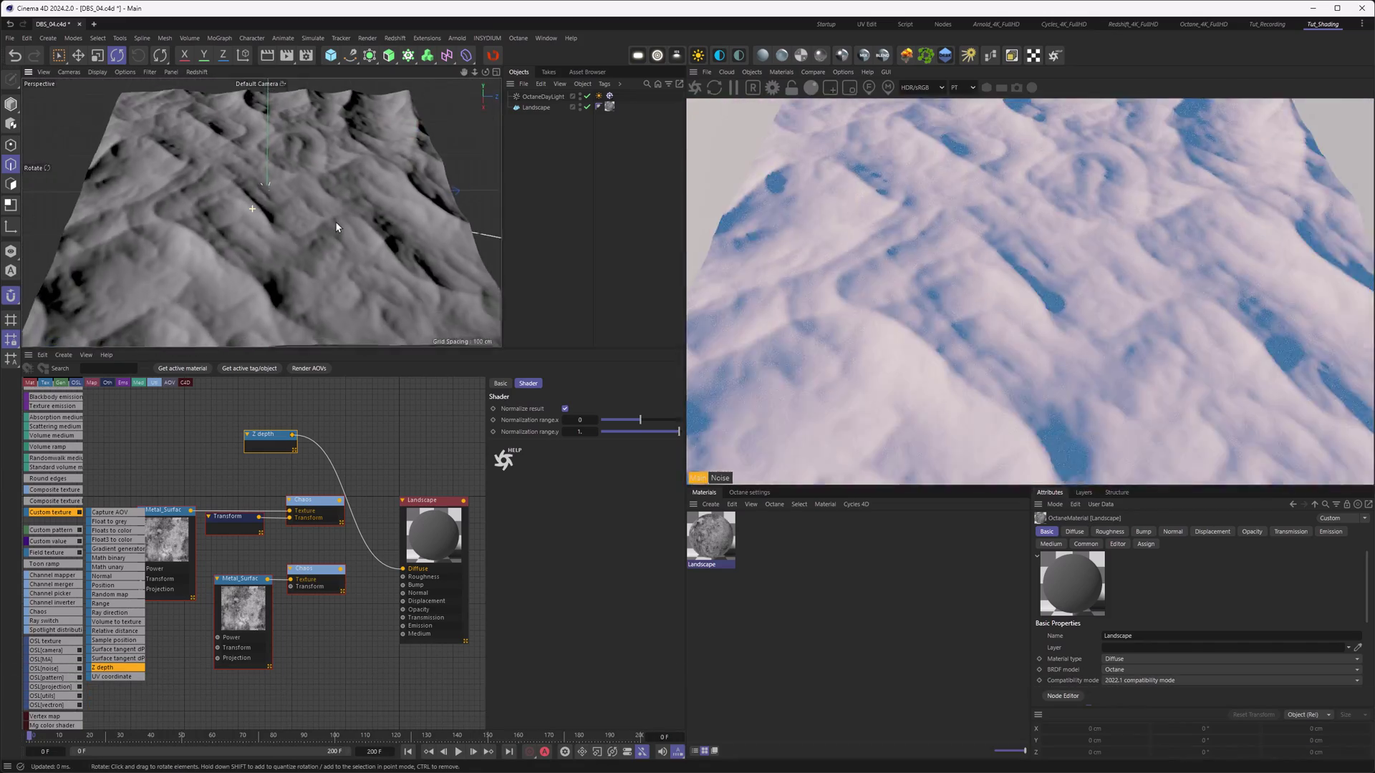
scroll(432, 208, up, 10)
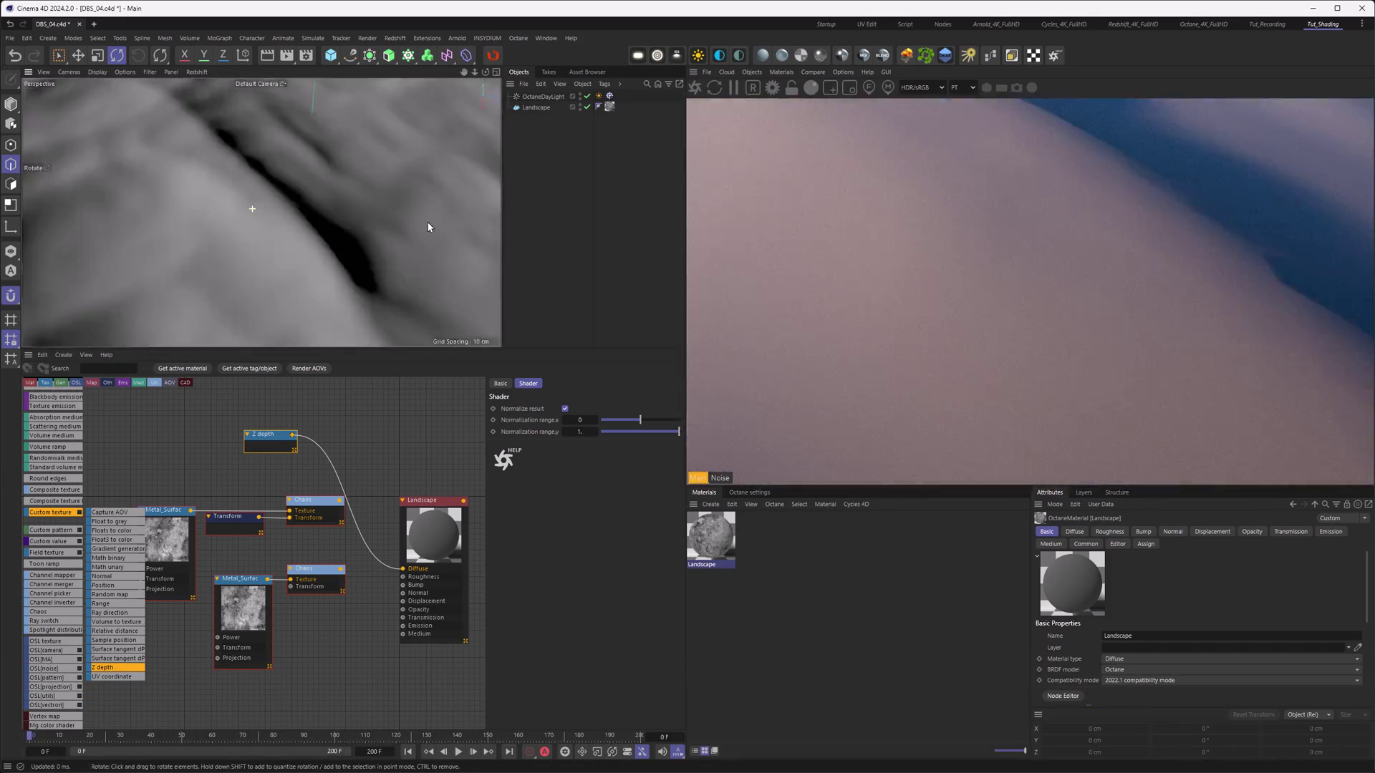
scroll(418, 228, down, 10)
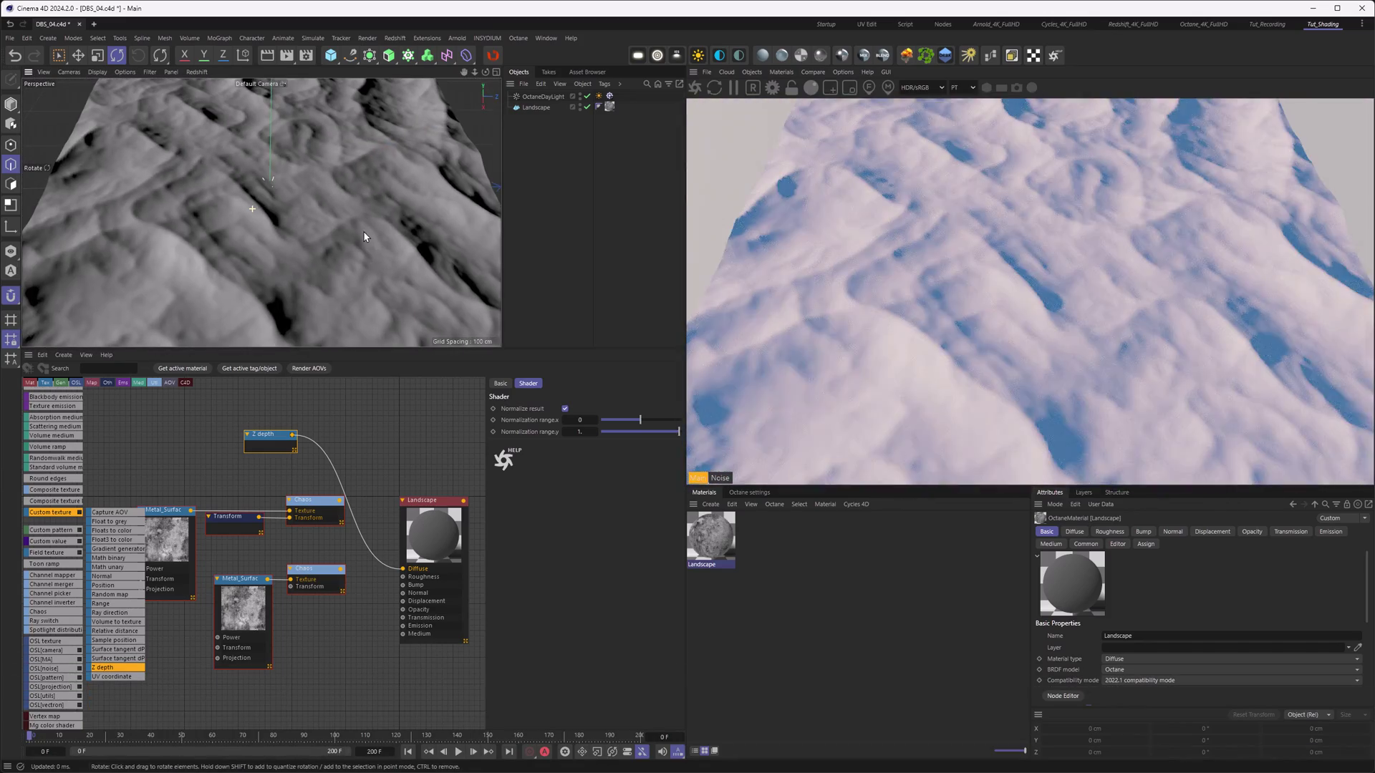
click(580, 420)
text(1)
click(580, 432)
text(2)
key(Return)
scroll(260, 222, up, 2)
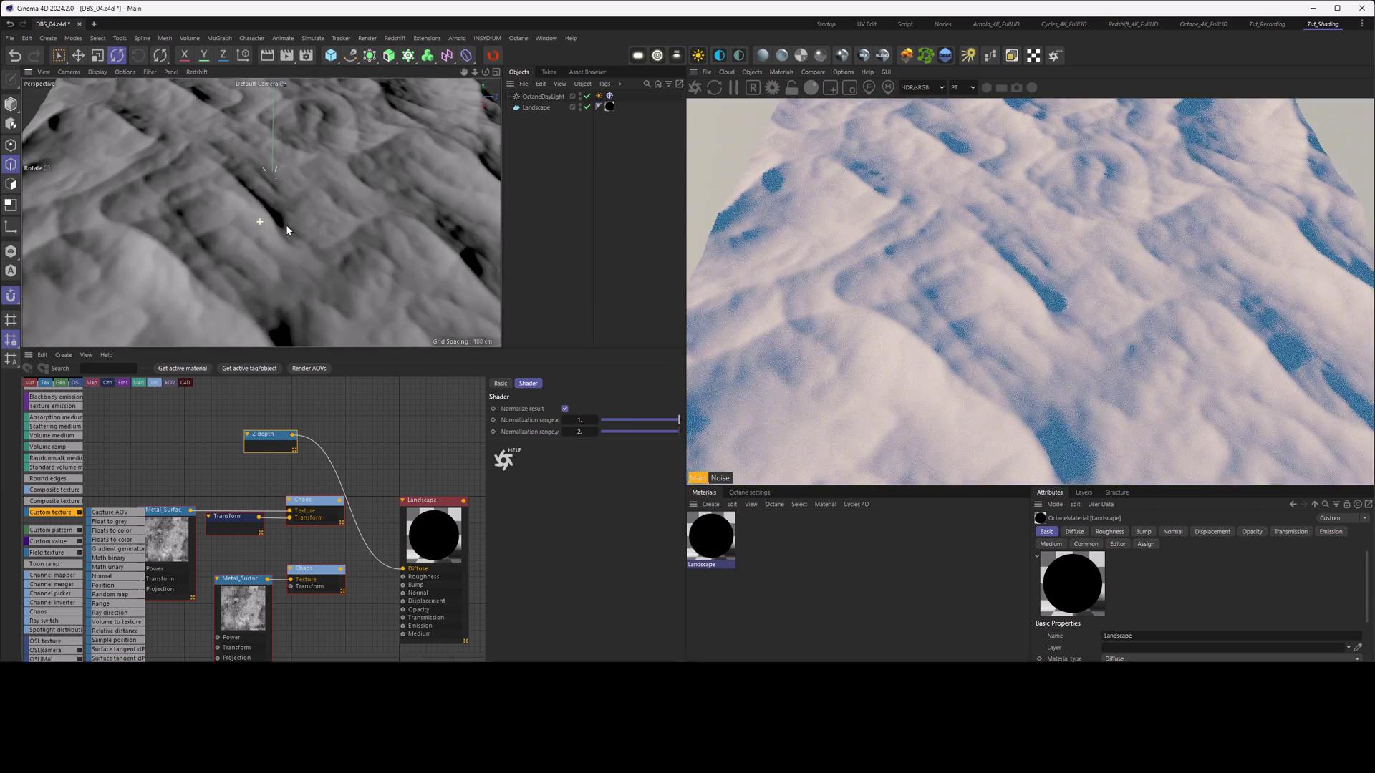
alt+right_drag(293, 225, 261, 239)
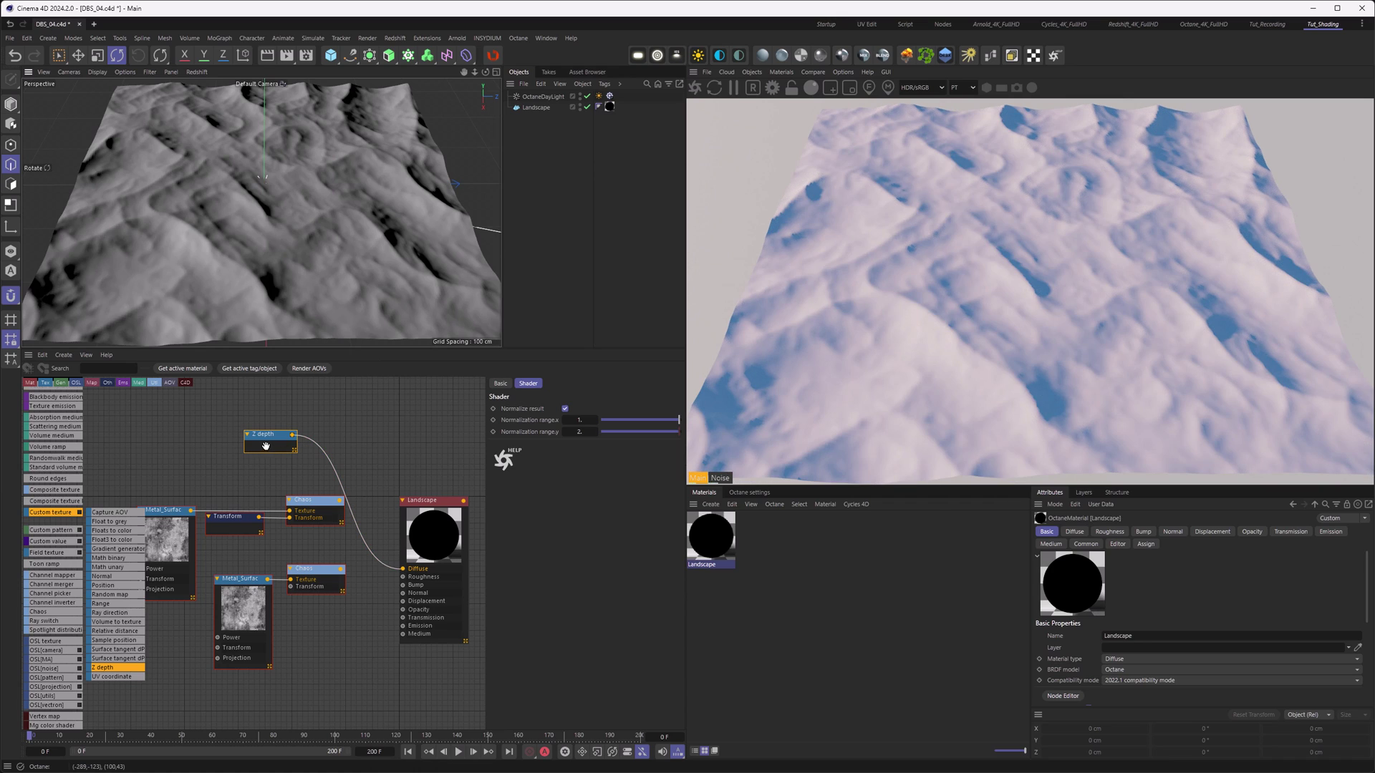
Step: Move the Z depth node and both Chaos texture branches farther from the Landscape material to make room between them
drag(265, 446, 256, 421)
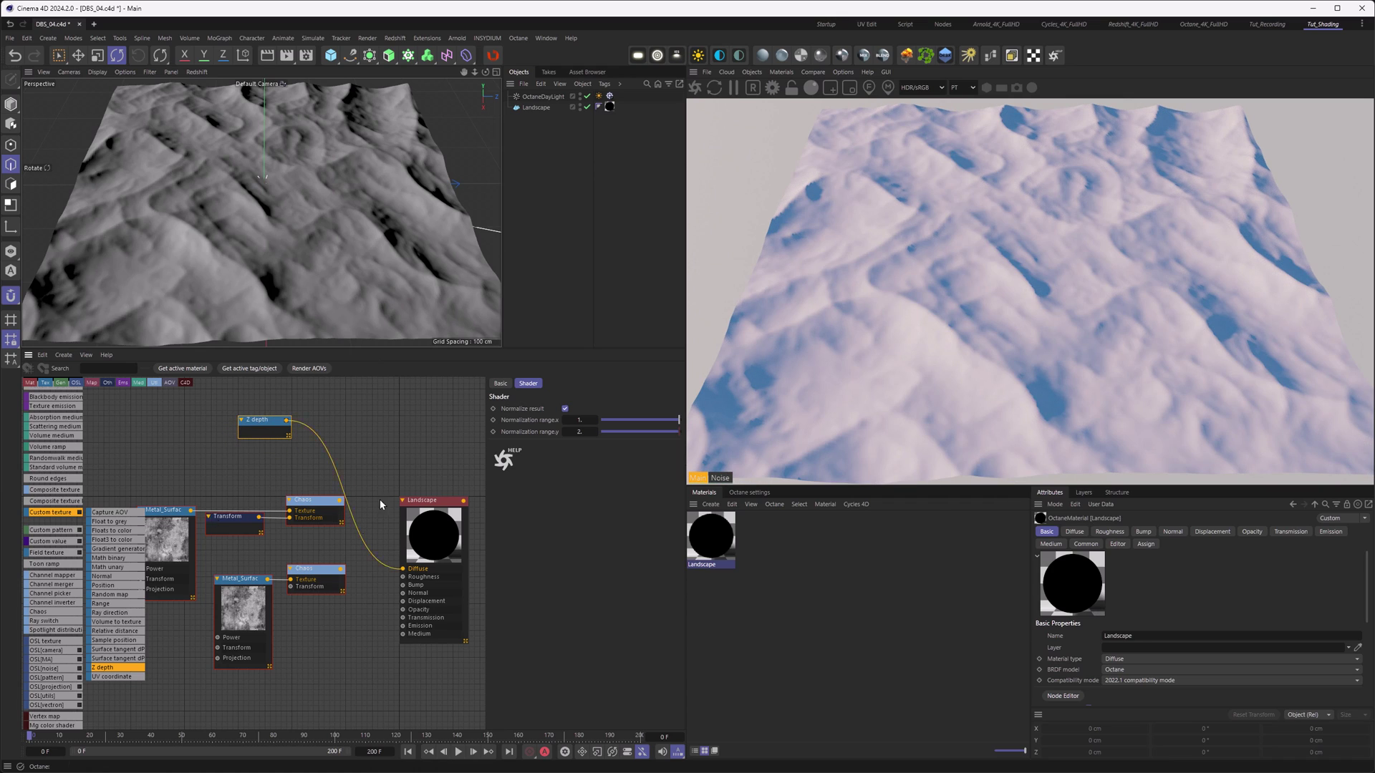
middle_drag(226, 537, 303, 520)
drag(197, 453, 398, 622)
drag(399, 481, 345, 487)
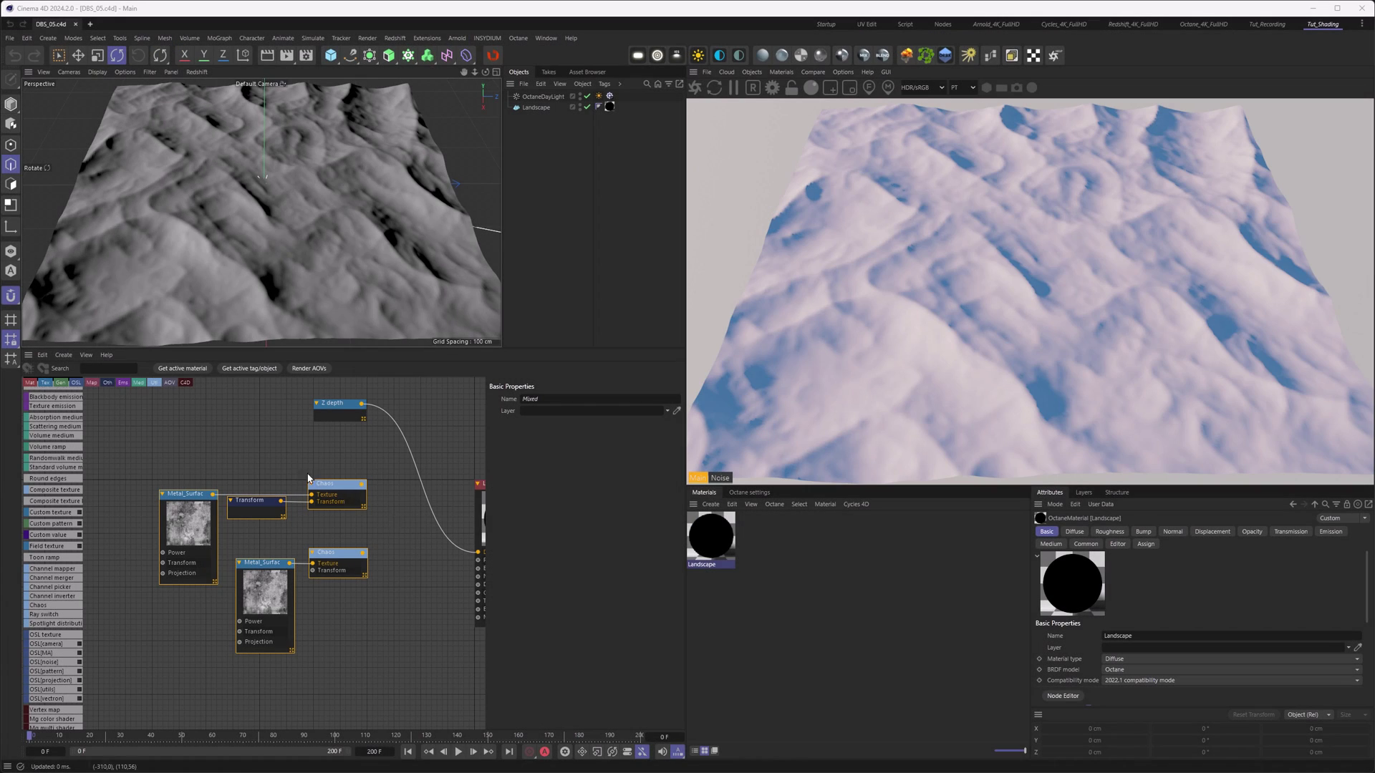
Step: Add a Mix texture node and place it between the Chaos nodes and the Landscape material
double_click(222, 428)
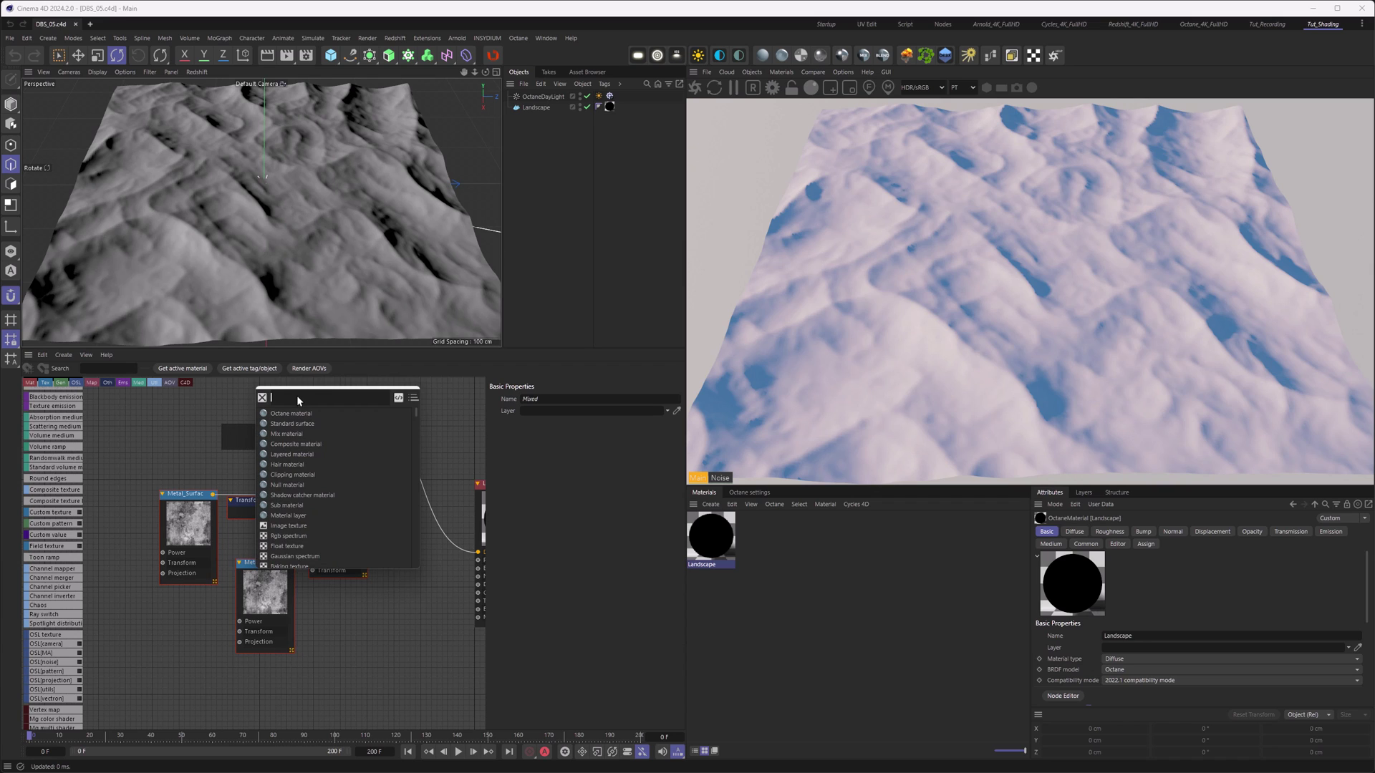
text(mix)
key(Return)
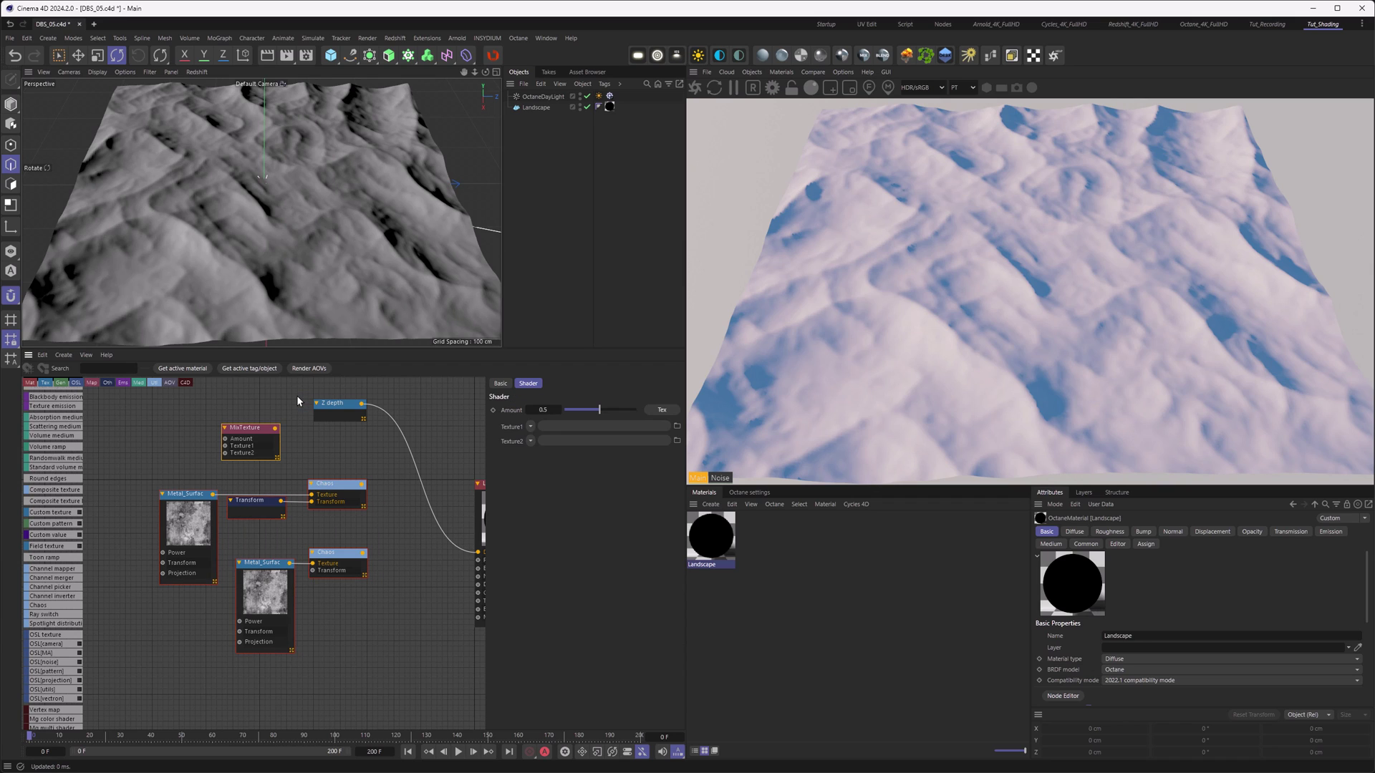
mouse_move(248, 429)
mouse_down()
mouse_move(454, 569)
mouse_move(423, 559)
mouse_up()
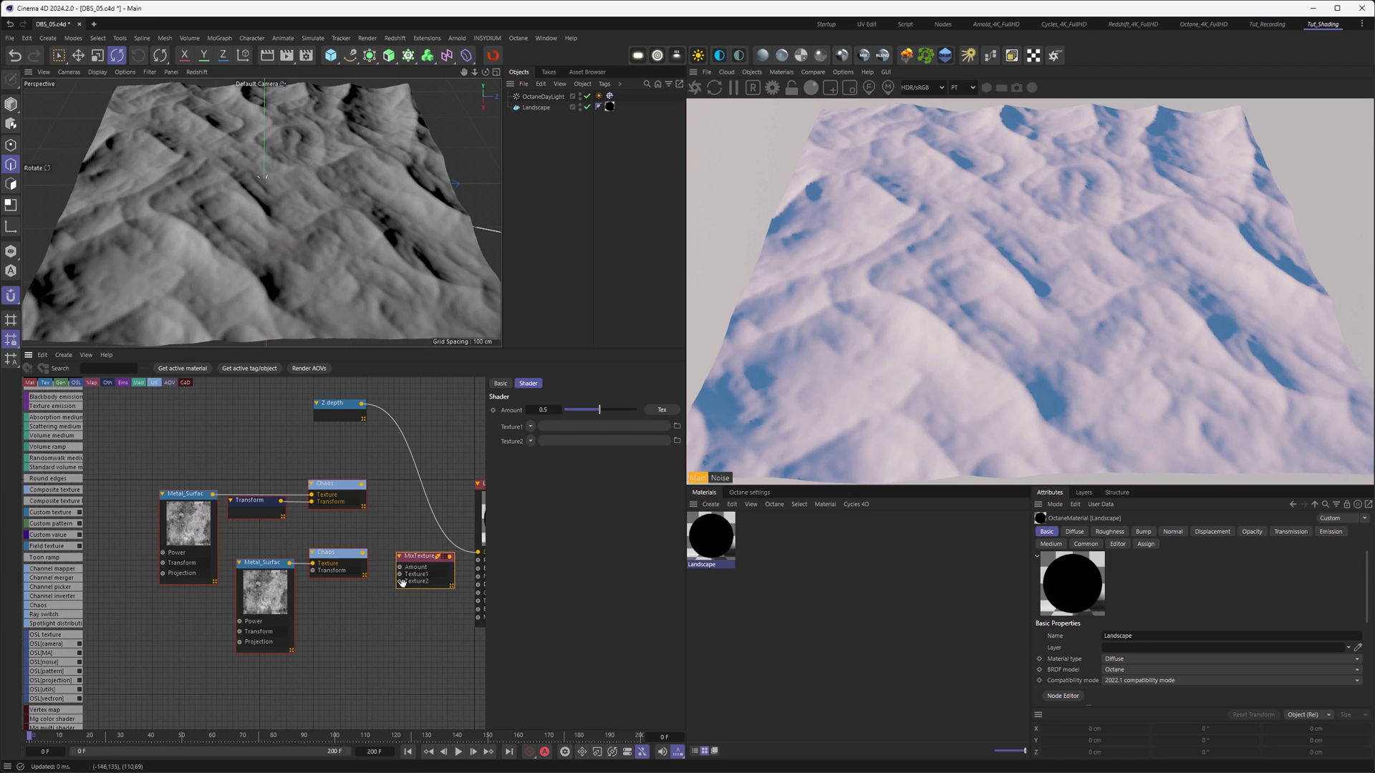
Step: Connect Z depth to the MixTexture Amount, the upper and lower Chaos nodes to Texture1 and Texture2, and the mix to Diffuse
drag(364, 414, 346, 416)
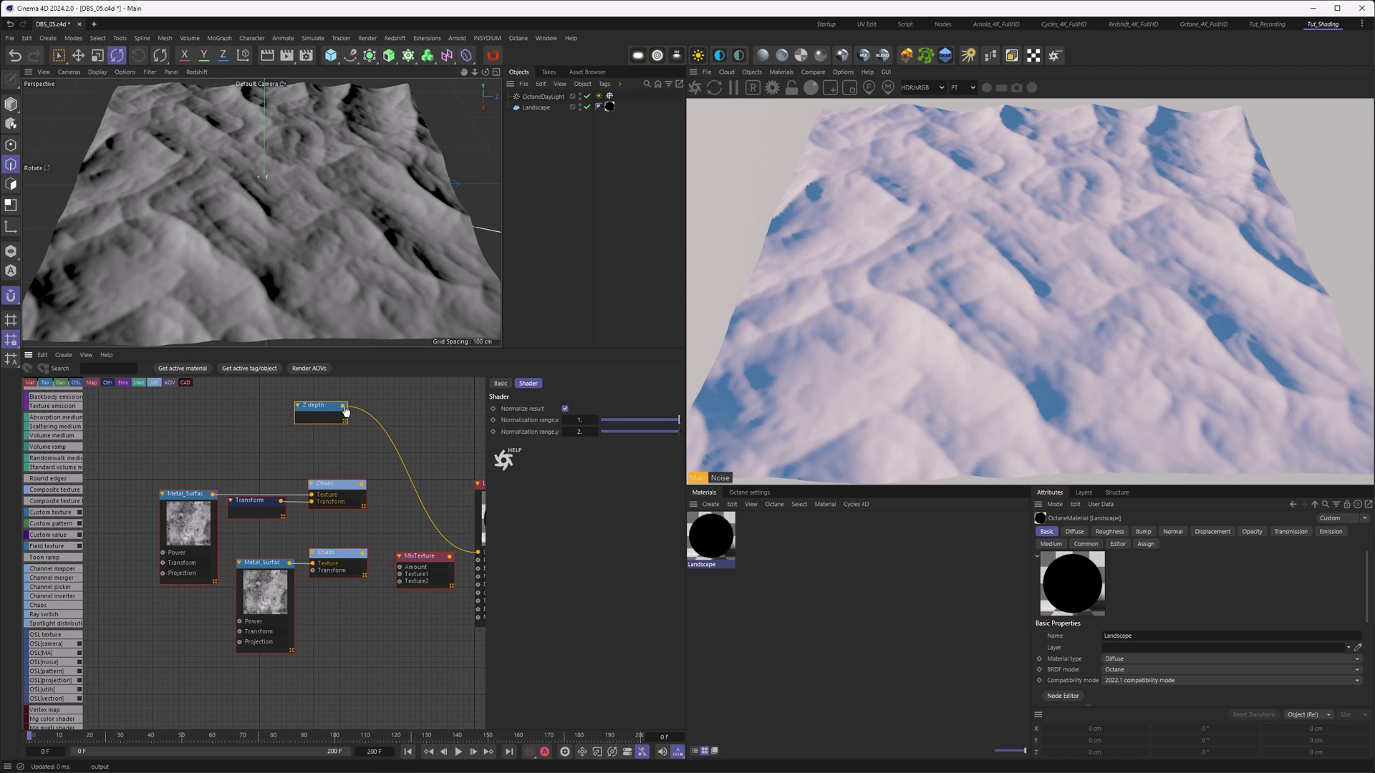
drag(378, 424, 400, 568)
drag(266, 547, 400, 575)
middle_drag(429, 551, 372, 534)
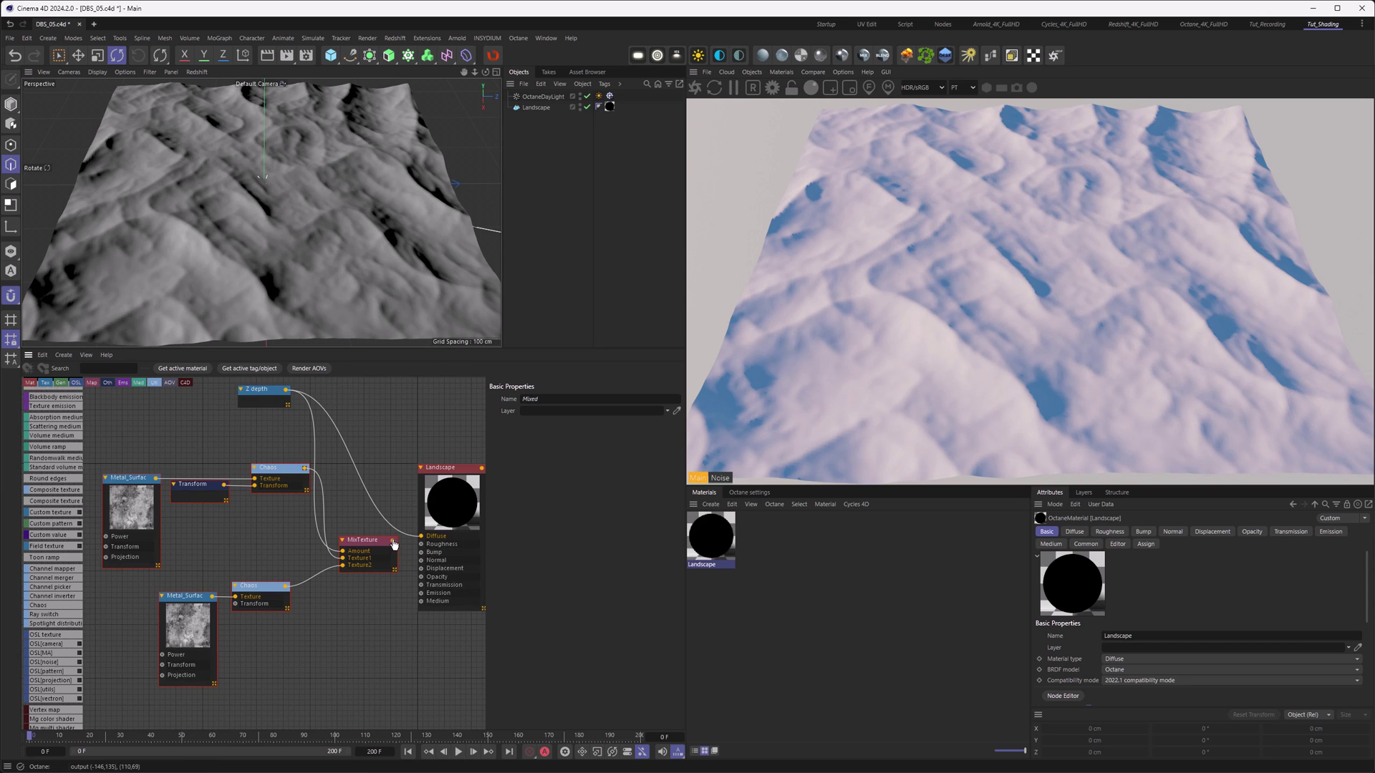
drag(421, 541, 422, 537)
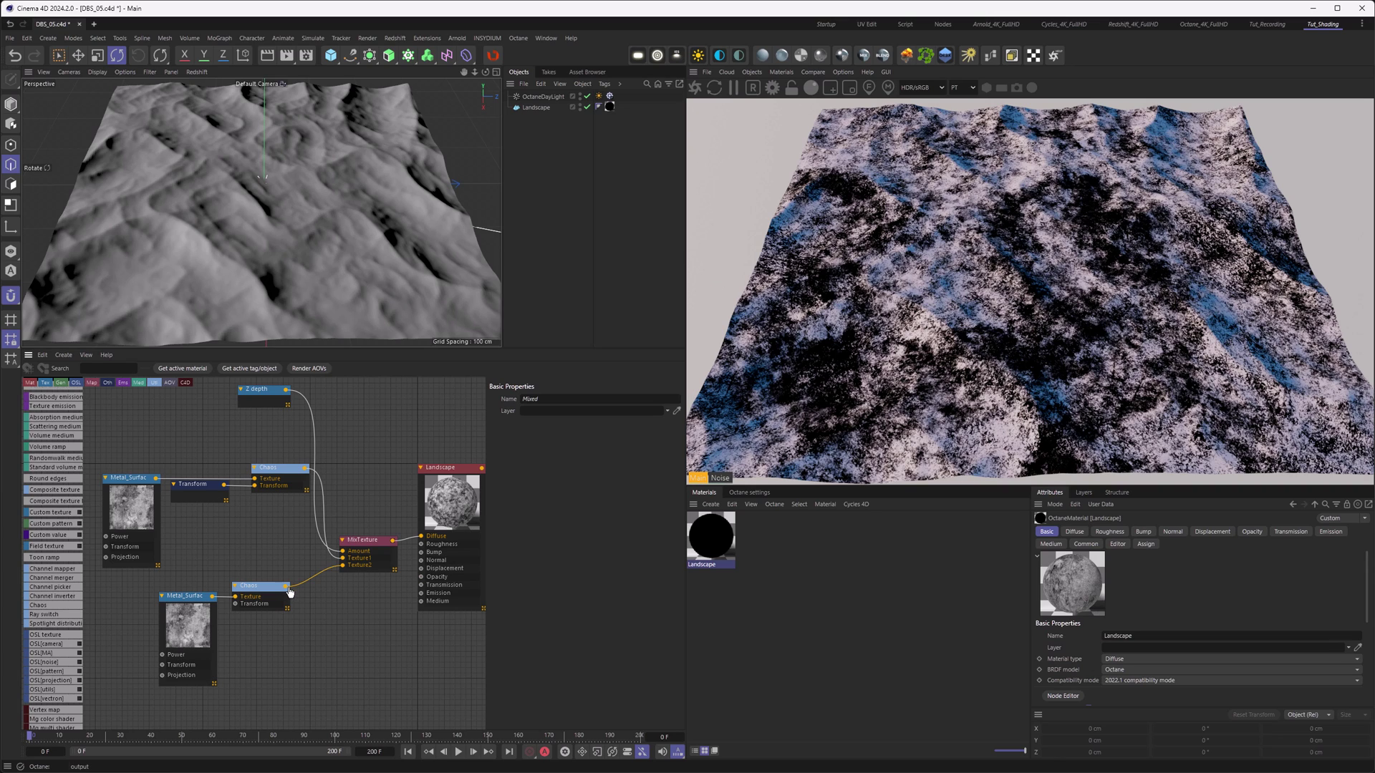
Step: Temporarily connect the lower and upper Chaos nodes directly to Diffuse to compare the two texture scales
drag(285, 586, 421, 536)
drag(305, 470, 421, 537)
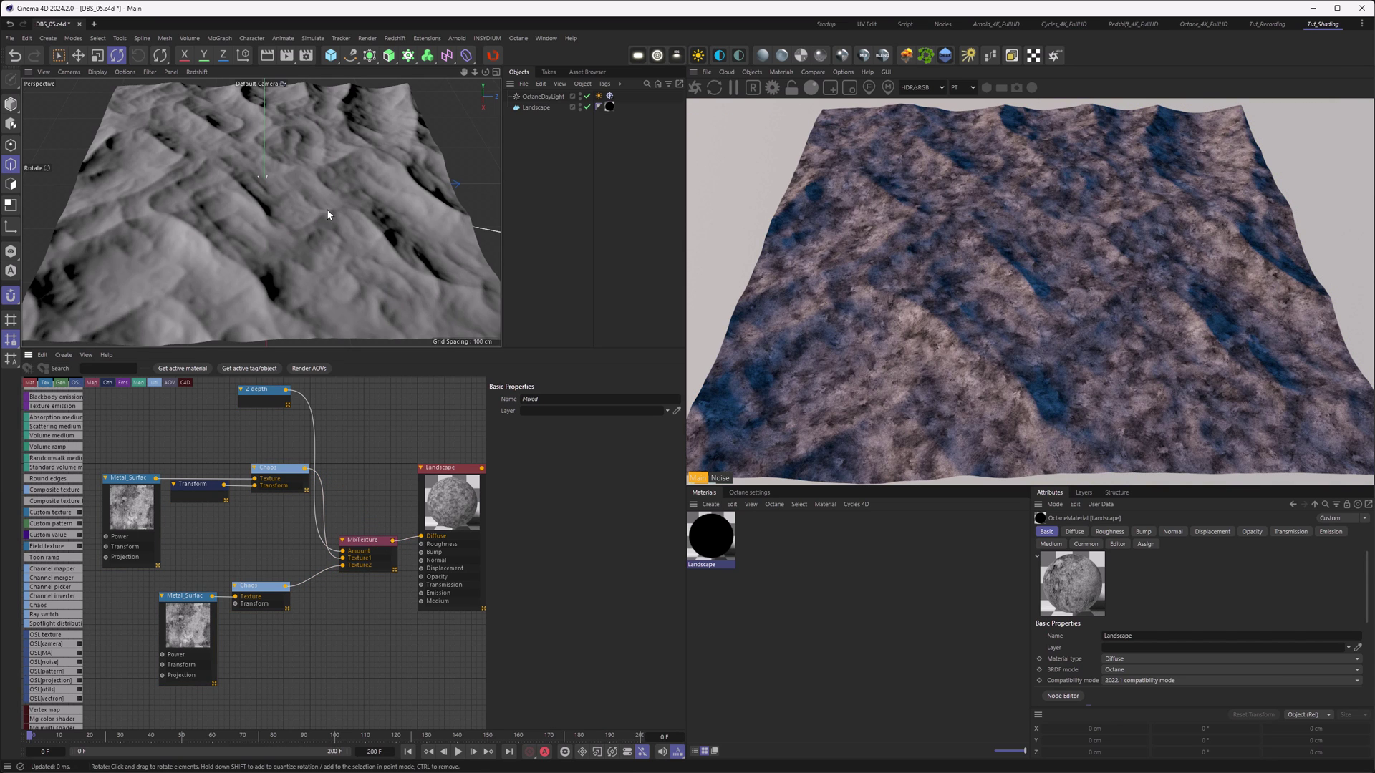
alt+right_drag(266, 199, 304, 238)
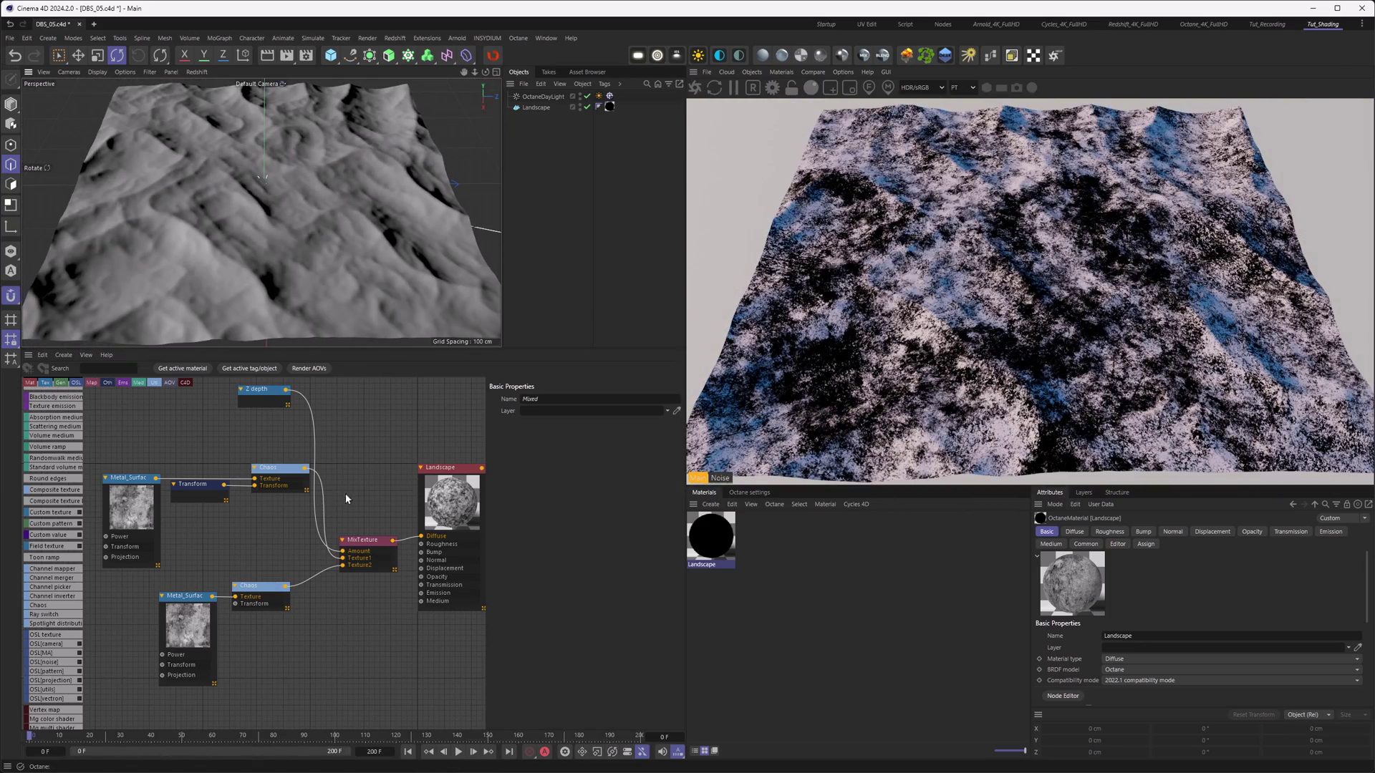
Step: Rearrange both texture branches and the Z depth node so they sit stacked well ahead of the MixTexture
middle_drag(346, 499, 421, 496)
drag(181, 441, 247, 530)
click(265, 584)
drag(264, 584, 339, 601)
drag(340, 594, 252, 582)
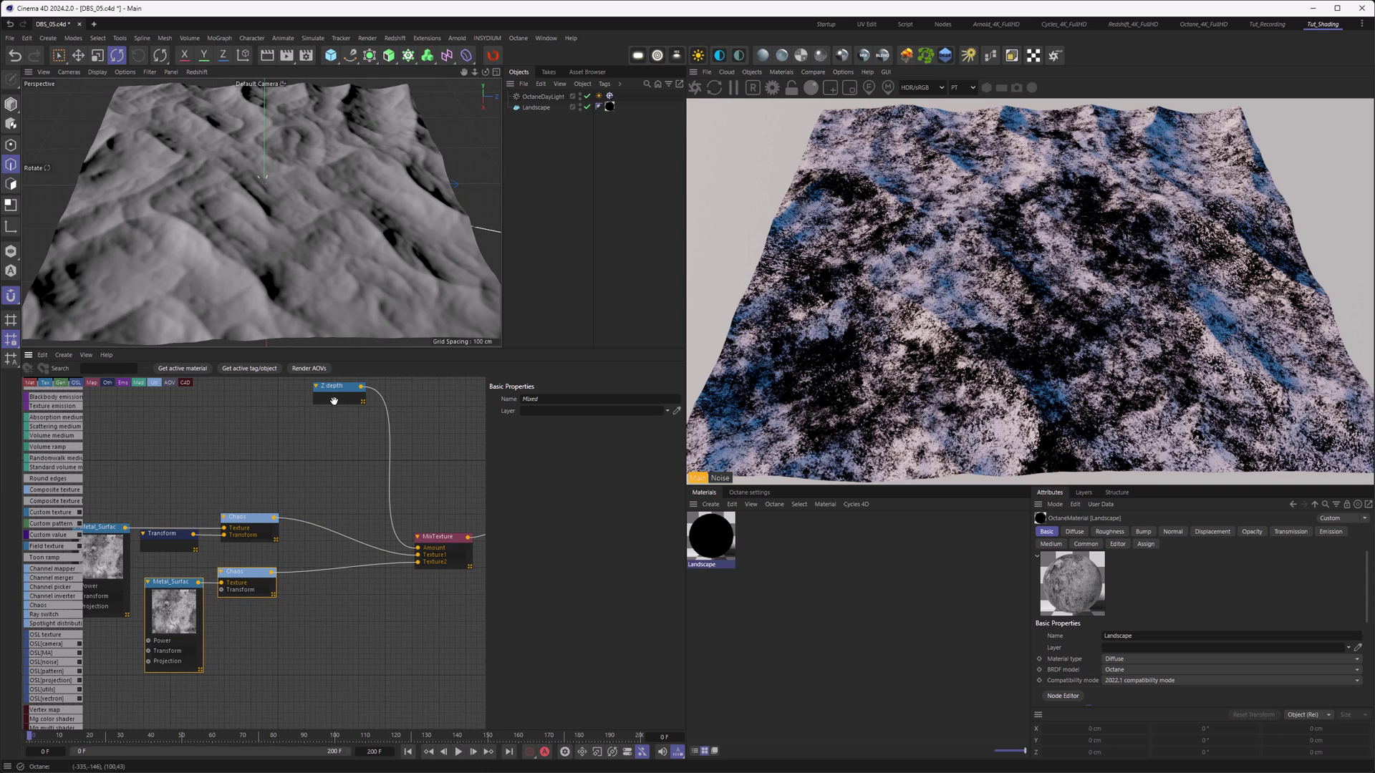
drag(333, 395, 340, 436)
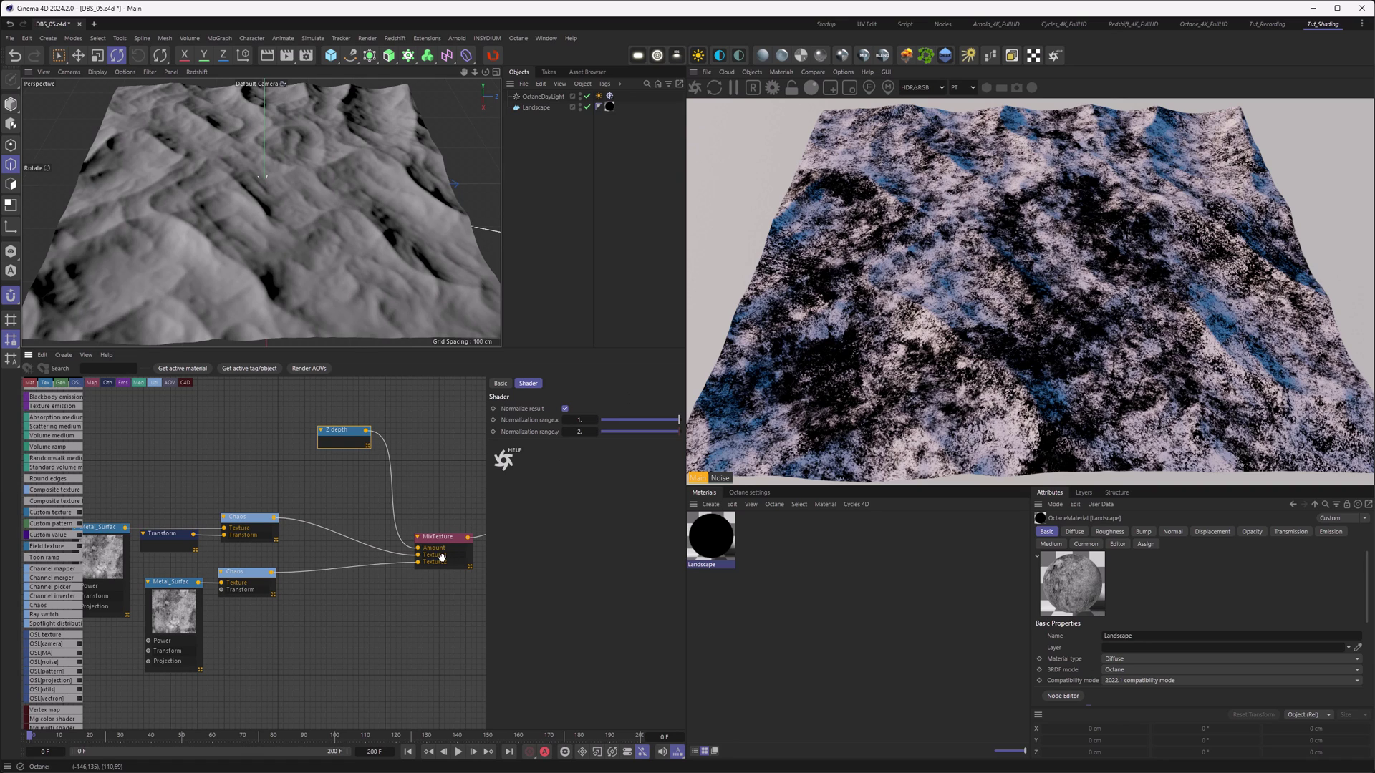
middle_drag(392, 522, 390, 535)
drag(349, 446, 203, 453)
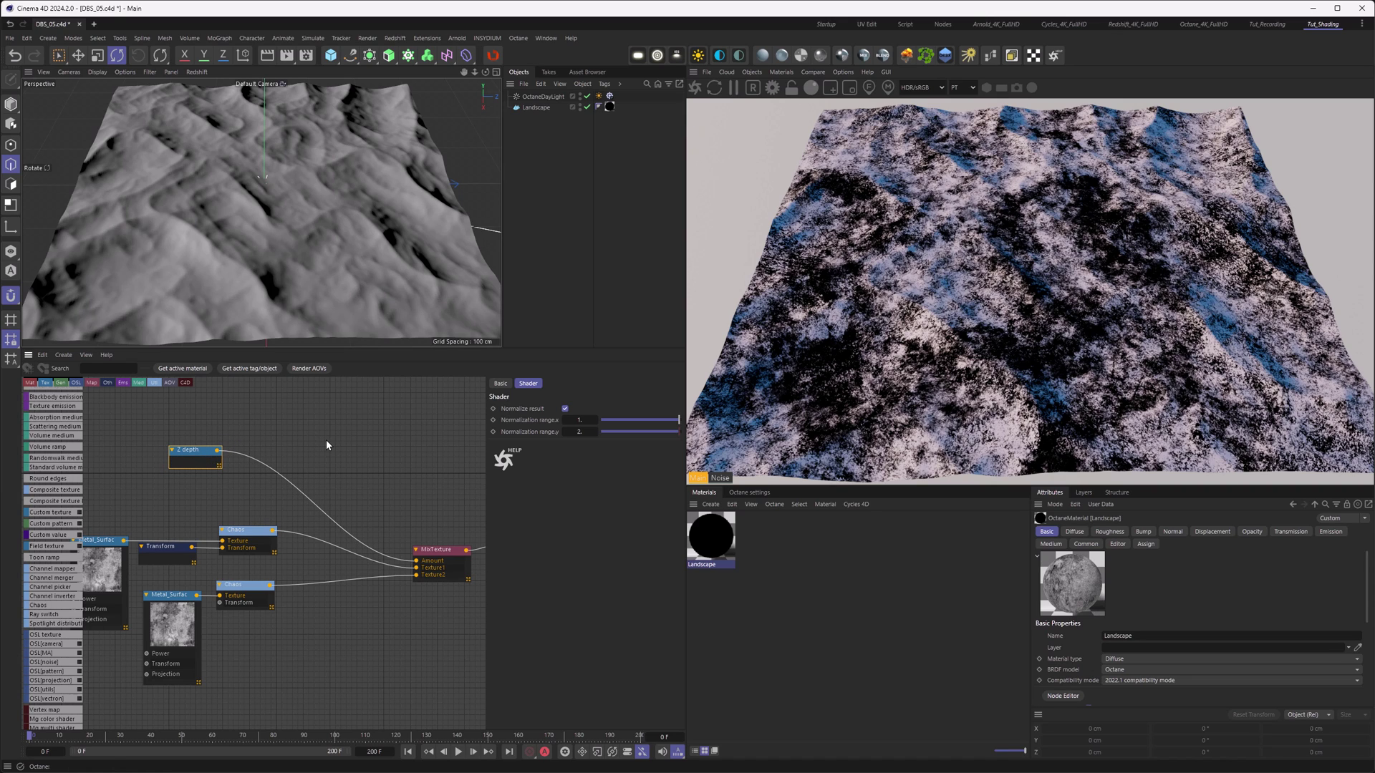
Step: Insert an Octane Range node between Z depth and the MixTexture Amount input and enable its Clamp option
key(c)
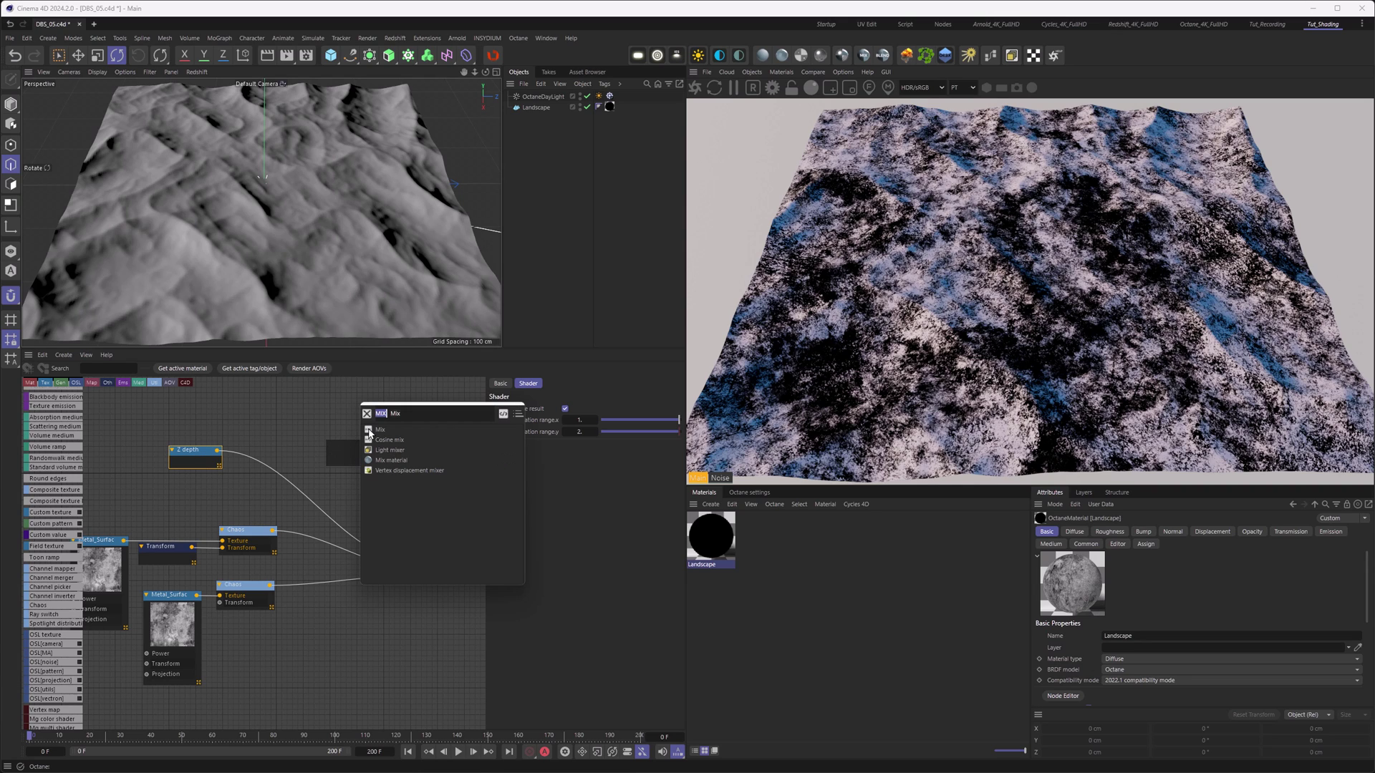
text(RANG)
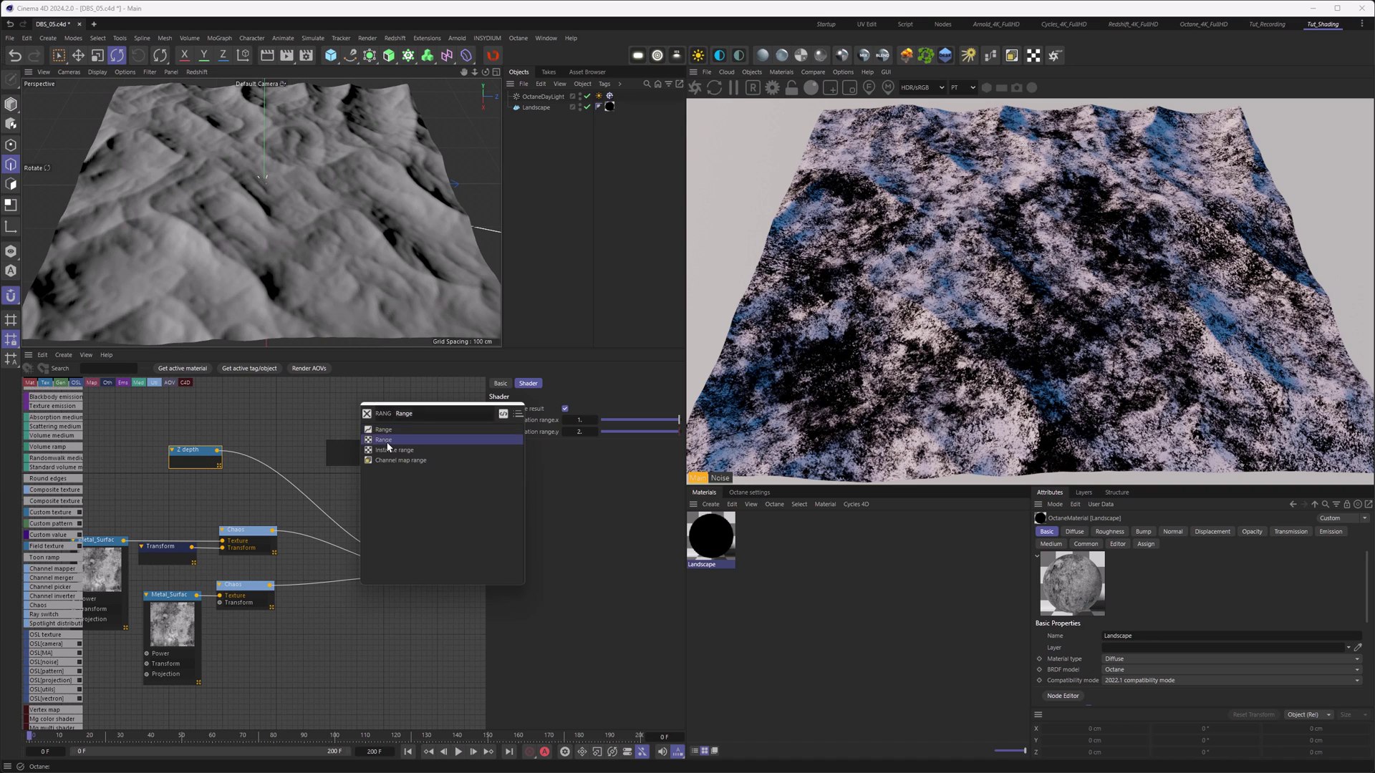
click(384, 439)
drag(347, 446, 293, 457)
right_click(304, 448)
mouse_move(352, 563)
click(396, 575)
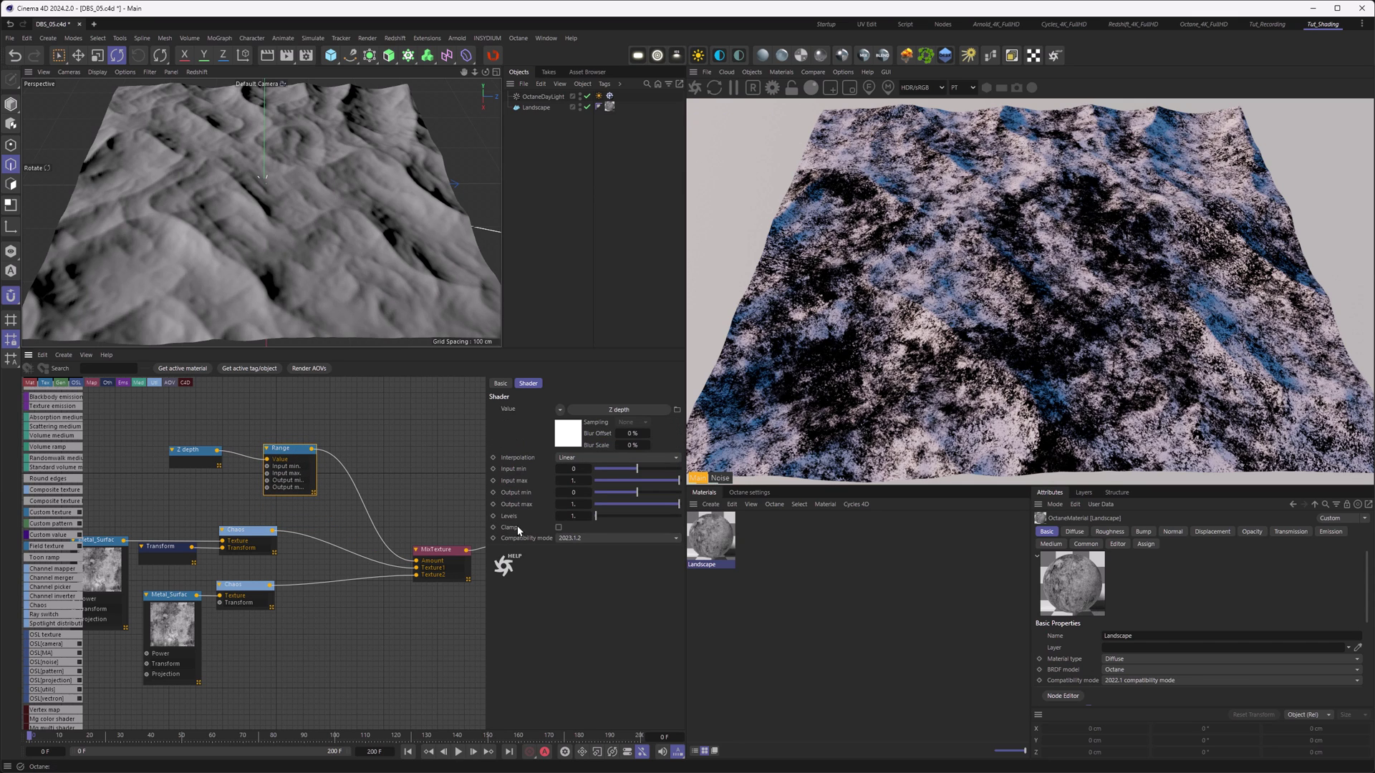
click(558, 528)
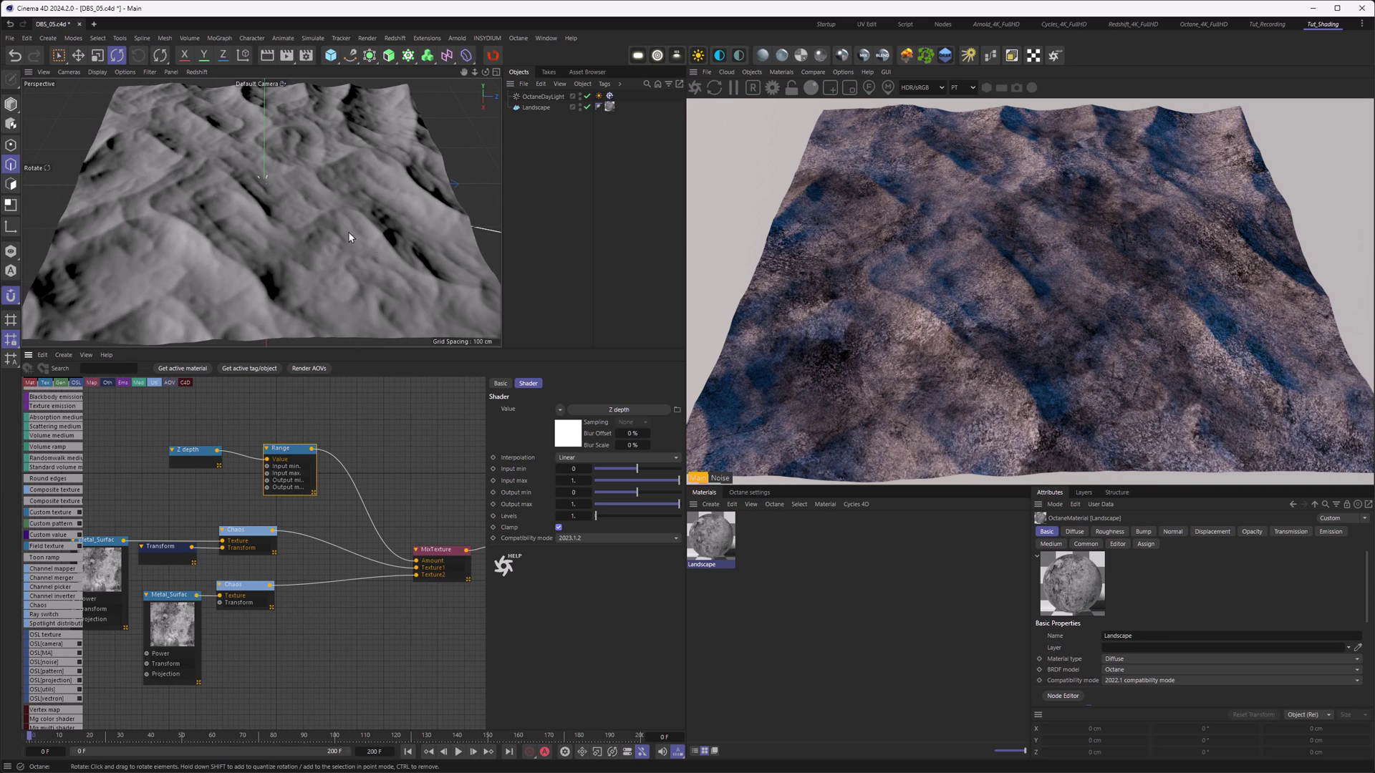
Step: View the blended terrain from closer, align the Z depth node with the Range node, and open the Z depth settings
alt+drag(210, 233, 275, 233)
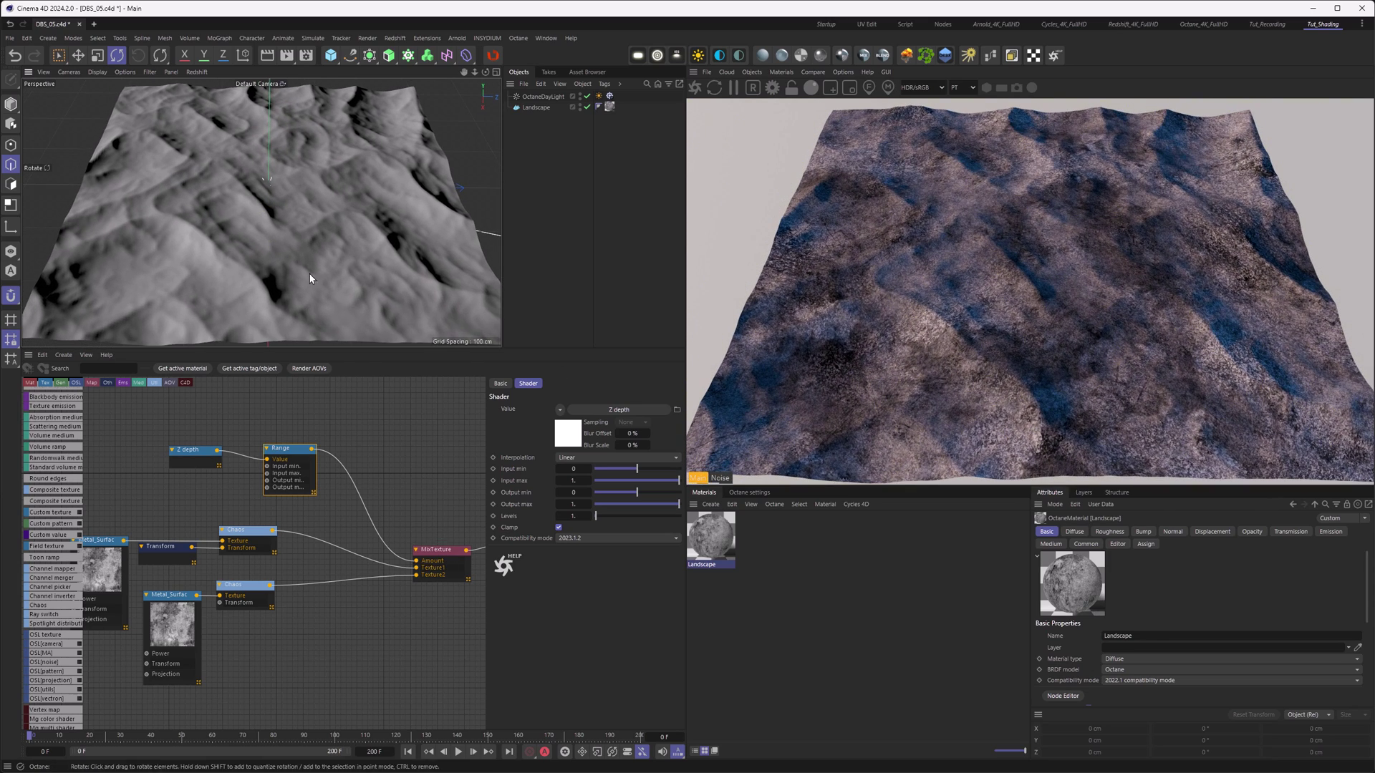
alt+right_drag(262, 208, 325, 228)
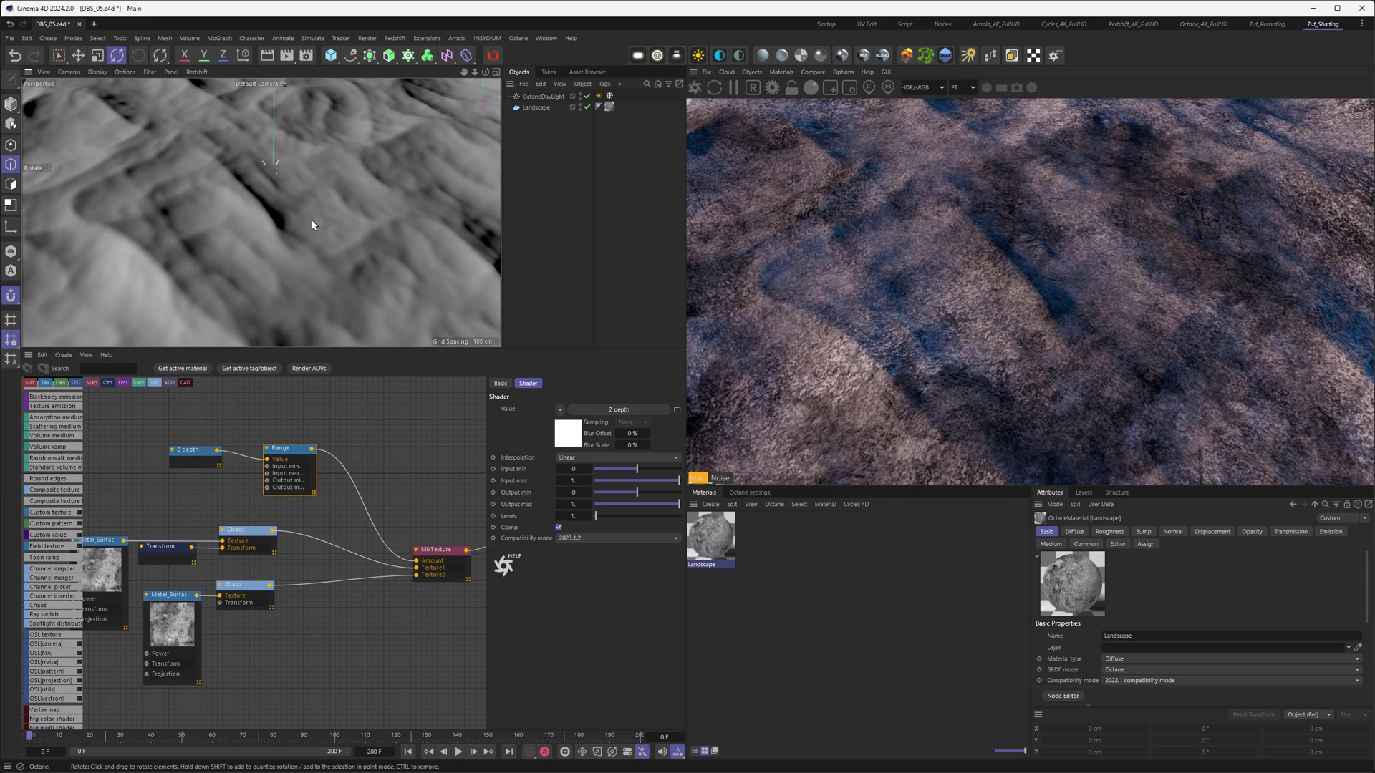
drag(195, 450, 214, 458)
click(217, 457)
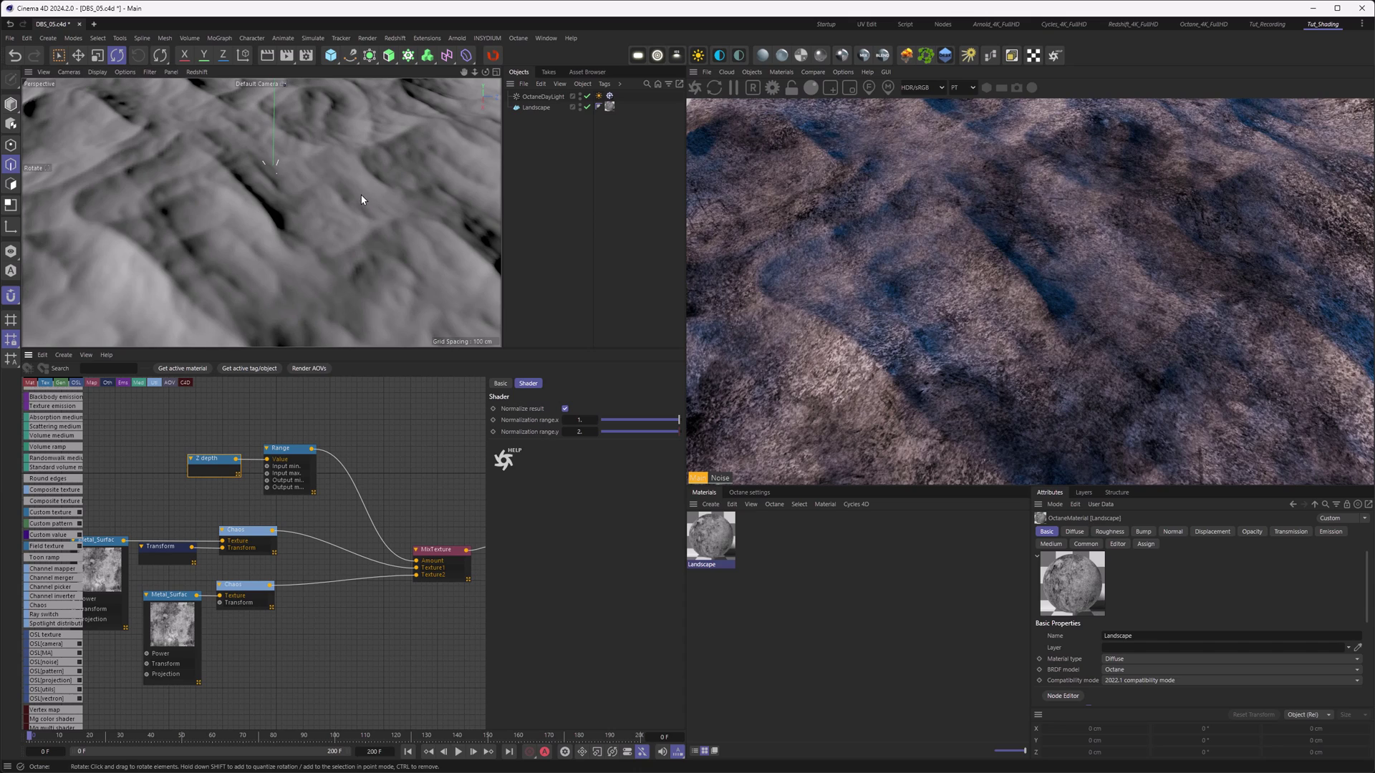
Step: Set the Z depth node's normalization range to x 4 and y 5 and check the blend across the terrain
alt+right_drag(363, 203, 333, 222)
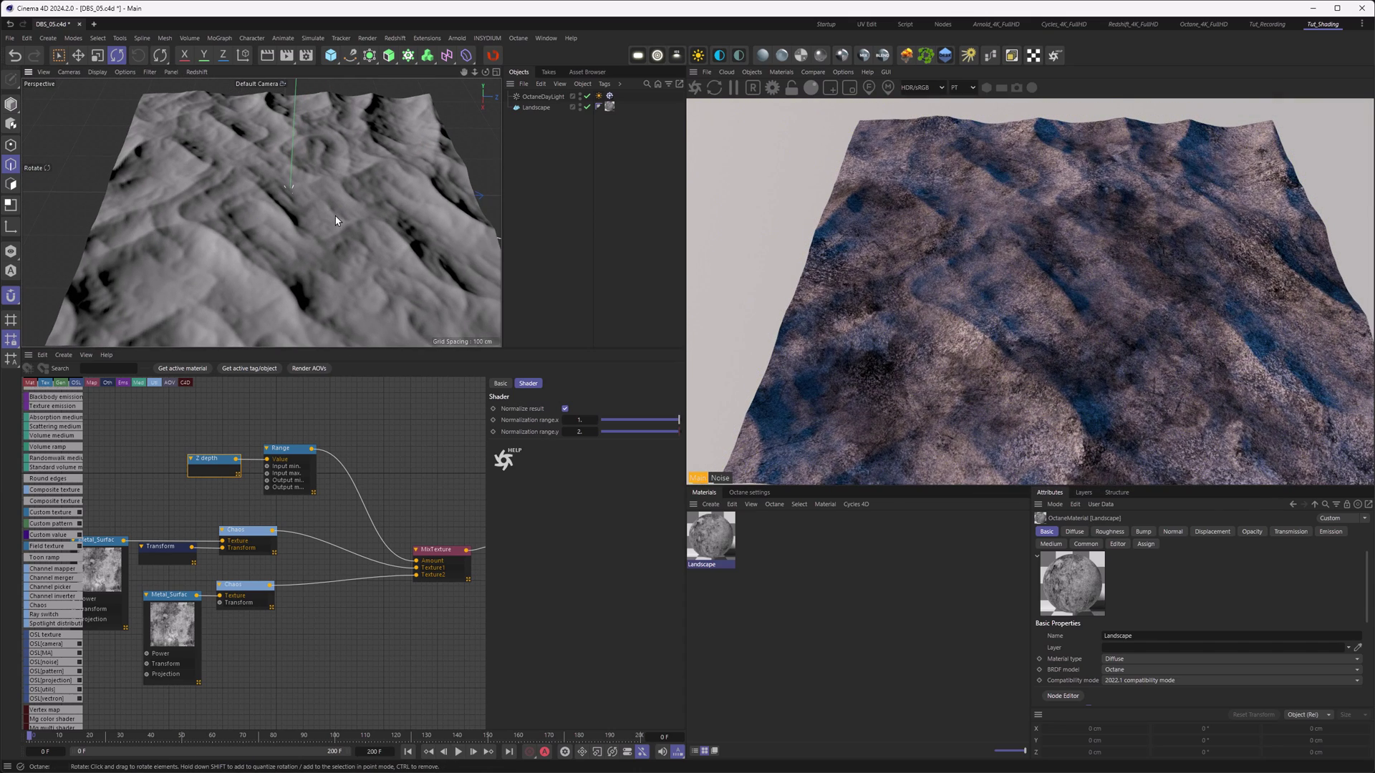
click(580, 432)
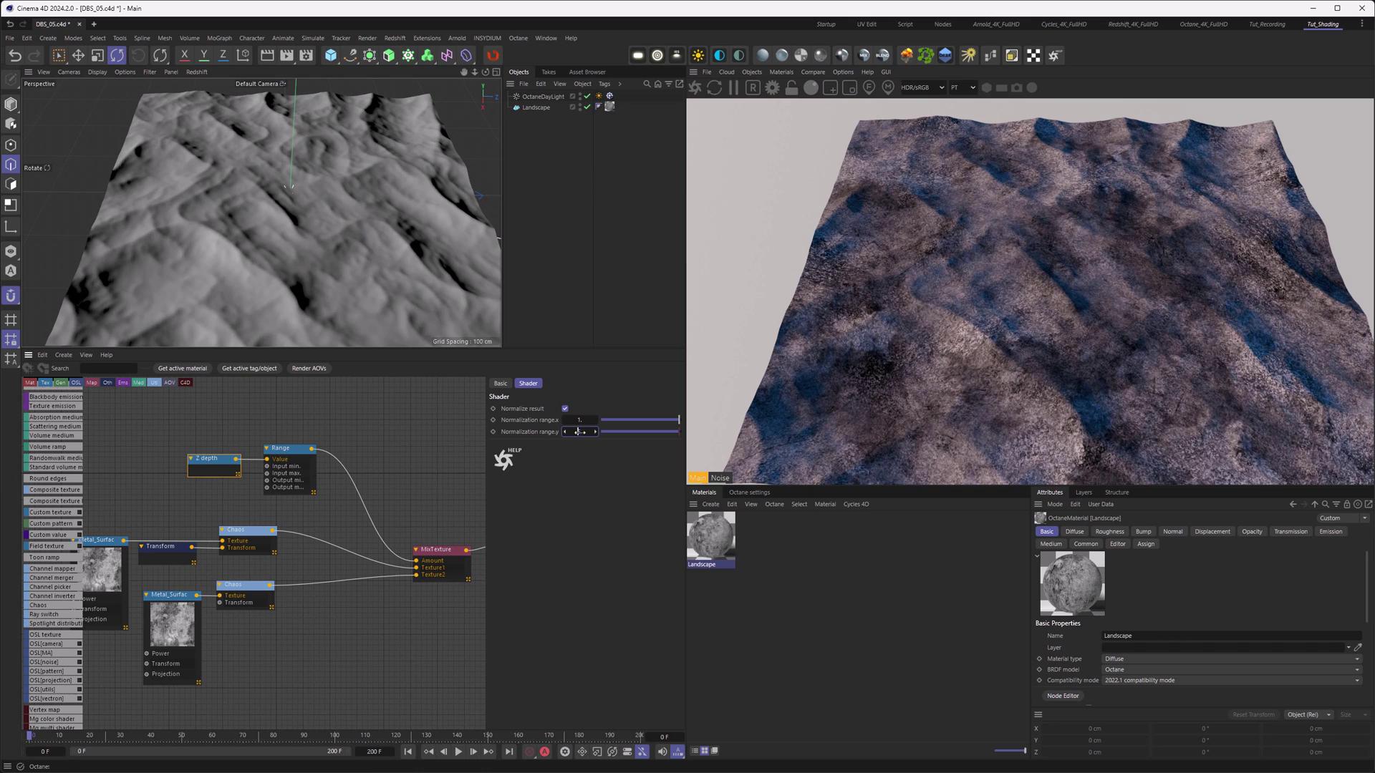
text(5.)
click(580, 421)
text(4)
key(Return)
alt+right_drag(320, 245, 345, 234)
scroll(343, 252, up, 5)
scroll(324, 235, down, 2)
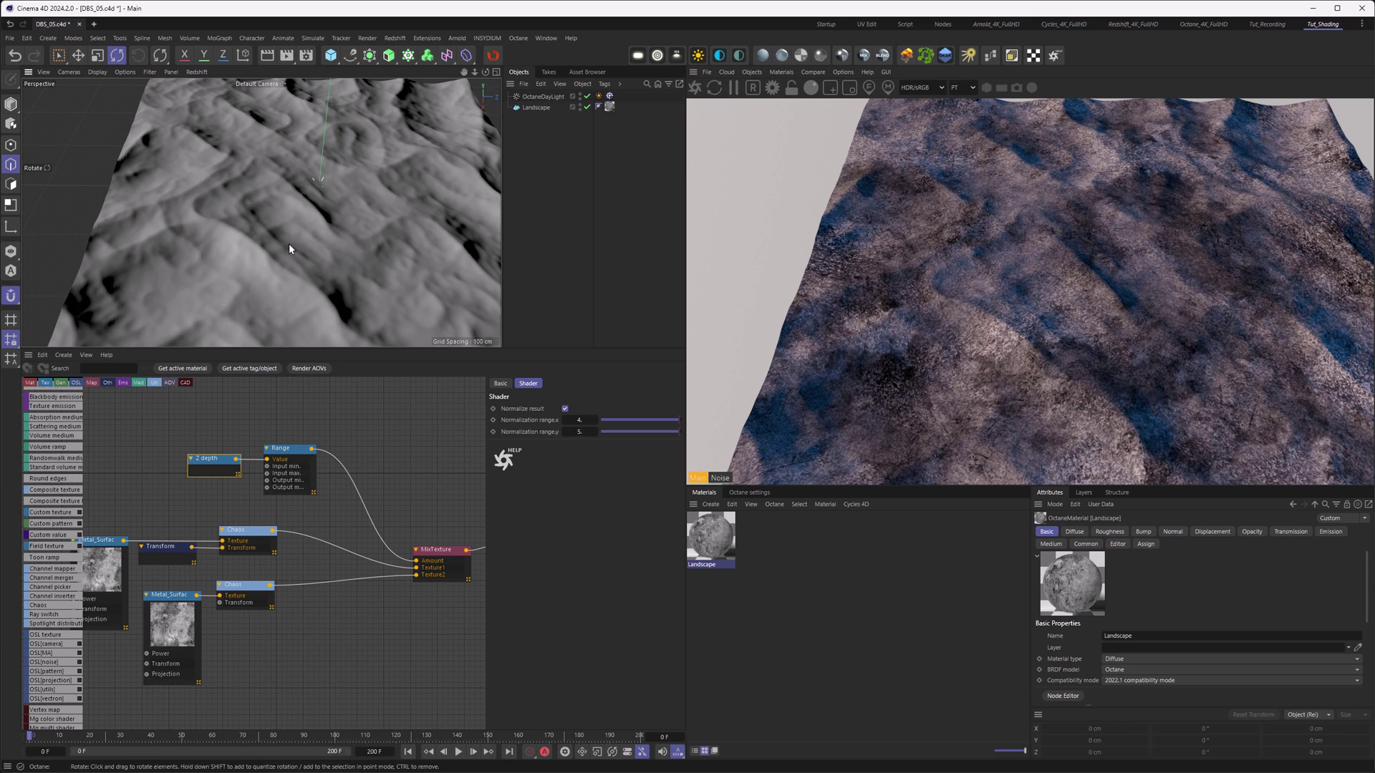
Step: Set the Z depth node's normalization range x to 1 and view the texture blend from closer
click(580, 420)
text(1)
key(Return)
alt+right_drag(295, 234, 380, 245)
alt+right_drag(242, 174, 310, 183)
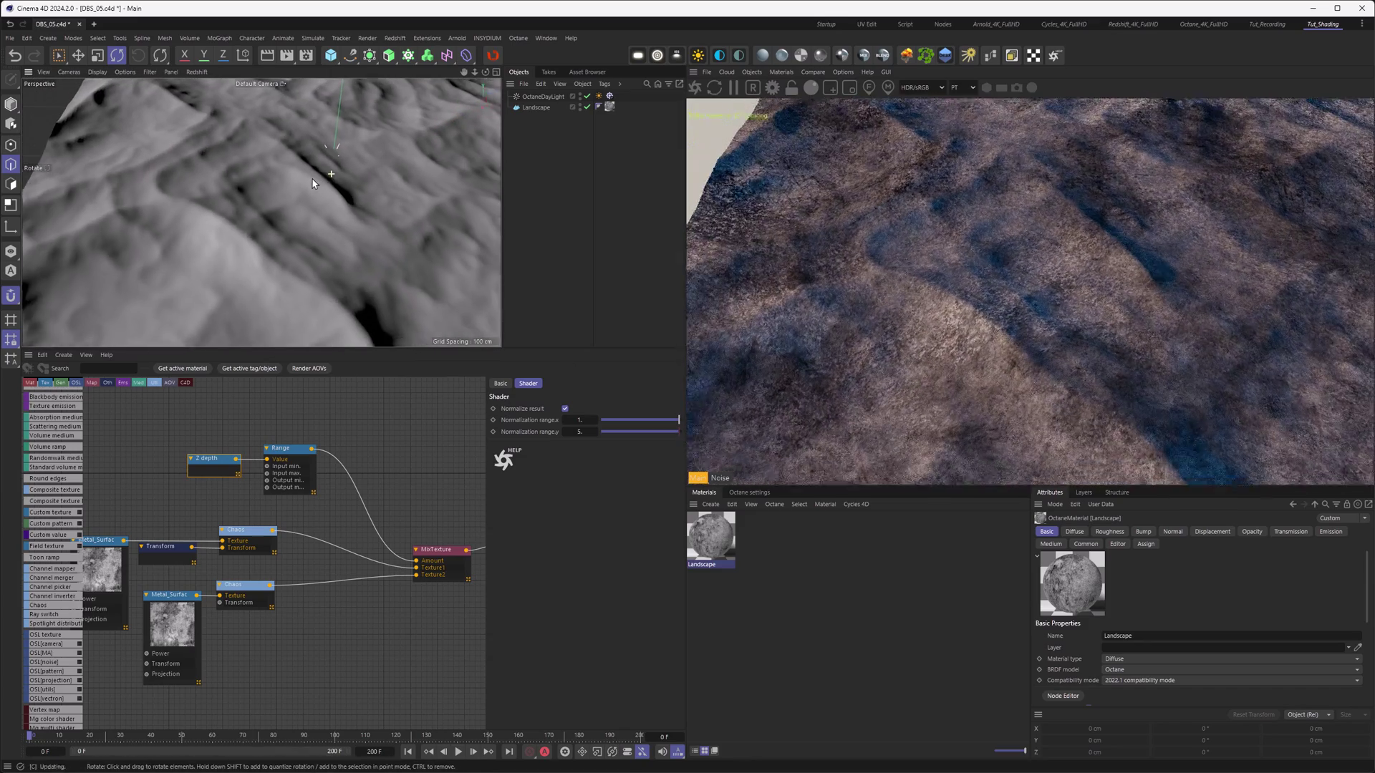
alt+middle_drag(311, 179, 281, 186)
click(580, 420)
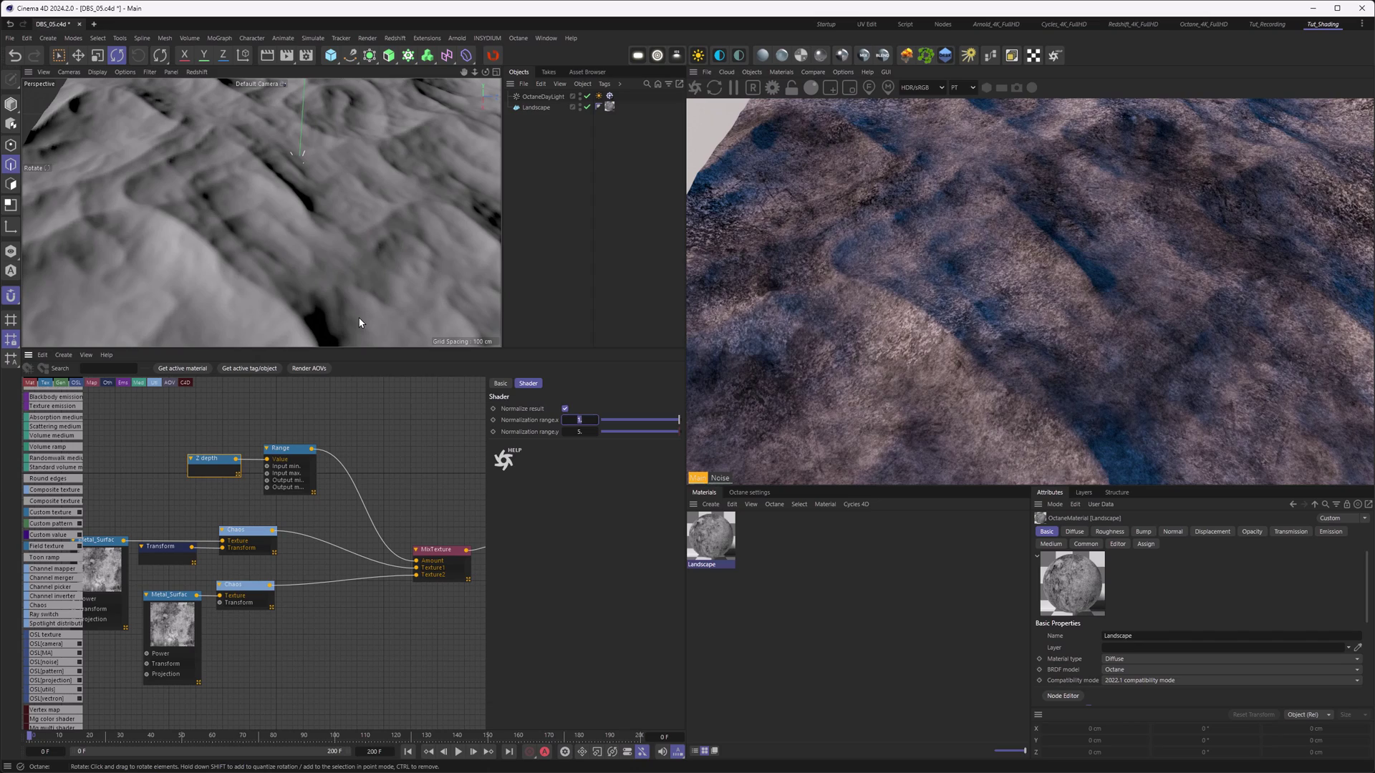
key(Return)
Step: Examine the terrain's distance-based texture blend from far away, close up and different angles
mouse_move(325, 176)
alt+right_down()
mouse_move(307, 176)
mouse_move(319, 177)
alt+right_up()
alt+drag(459, 289, 272, 228)
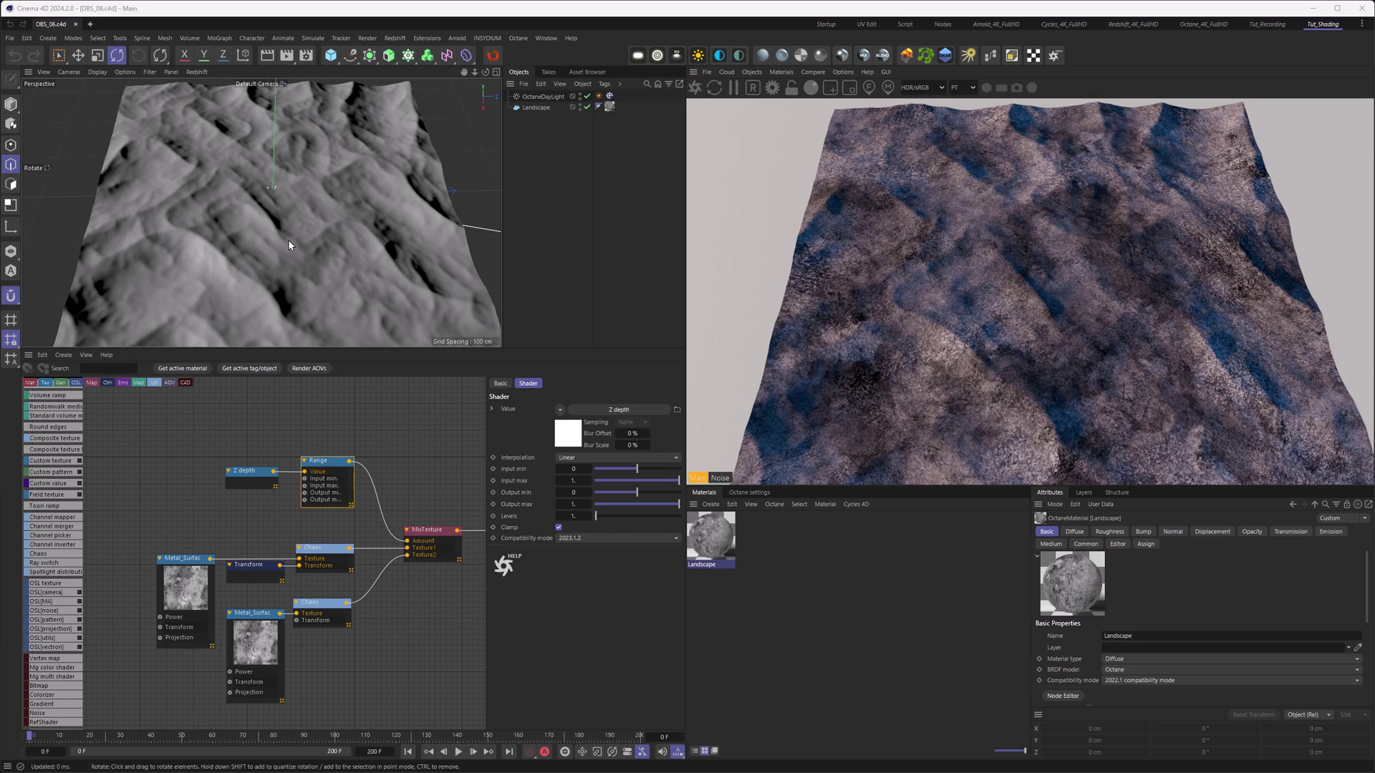
alt+right_drag(162, 209, 256, 216)
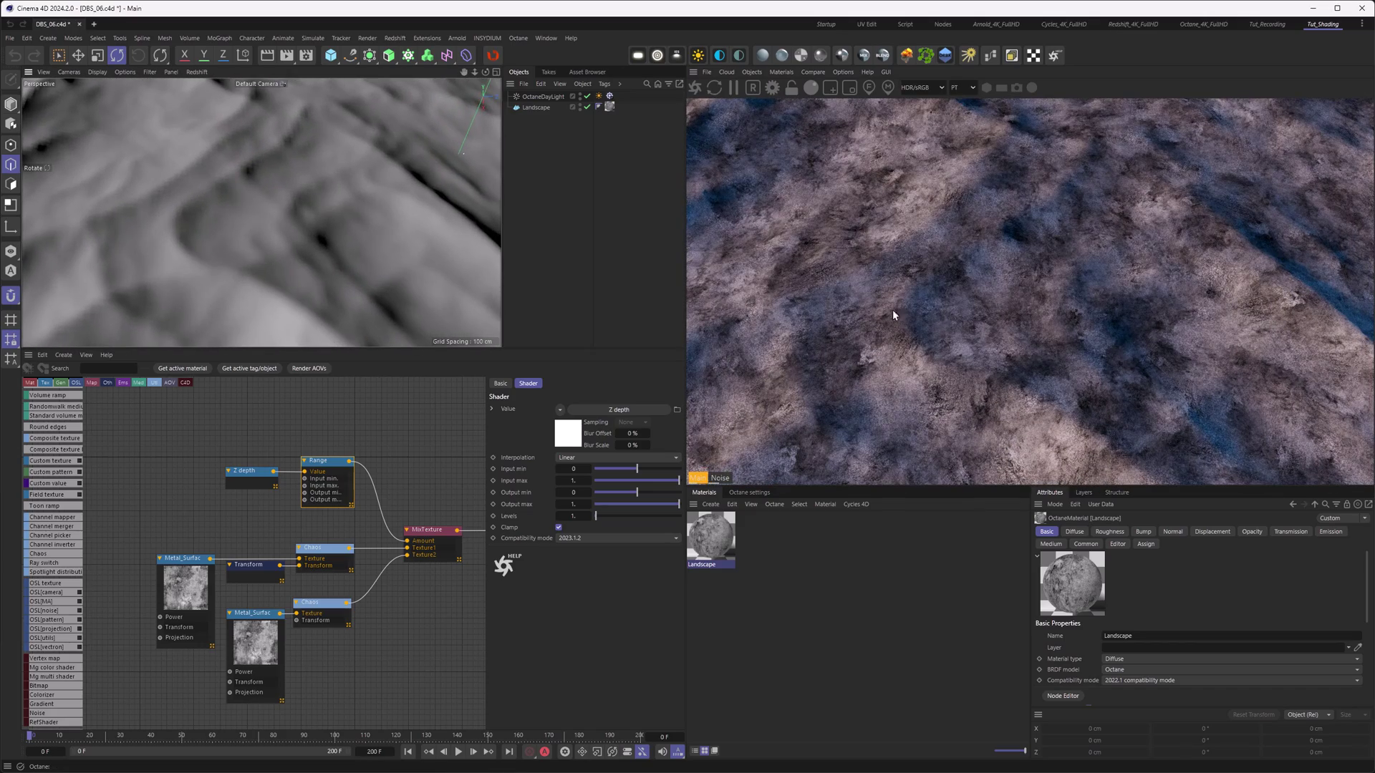
alt+right_drag(246, 207, 145, 218)
alt+drag(261, 213, 250, 245)
alt+right_drag(251, 245, 300, 240)
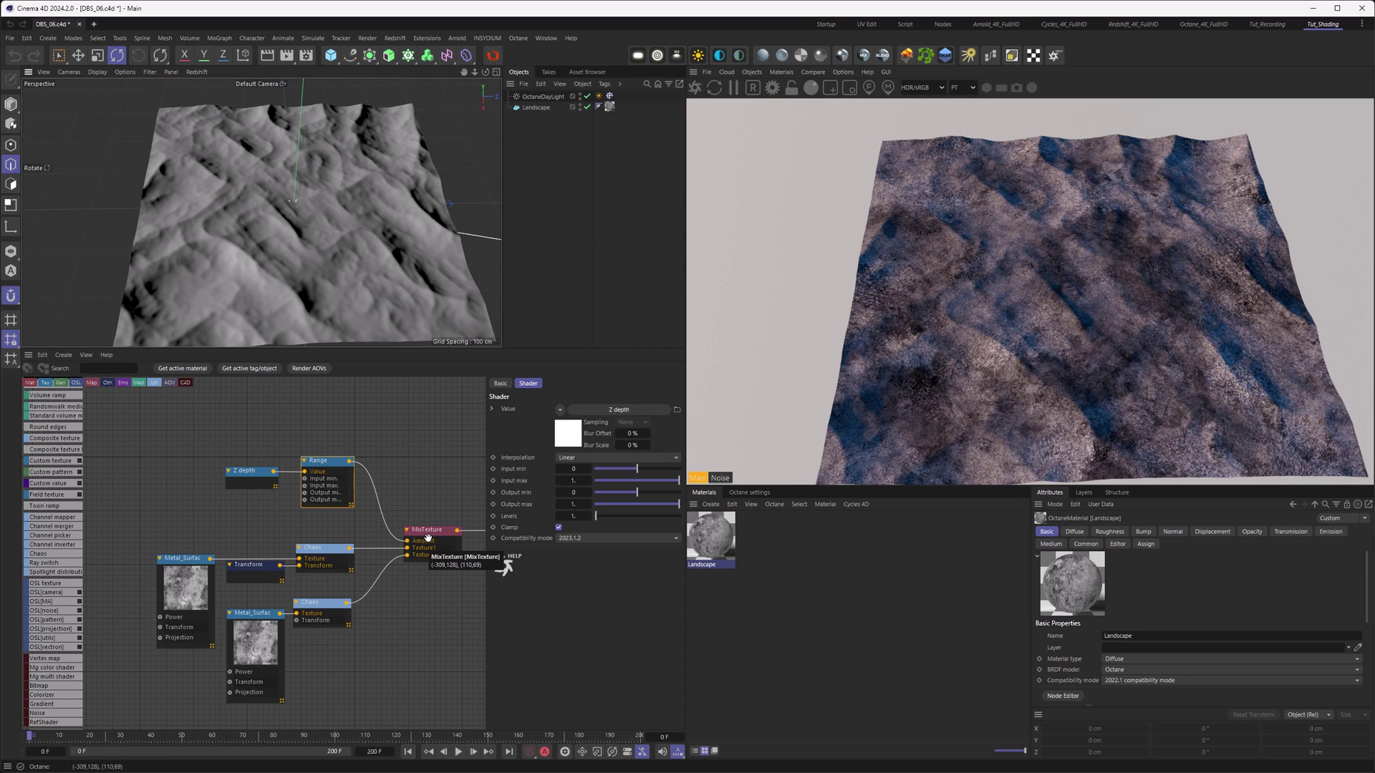
Step: Add a spherical Field texture node and place it above the Range node
click(51, 495)
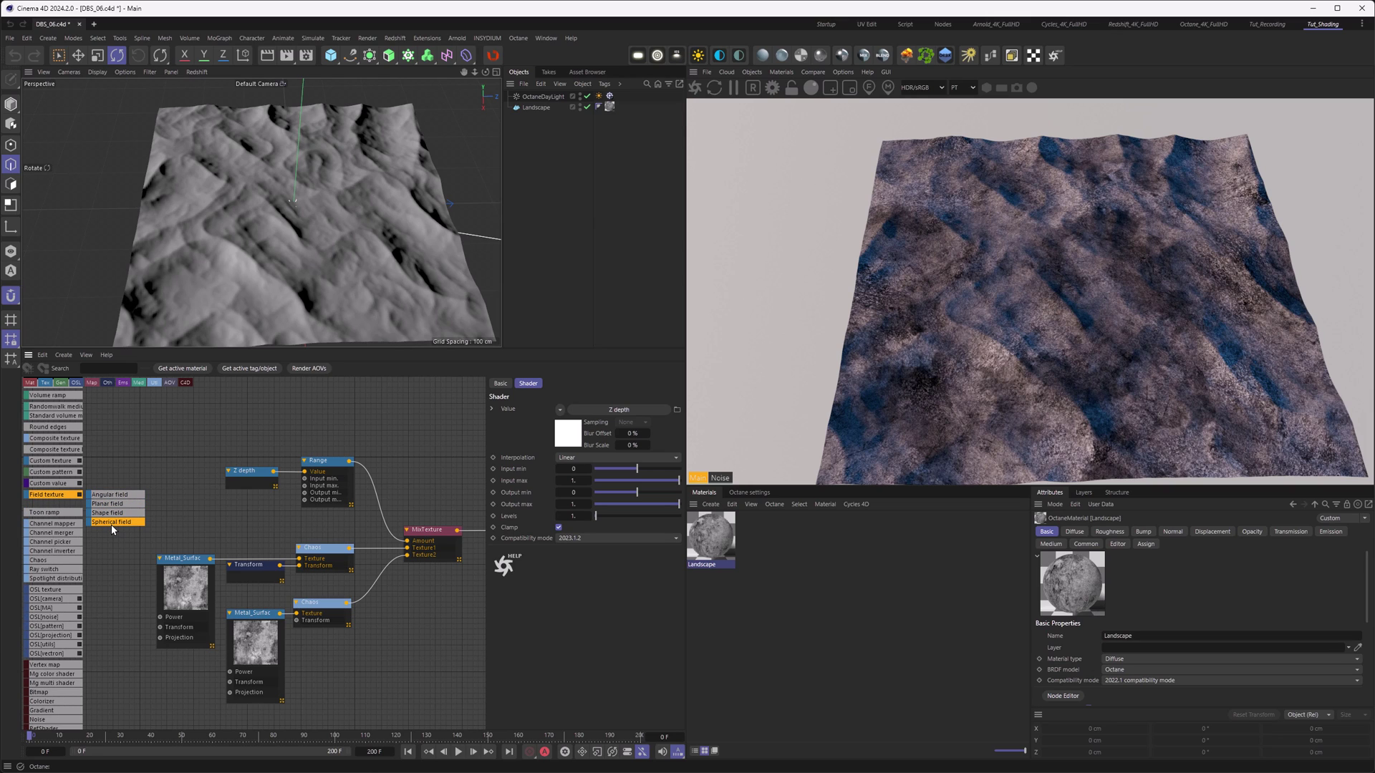
drag(117, 523, 333, 401)
middle_drag(397, 447, 410, 477)
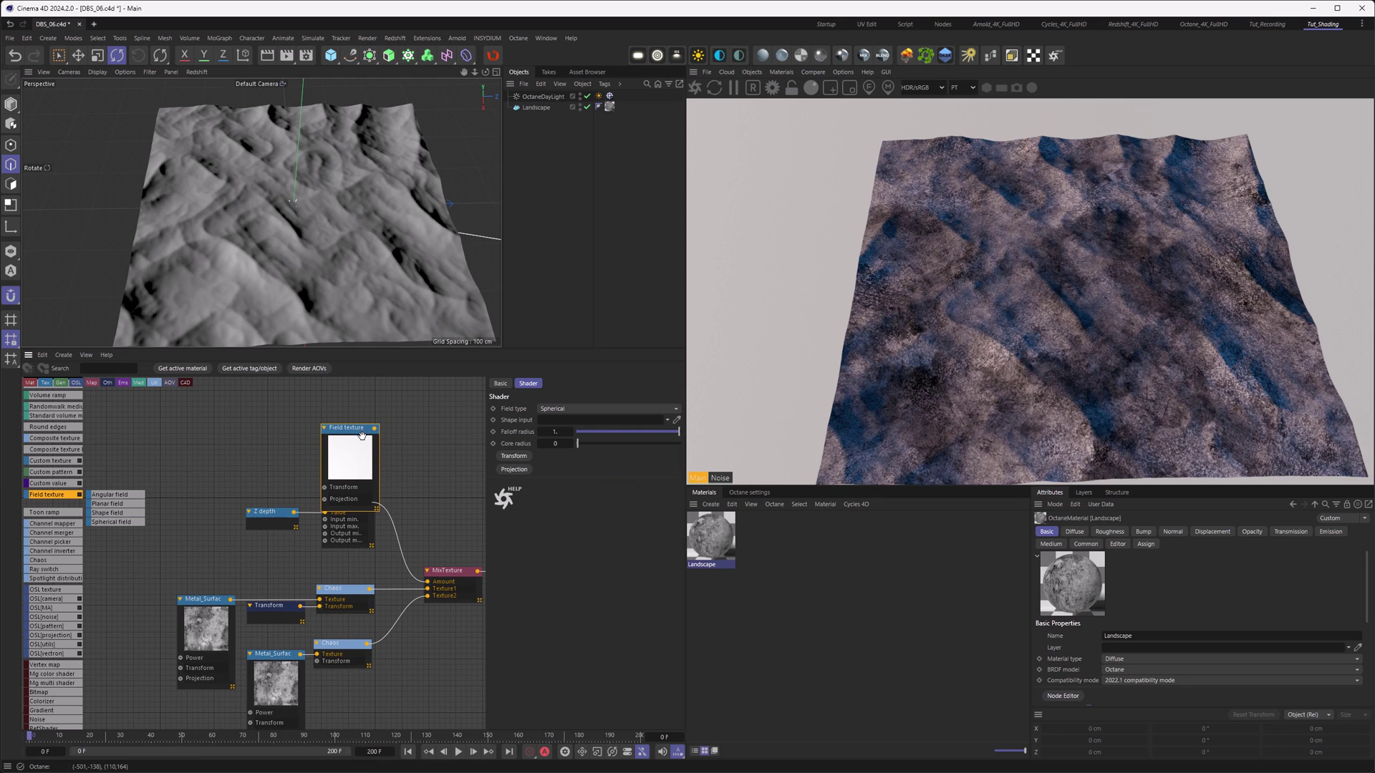
drag(363, 435, 357, 400)
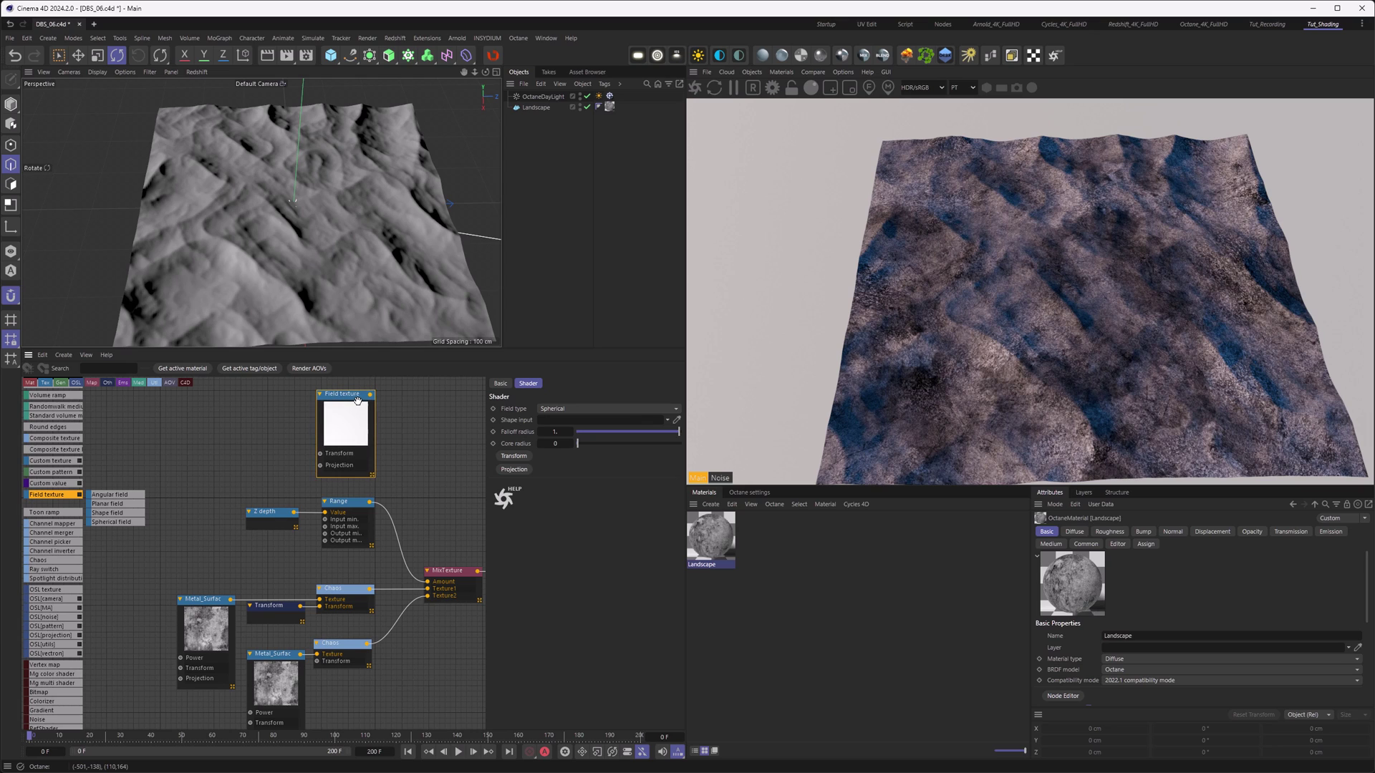
middle_drag(420, 460, 333, 491)
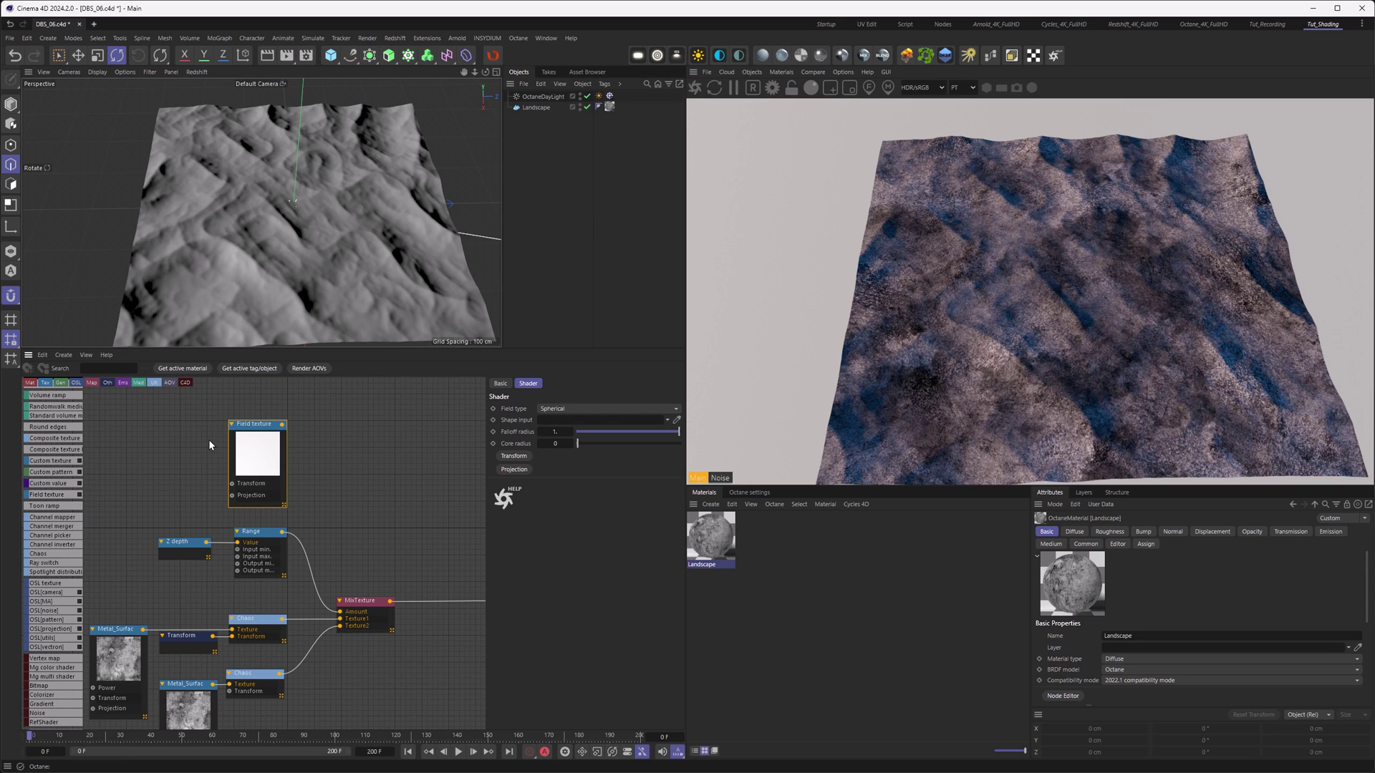
middle_drag(342, 468, 264, 465)
Step: Preview the Field texture directly in the material's Diffuse channel, trying core radius values of 0.9 and 2
drag(200, 421, 423, 596)
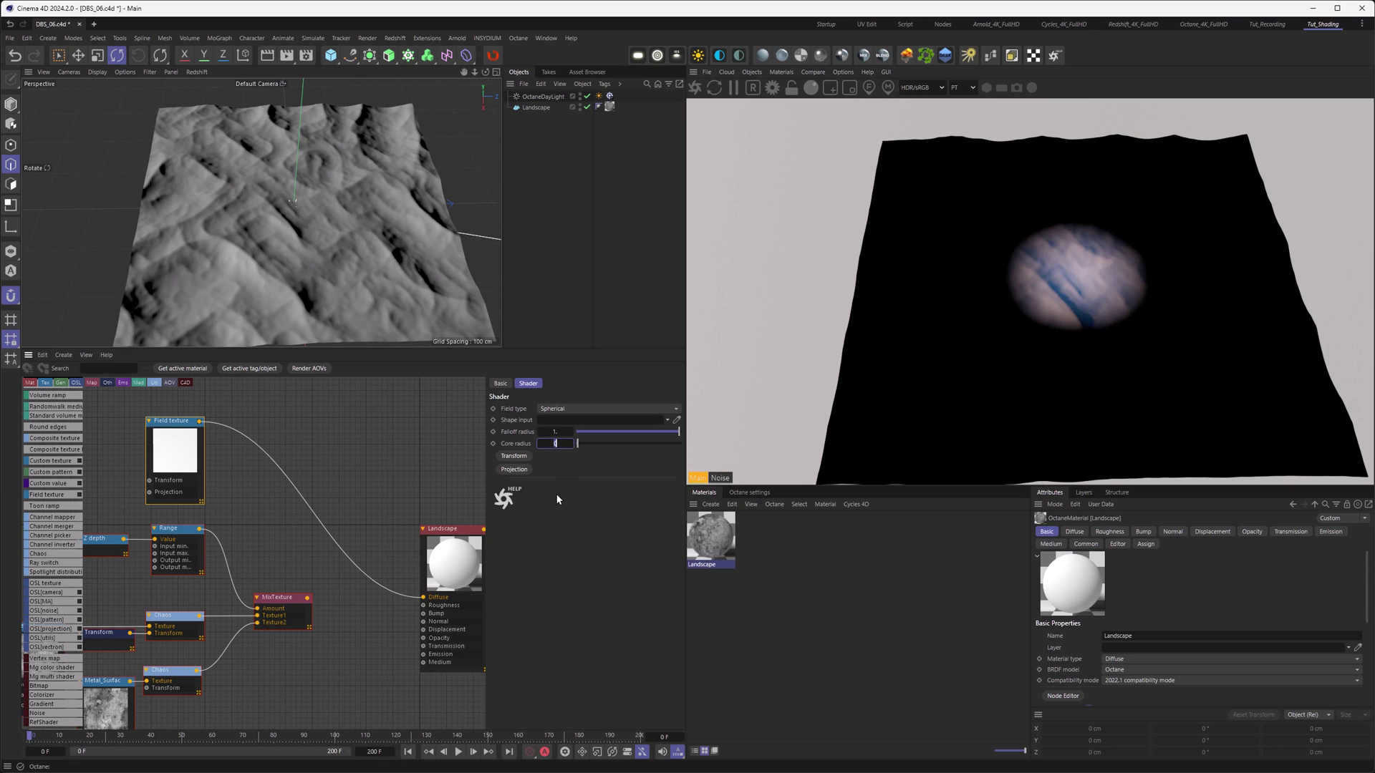
text(0.9)
key(Return)
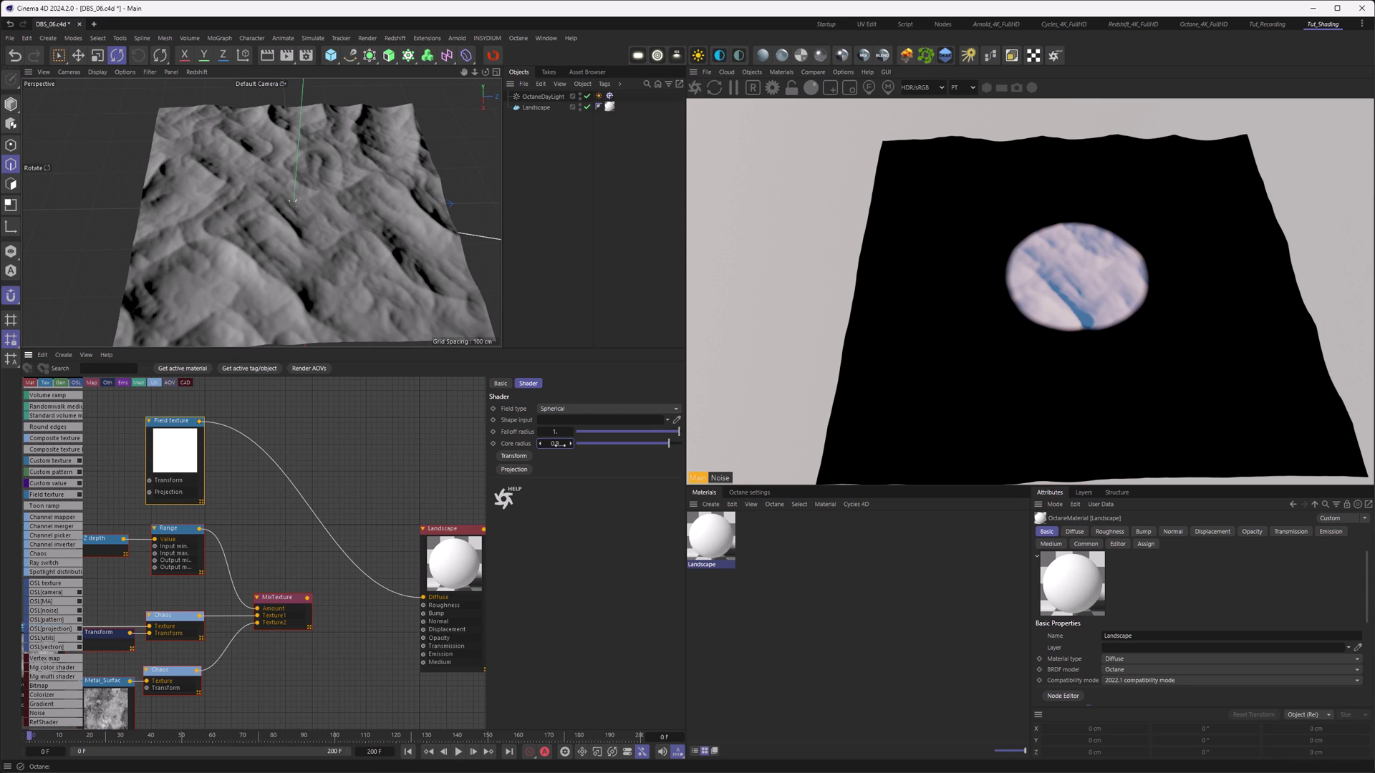
drag(551, 445, 540, 450)
text(2)
key(Return)
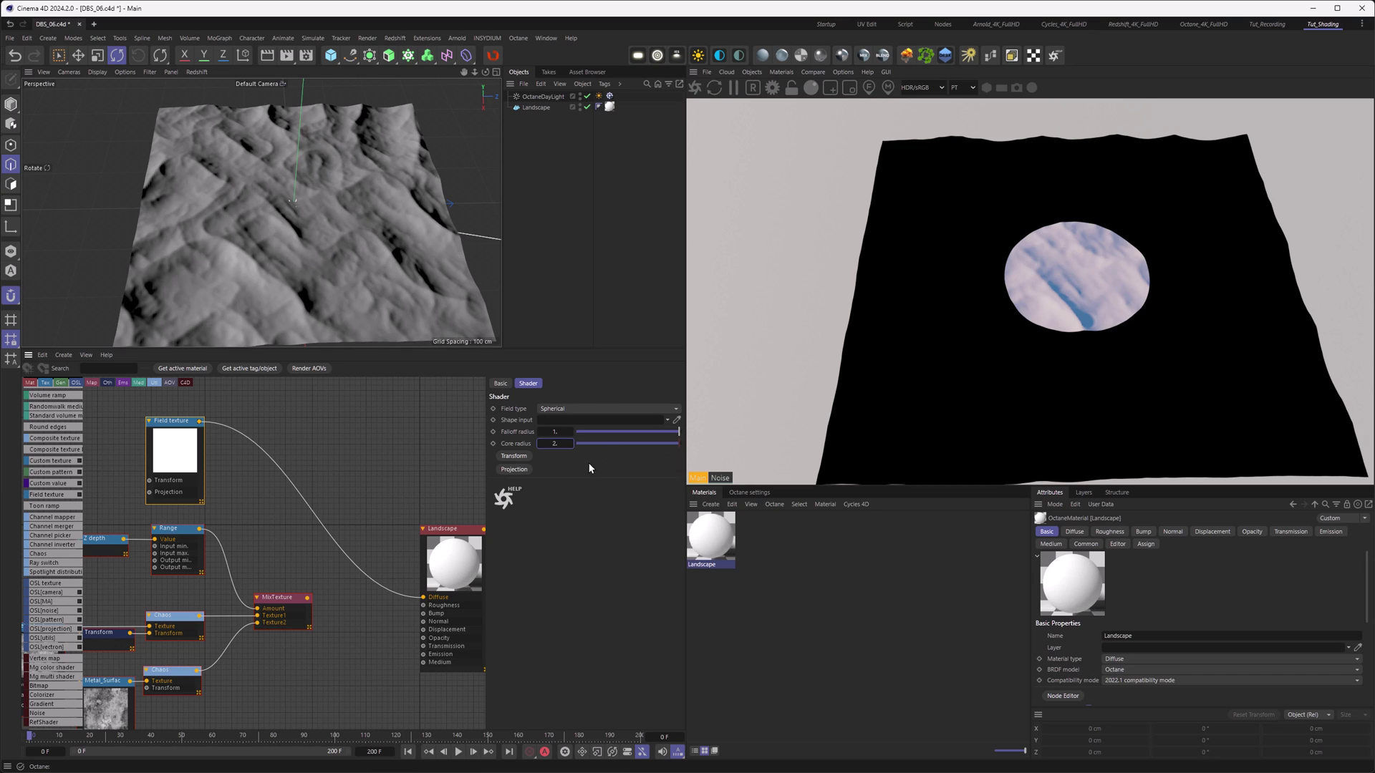
Step: Set the spherical field's falloff radius to 2 and its core radius to 1.5
click(555, 433)
text(2)
key(Return)
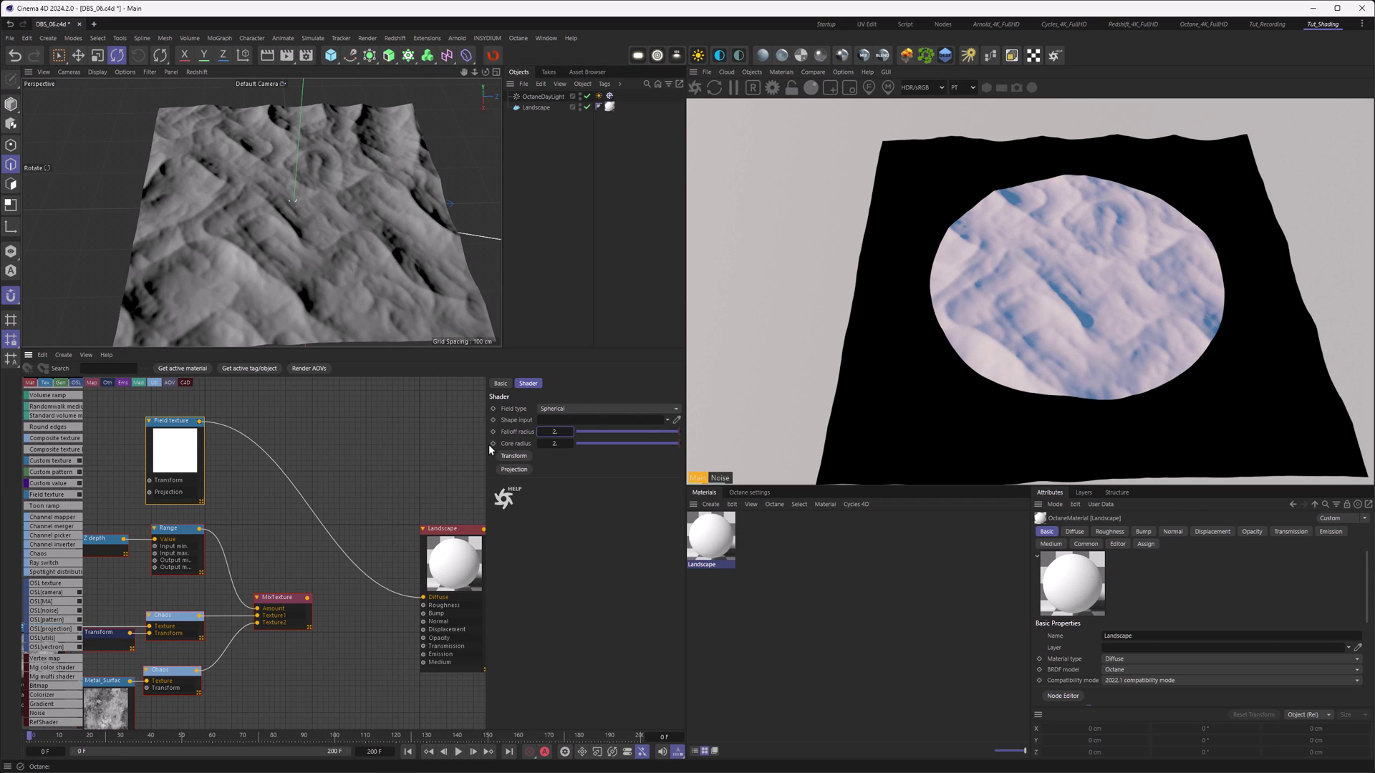
click(556, 432)
click(556, 444)
text(1.5)
key(Return)
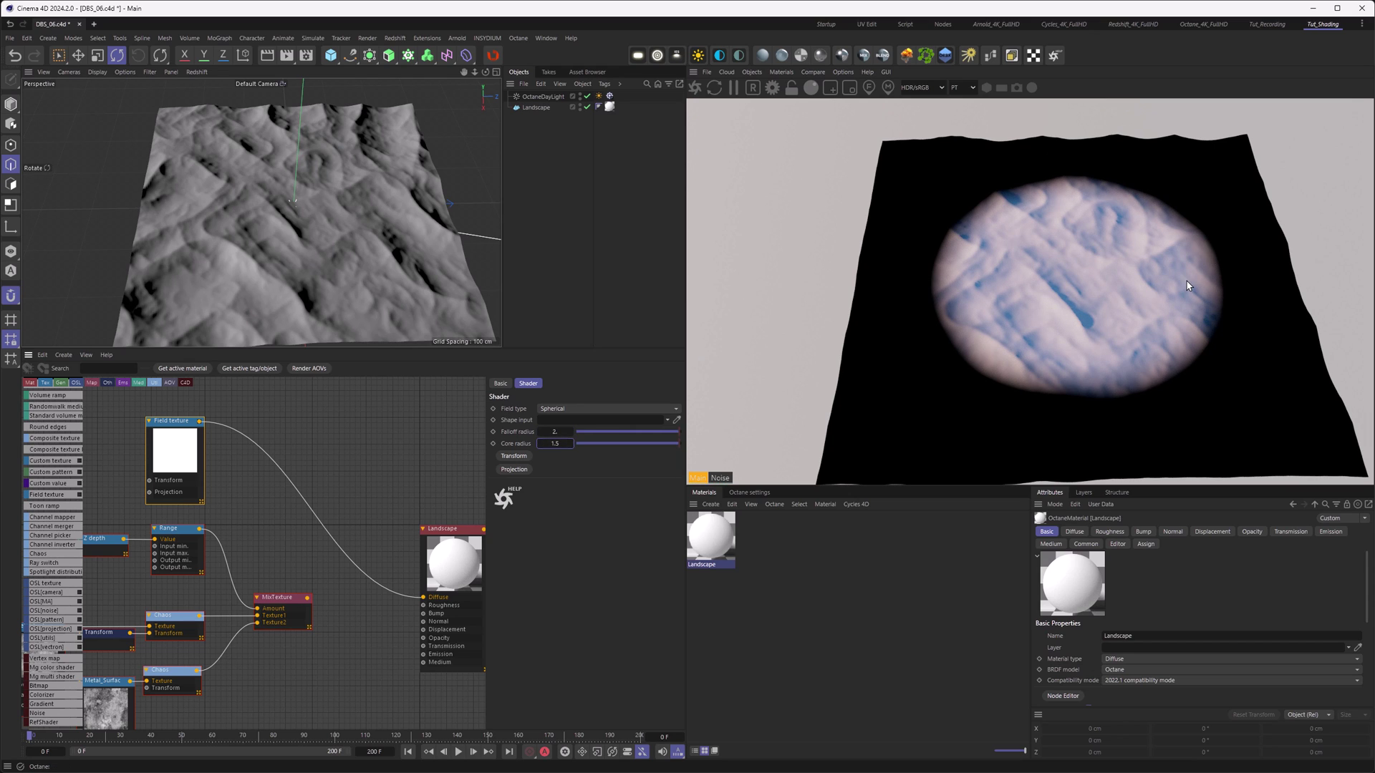
Step: Connect the Field texture to the MixTexture's Amount and the MixTexture back to the material's Diffuse
middle_drag(297, 542, 312, 496)
drag(261, 399, 318, 587)
middle_drag(378, 573, 314, 560)
drag(305, 564, 421, 564)
middle_drag(284, 546, 392, 554)
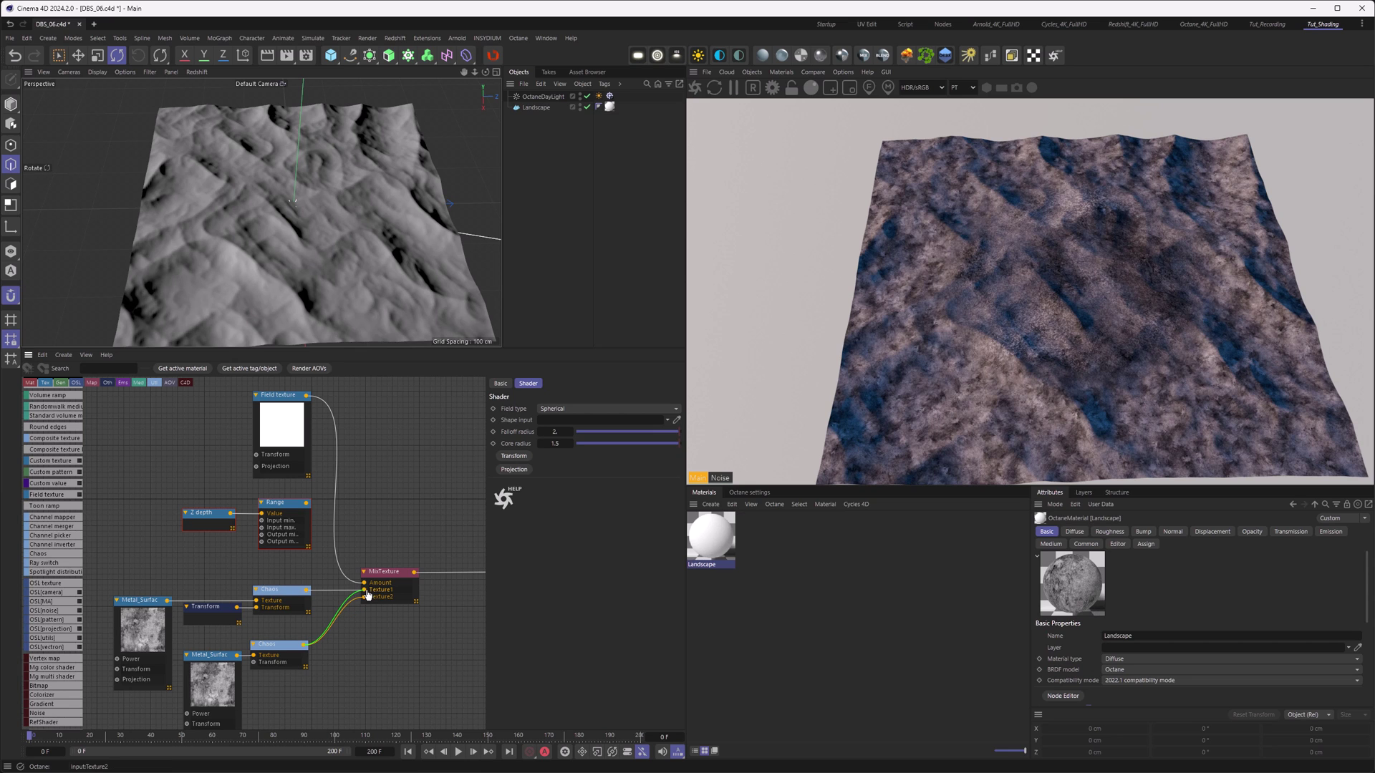
Step: Swap the two Chaos textures on the MixTexture so the lower one feeds Texture1 and the upper one Texture2
drag(367, 593, 365, 590)
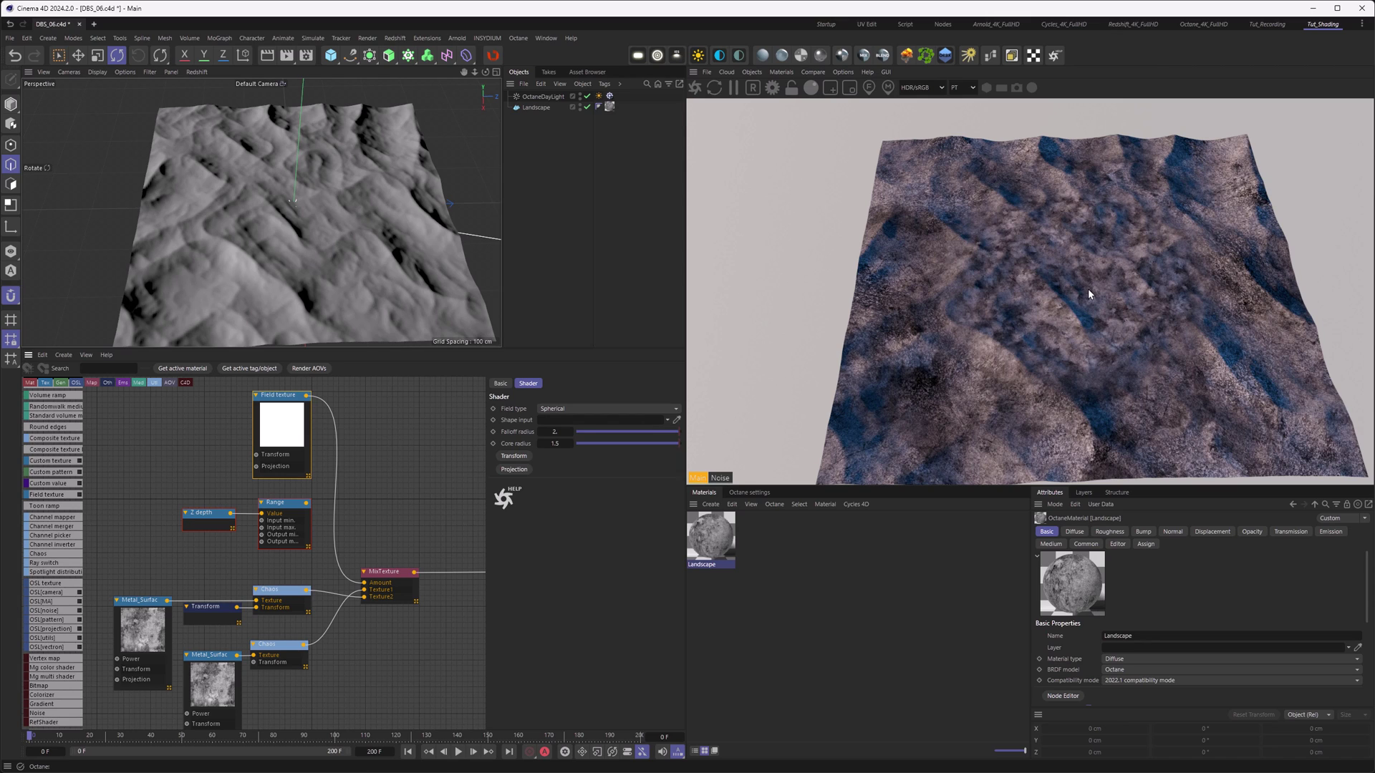
mouse_move(410, 523)
middle_down()
mouse_move(346, 539)
mouse_move(398, 538)
middle_up()
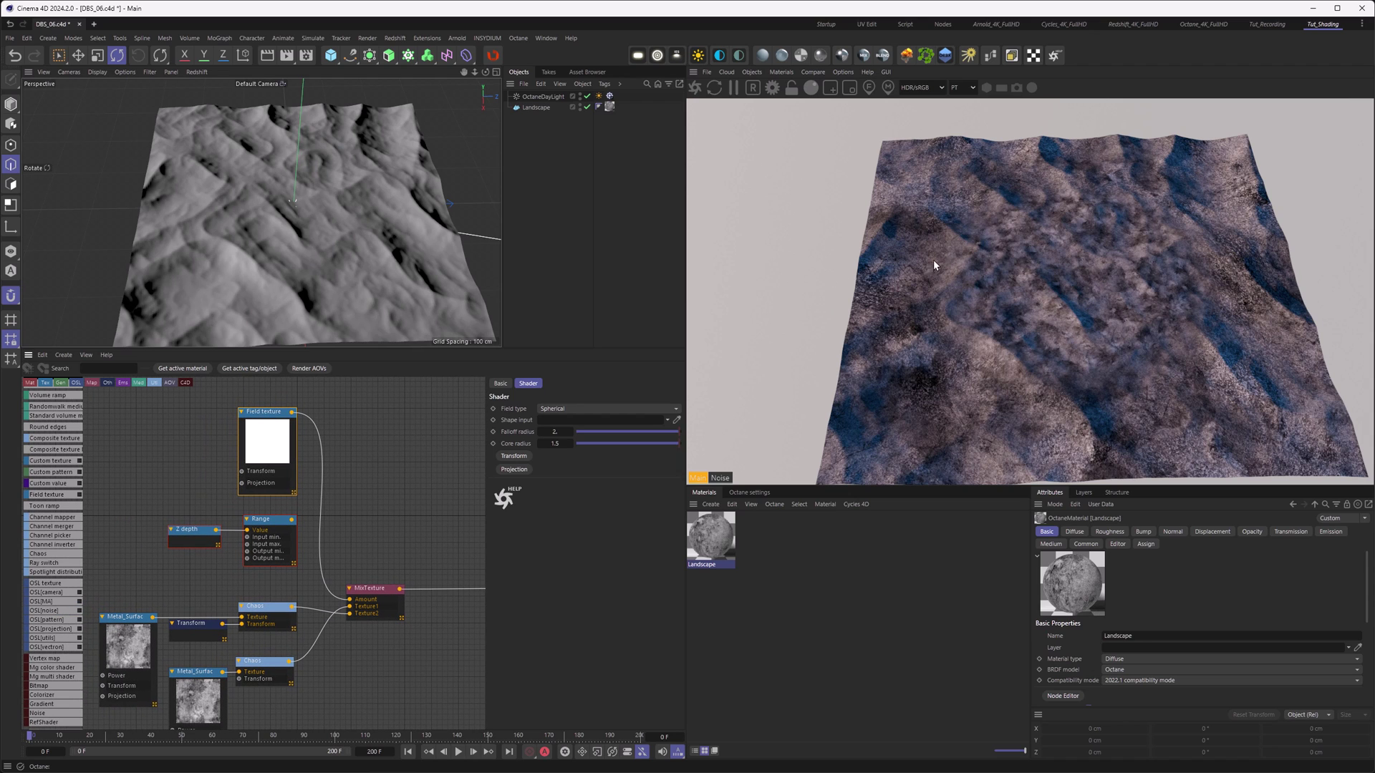
middle_drag(332, 500, 380, 492)
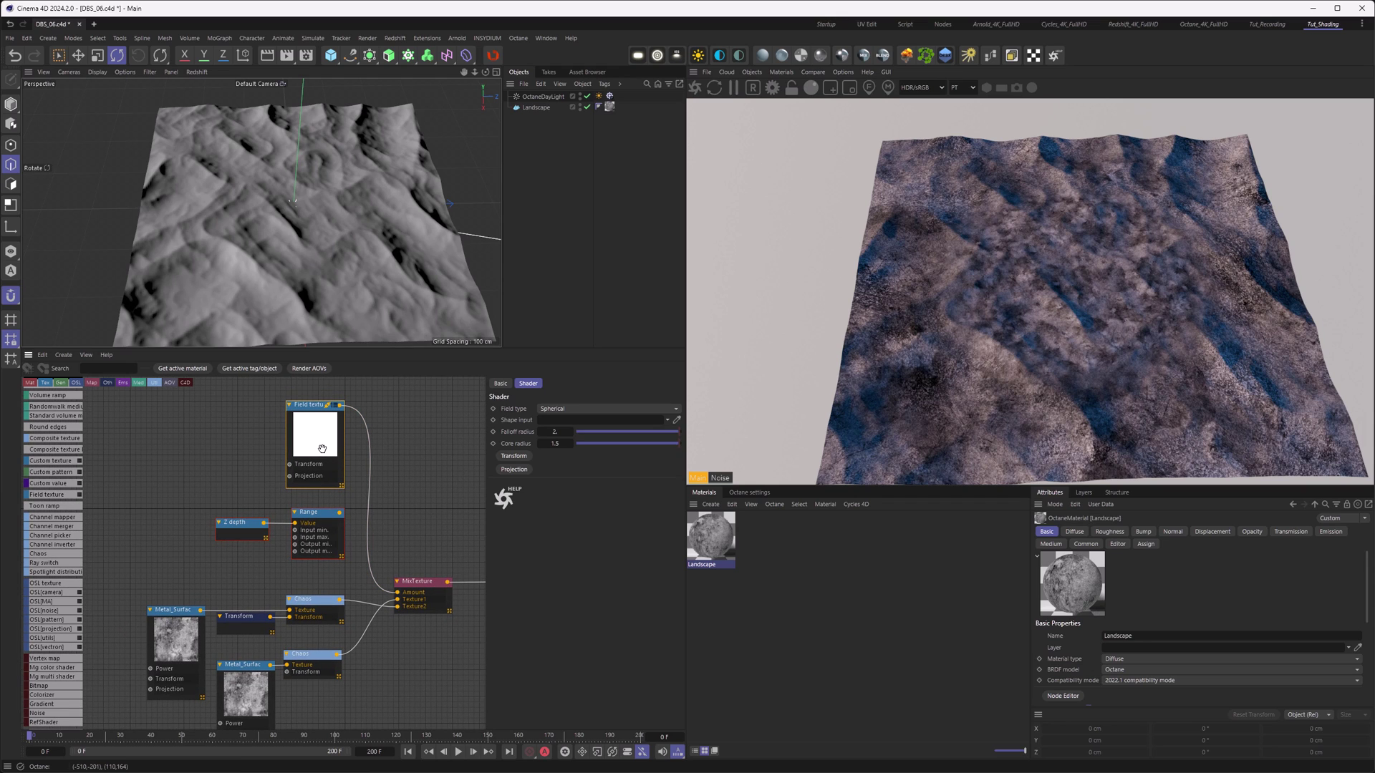
Step: Add a Texture Projection node to the Field texture's Projection input and set it to XYZ to UVW
click(514, 469)
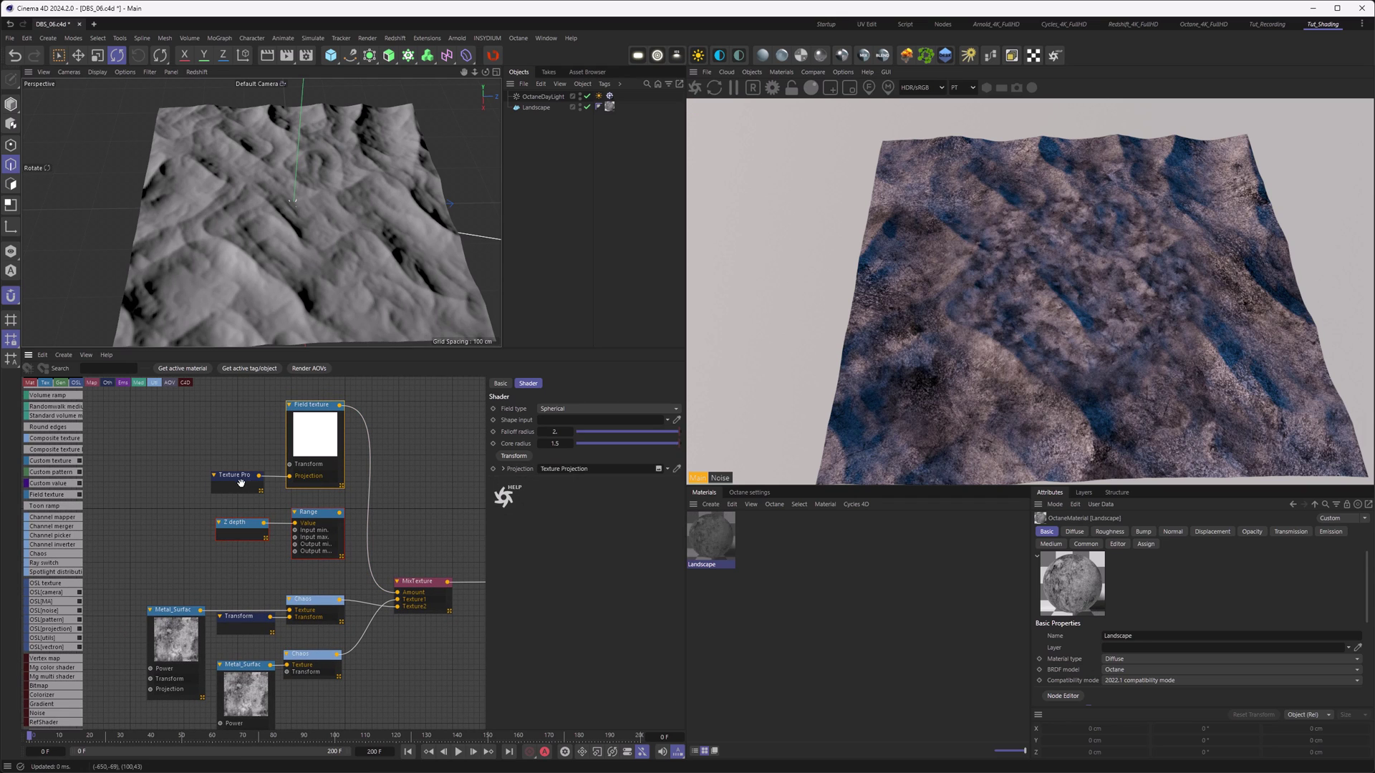
click(565, 409)
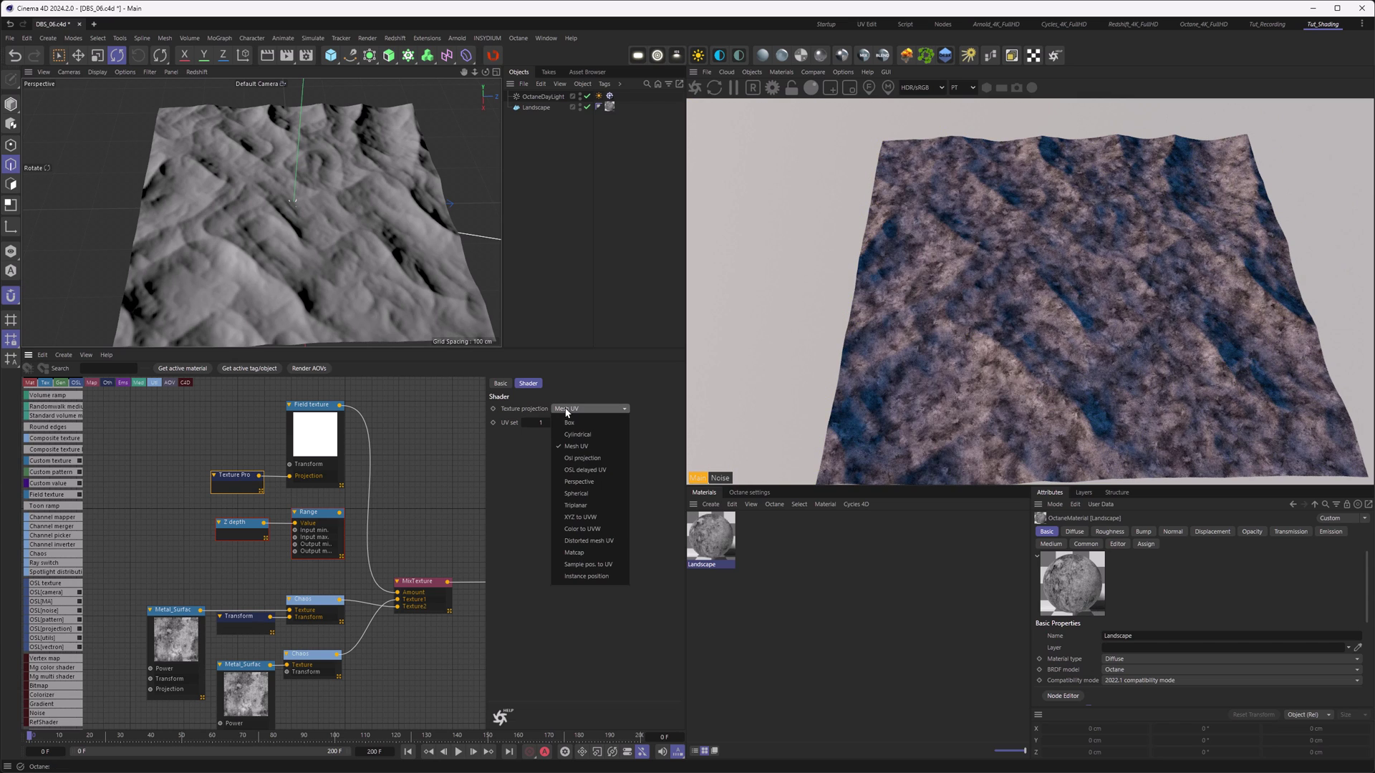
click(579, 517)
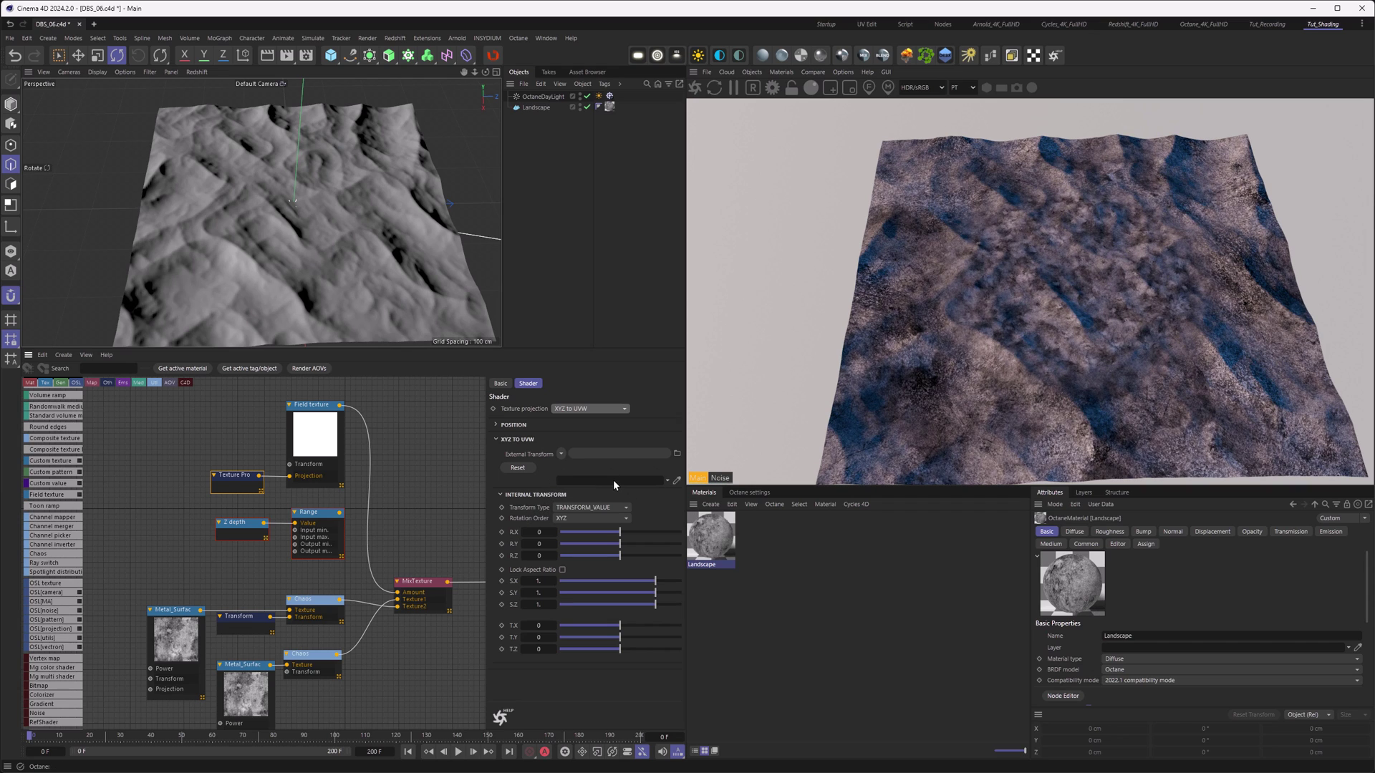
Step: Create a Null object and link it as the transform object of the XYZ to UVW projection
click(48, 38)
click(56, 59)
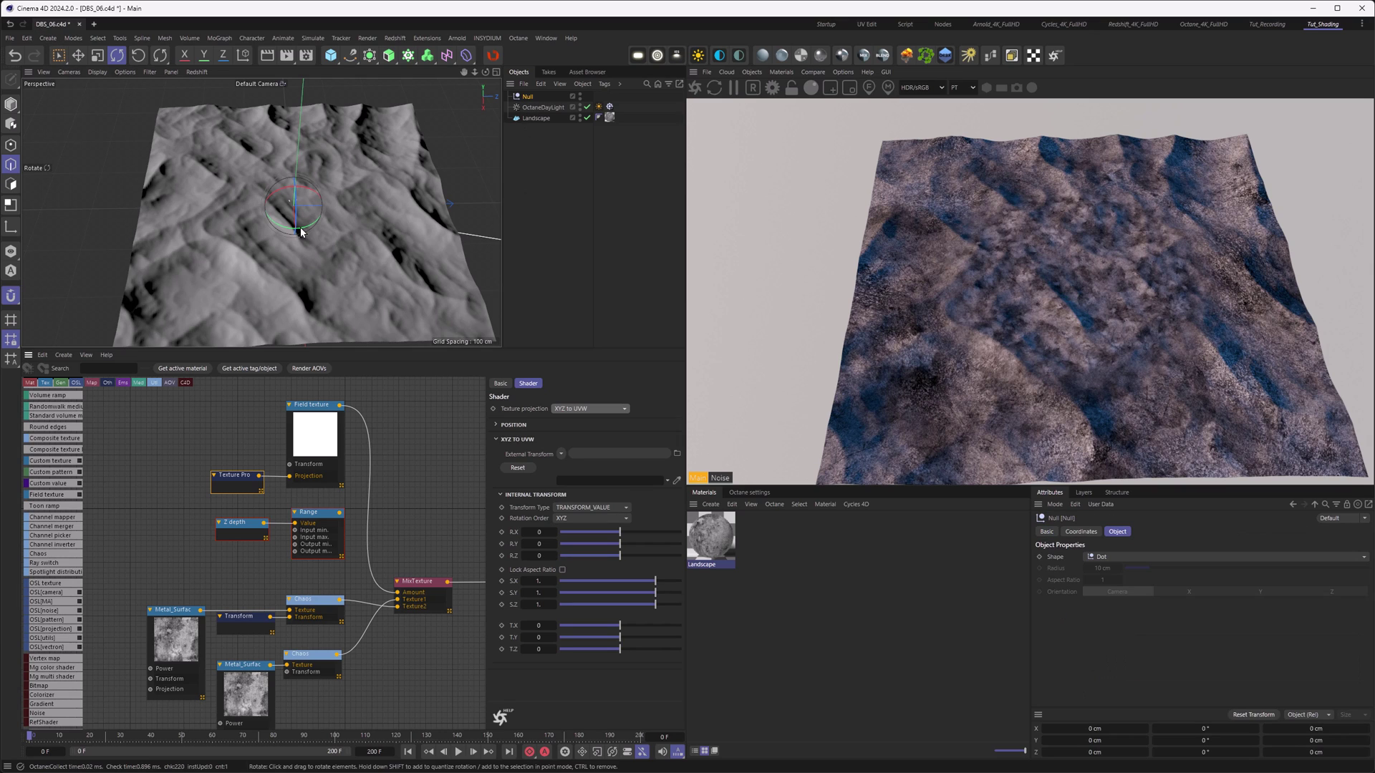
click(81, 57)
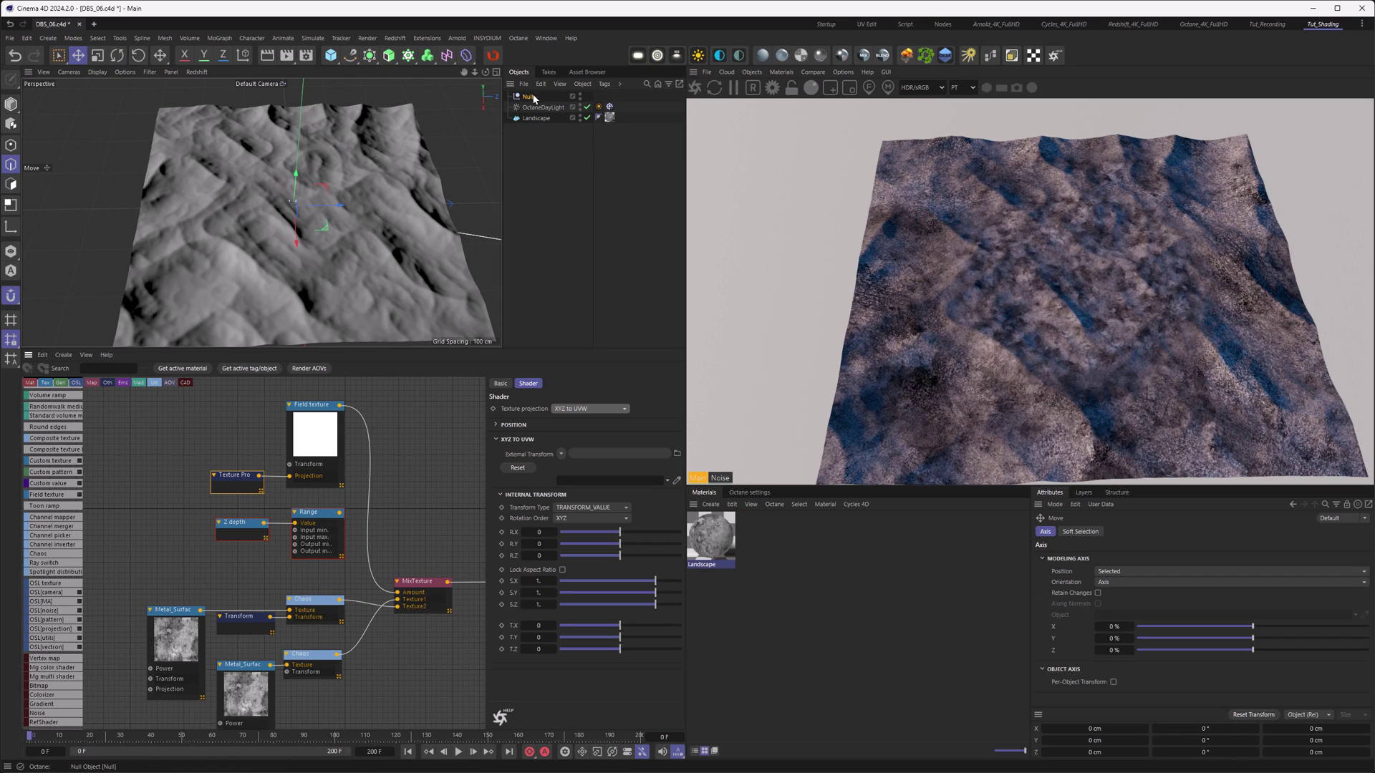
drag(564, 434, 567, 479)
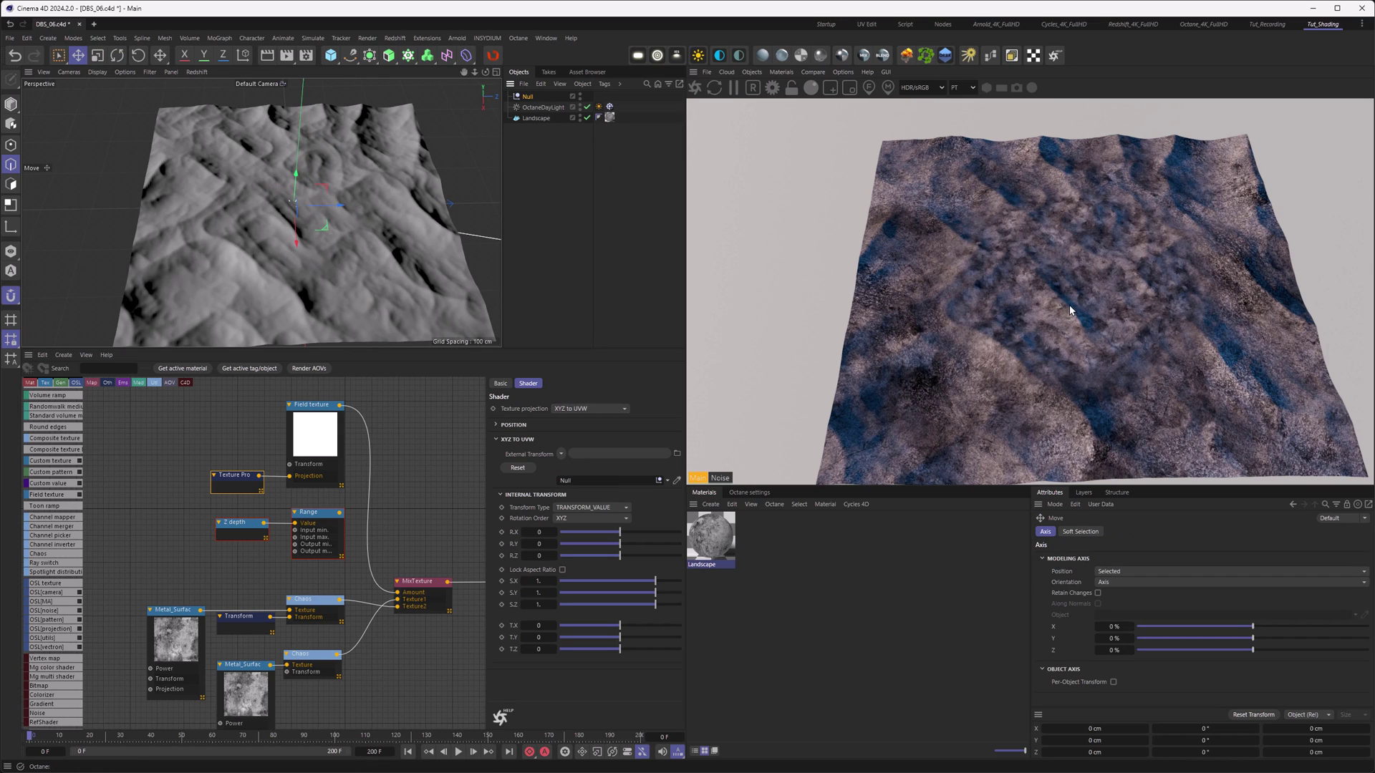
Step: Move the Null across the terrain to its left side to shift the spherical mask
click(534, 118)
click(529, 100)
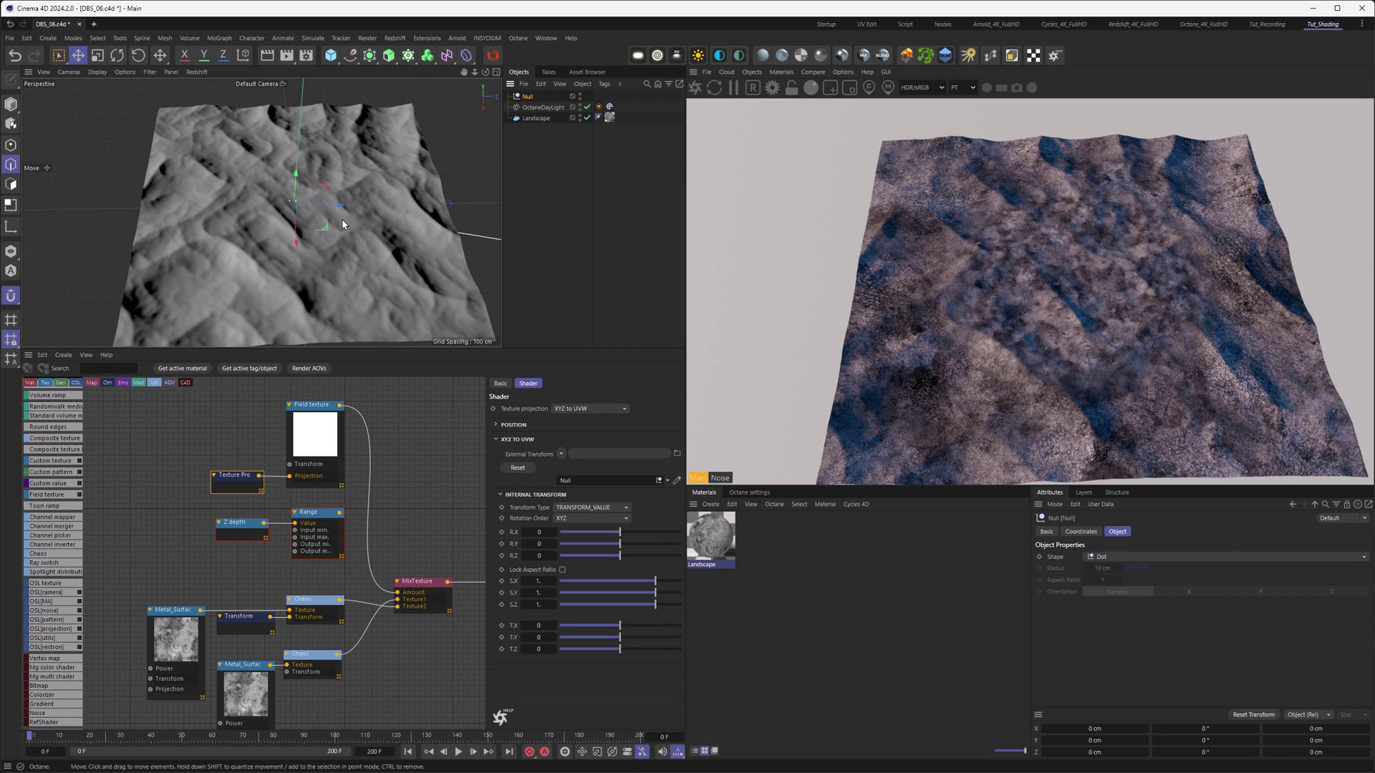
drag(341, 208, 190, 245)
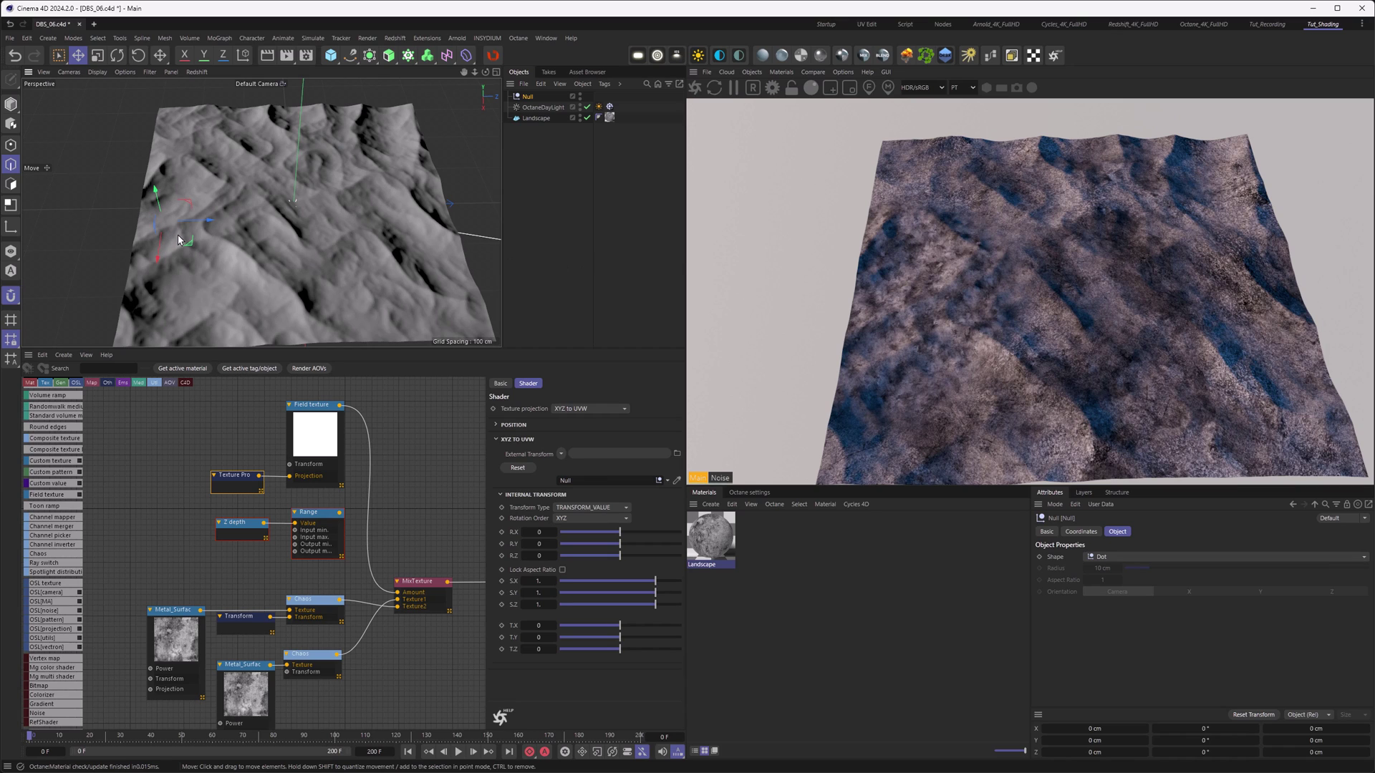
mouse_move(177, 235)
alt+right_down()
mouse_move(338, 226)
mouse_move(208, 224)
mouse_move(279, 225)
mouse_move(157, 232)
mouse_move(148, 246)
mouse_move(188, 239)
alt+right_up()
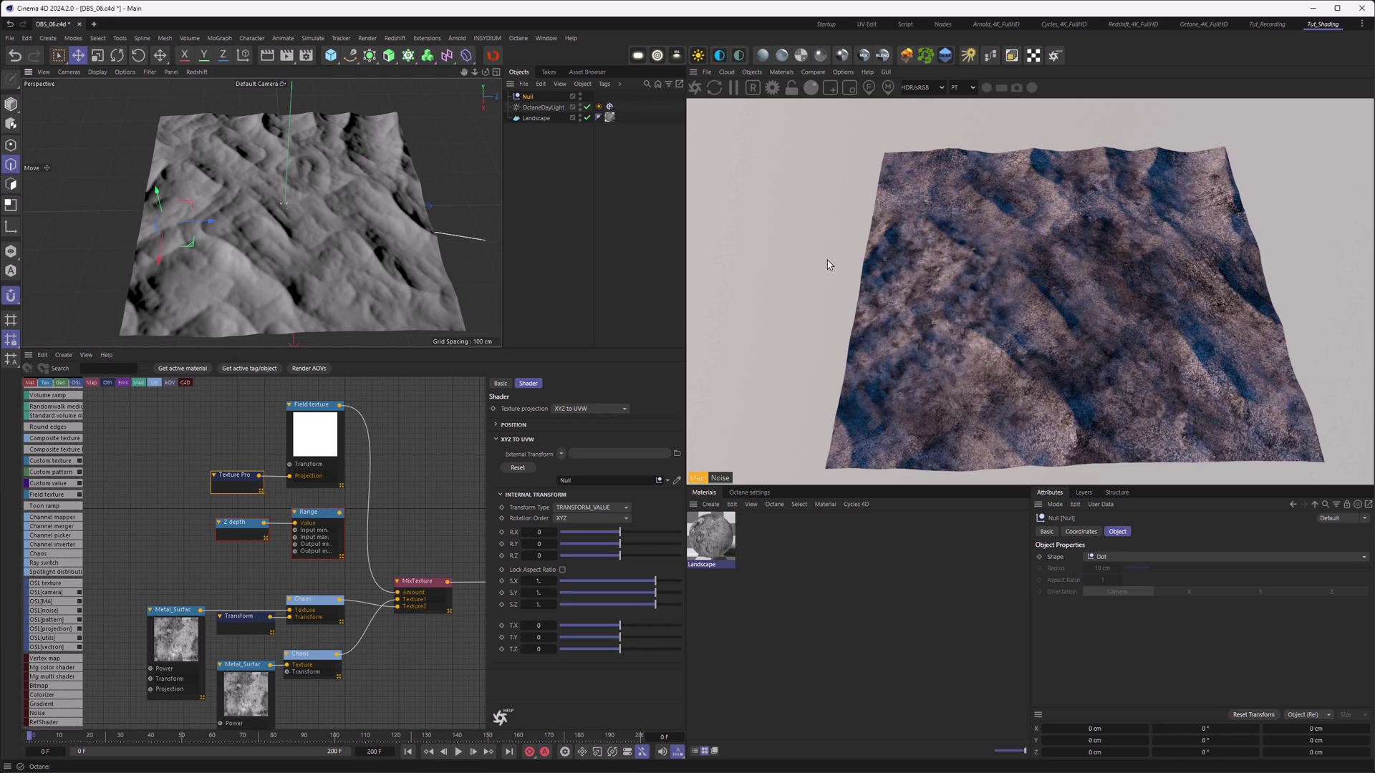
Step: Try moving the Landscape object away from the Null to test the mask, and undo the move
click(535, 117)
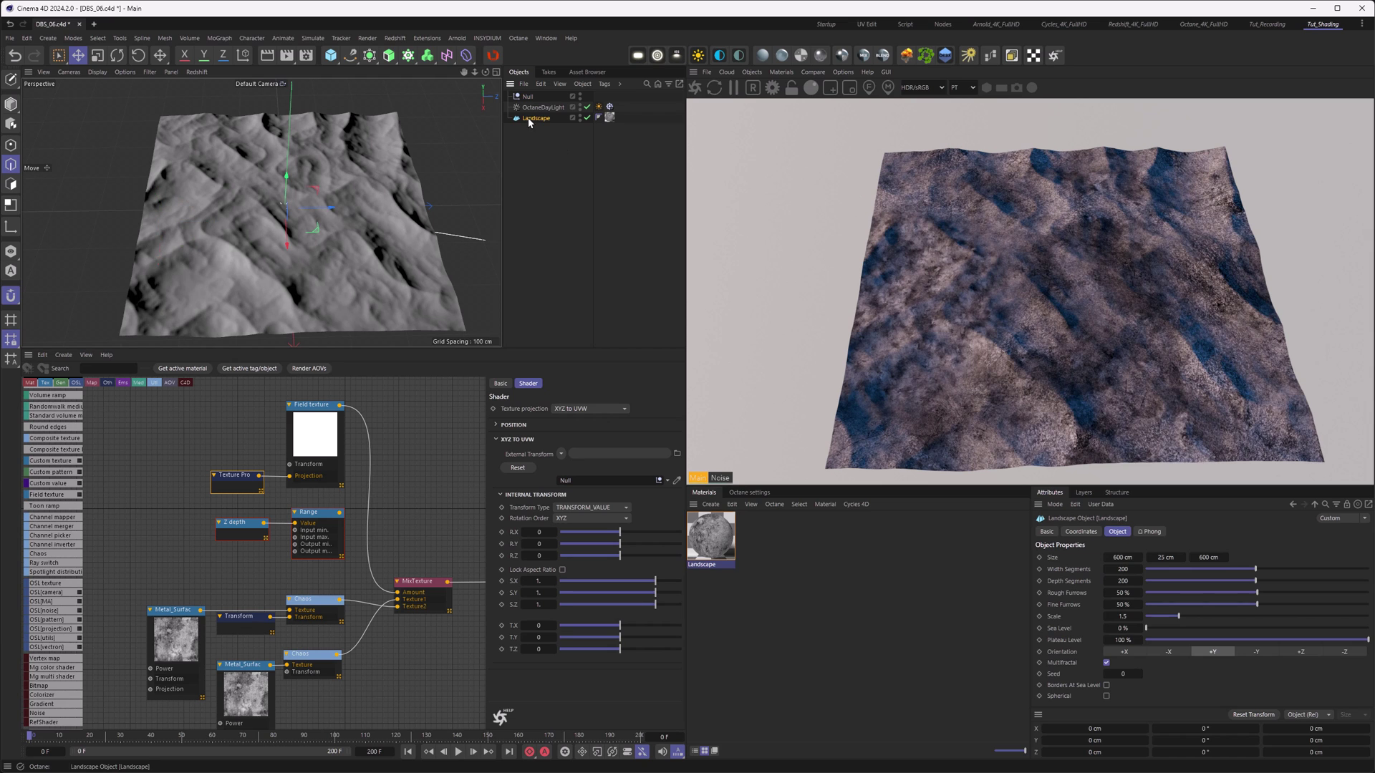
drag(328, 209, 386, 219)
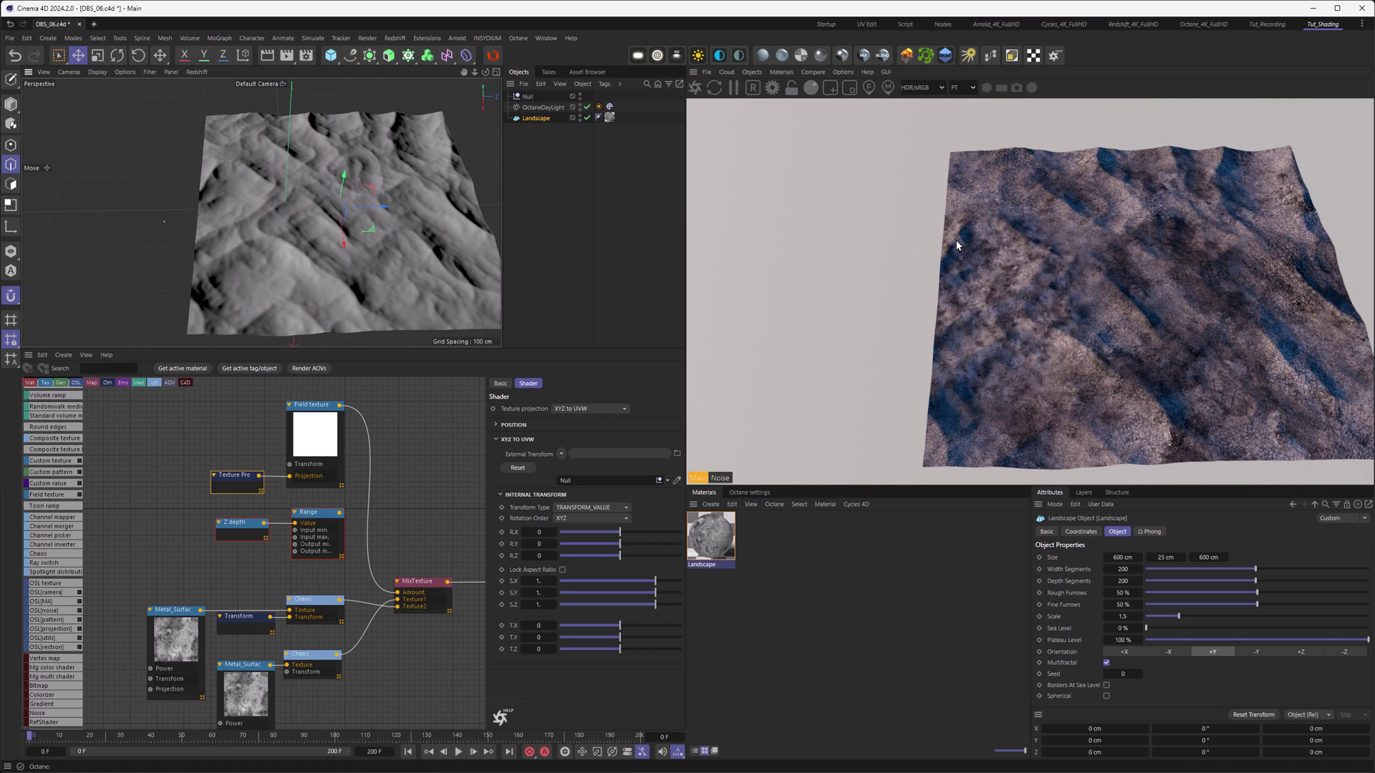
key(ctrl+z)
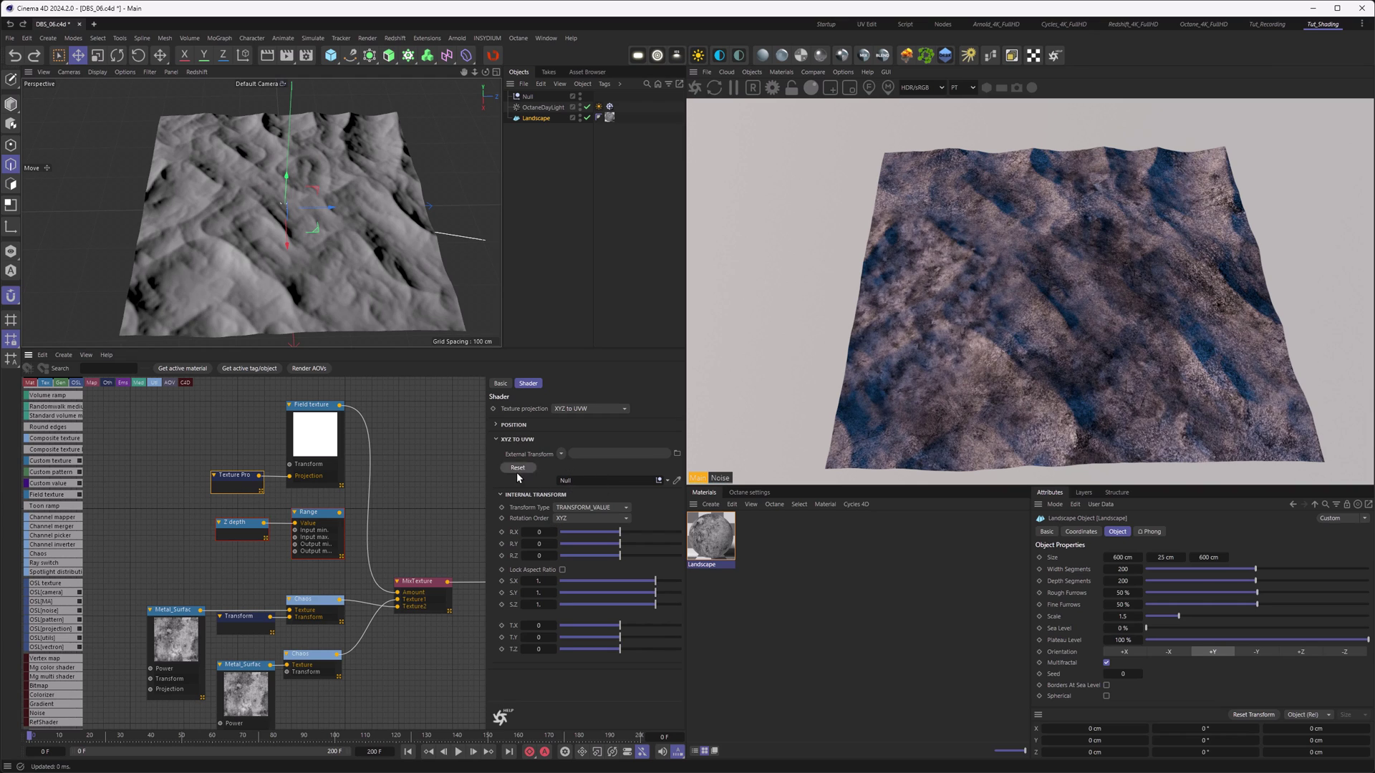
Step: Set the Texture Projection's position coordinates to World Space
click(519, 424)
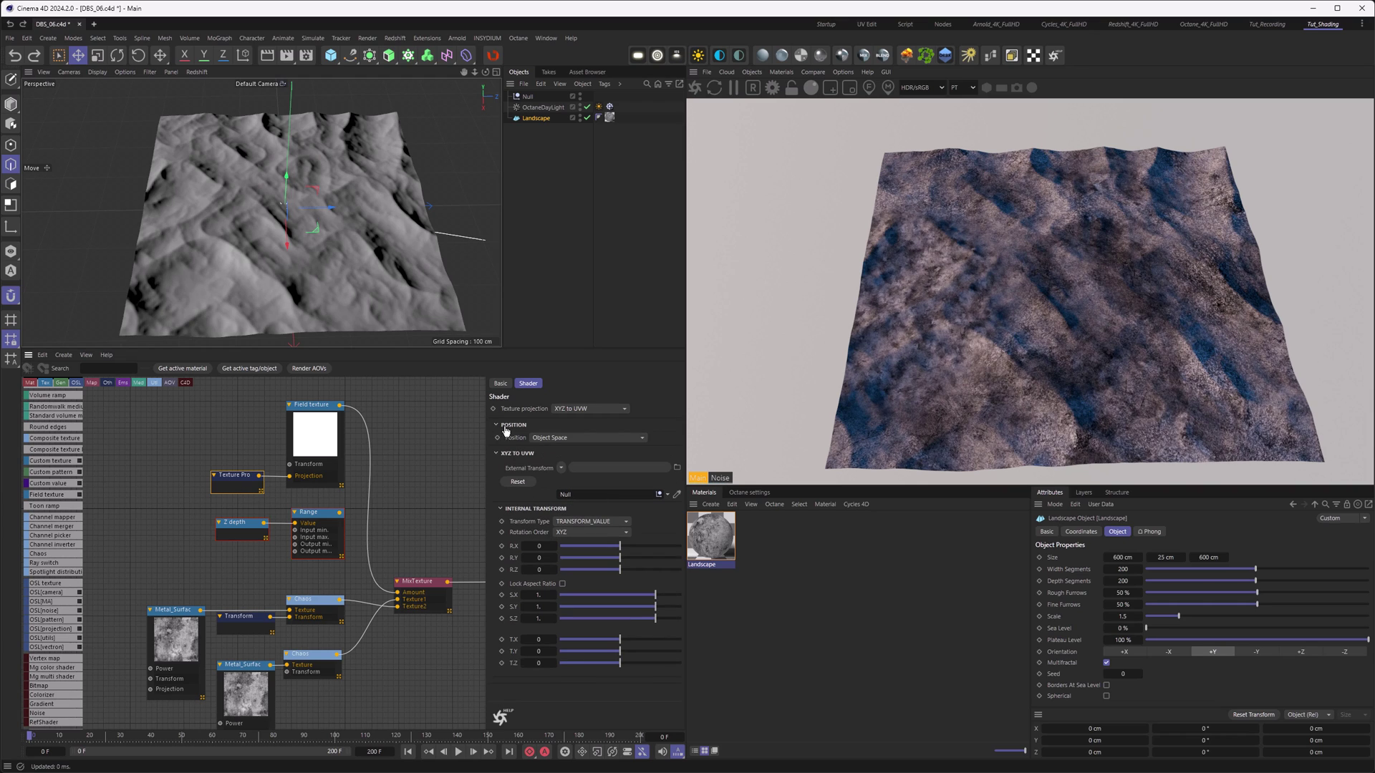
click(547, 440)
click(559, 451)
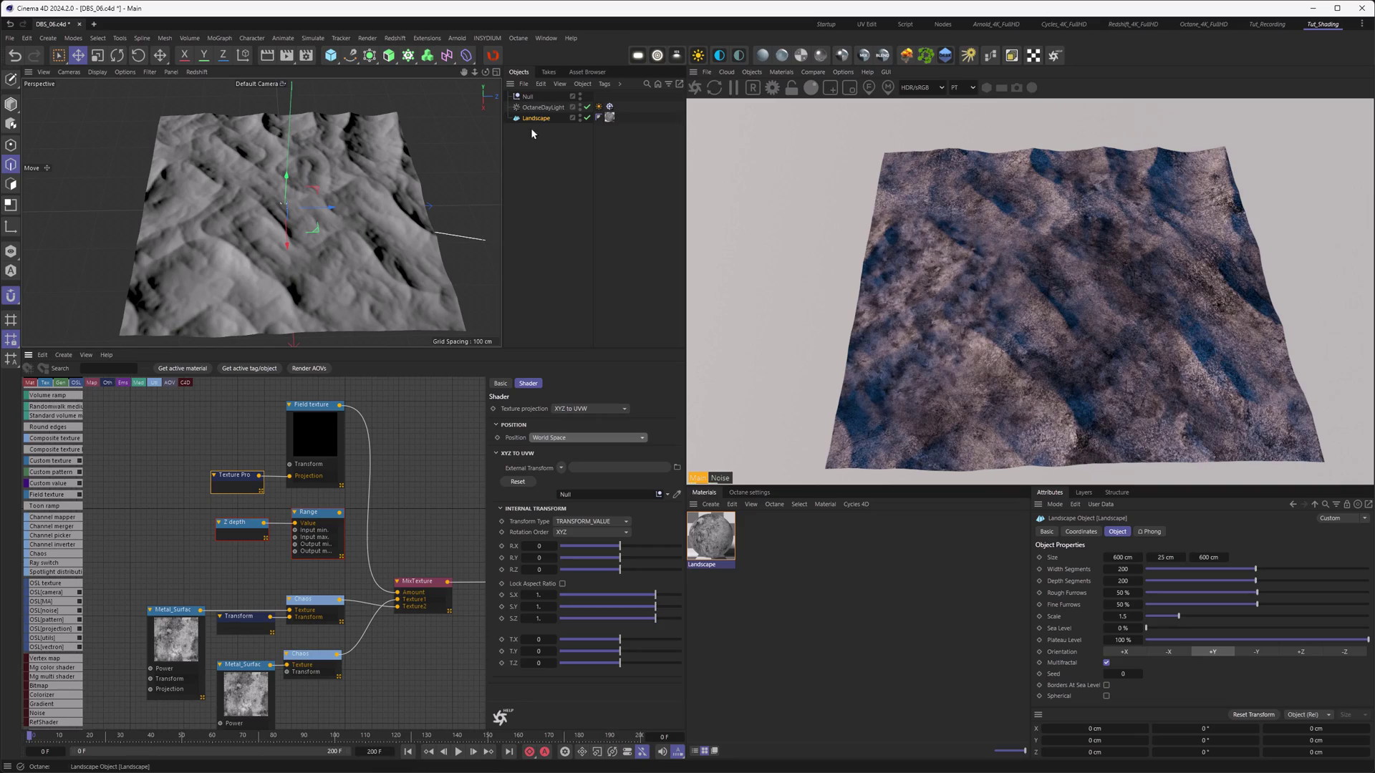
Step: Slide the Landscape sideways to test the world-space mask, and wire the Field texture directly into the Landscape material's Diffuse input to preview it
mouse_move(322, 208)
mouse_down()
mouse_move(375, 209)
mouse_move(304, 210)
mouse_up()
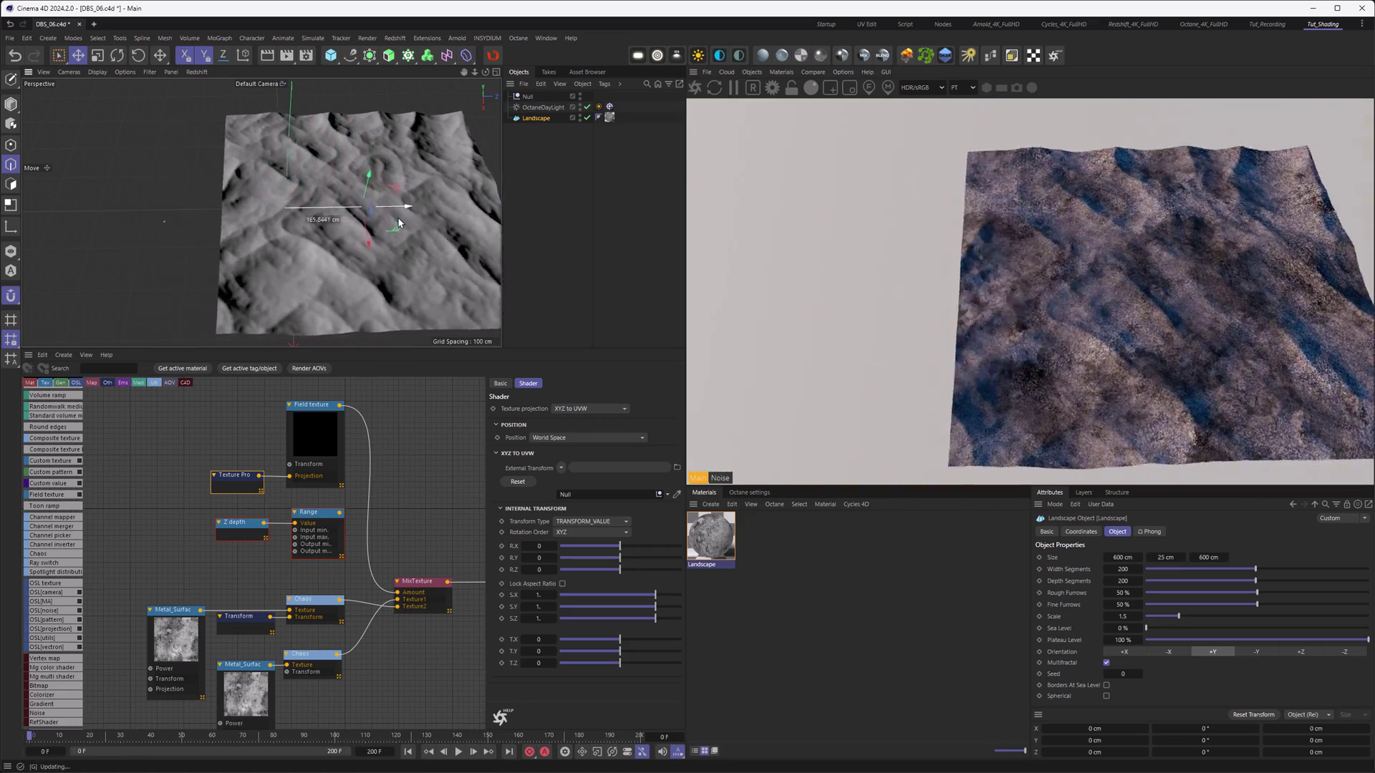
drag(395, 224, 334, 215)
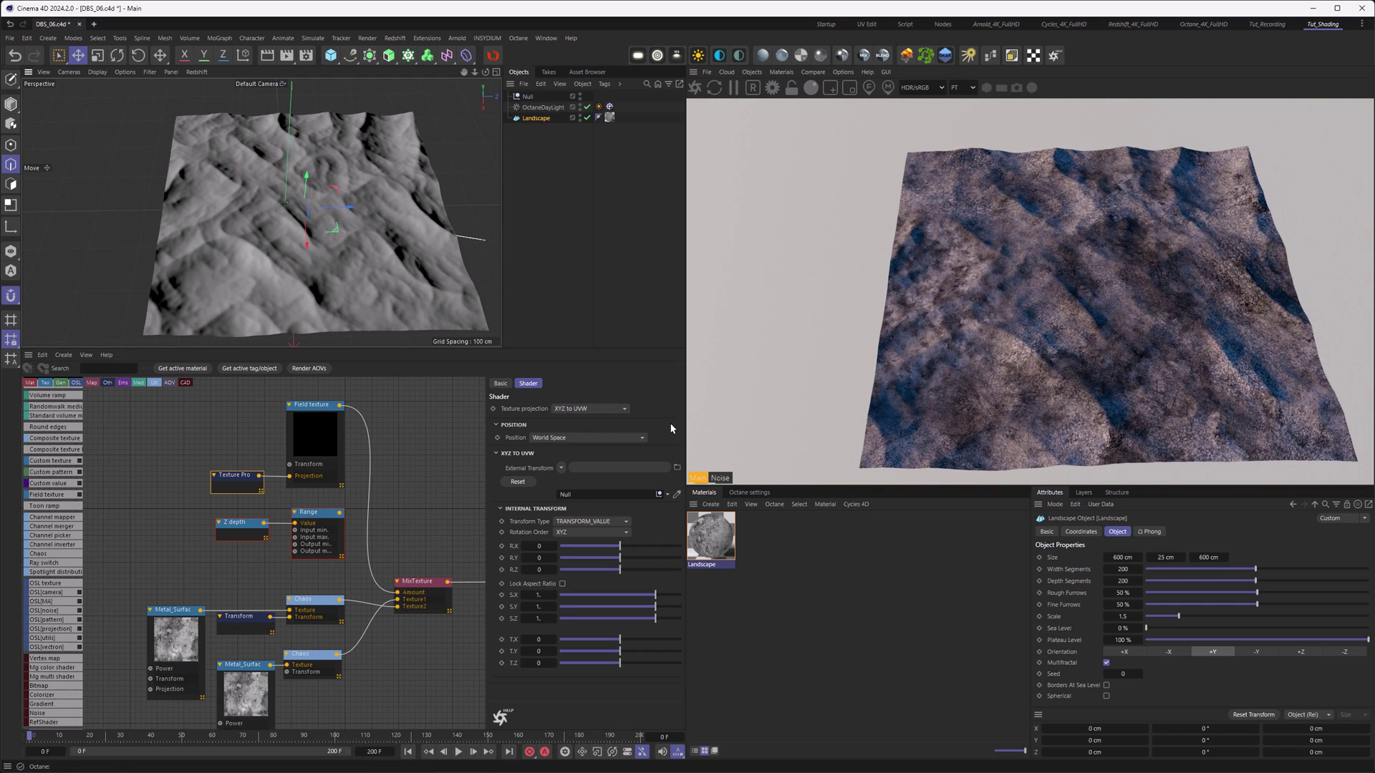
middle_drag(399, 466, 307, 452)
drag(247, 392, 471, 570)
drag(346, 208, 310, 209)
mouse_move(272, 244)
alt+middle_down()
mouse_move(331, 270)
mouse_move(269, 246)
alt+middle_up()
Step: Move the Null to the terrain's far right area to shift the spherical mask, and reconnect the MixTexture to the Landscape material's Diffuse input
click(527, 97)
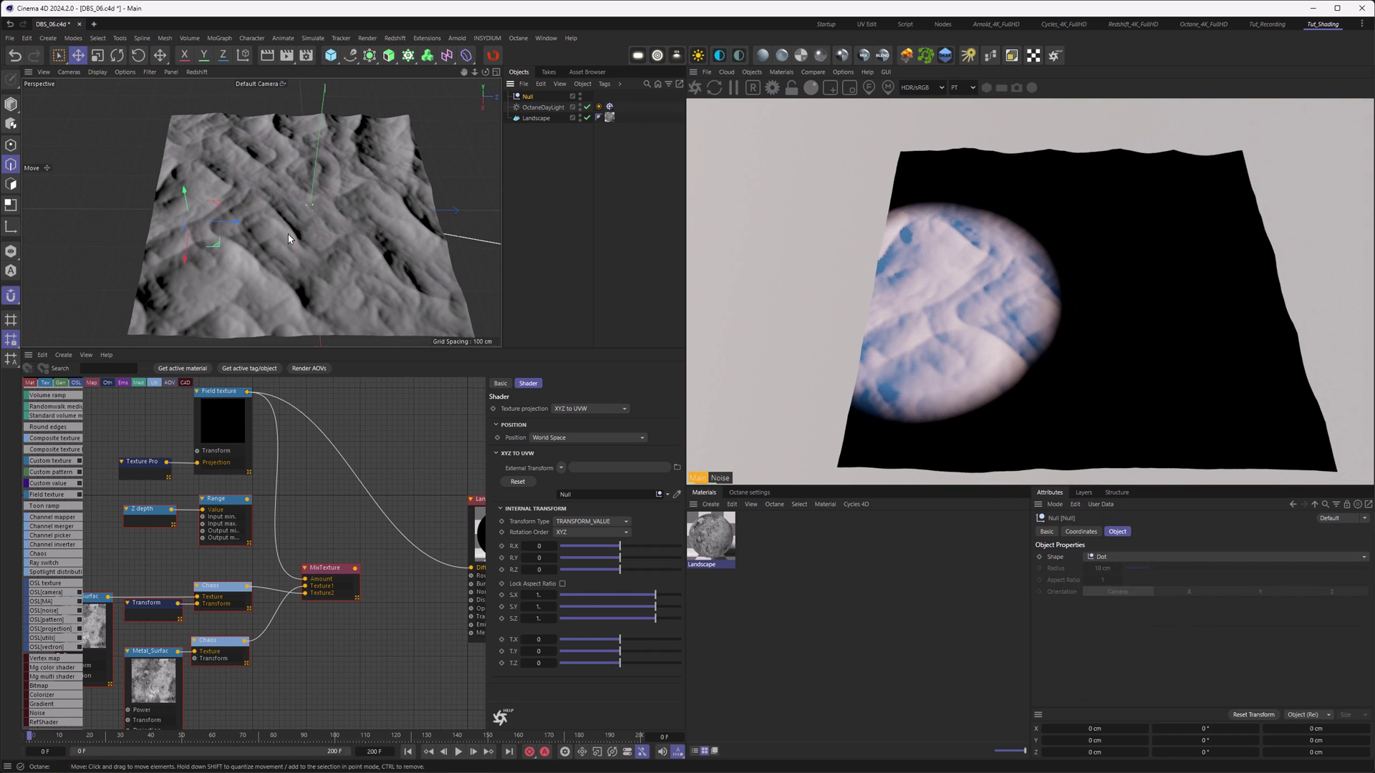
drag(217, 249, 362, 192)
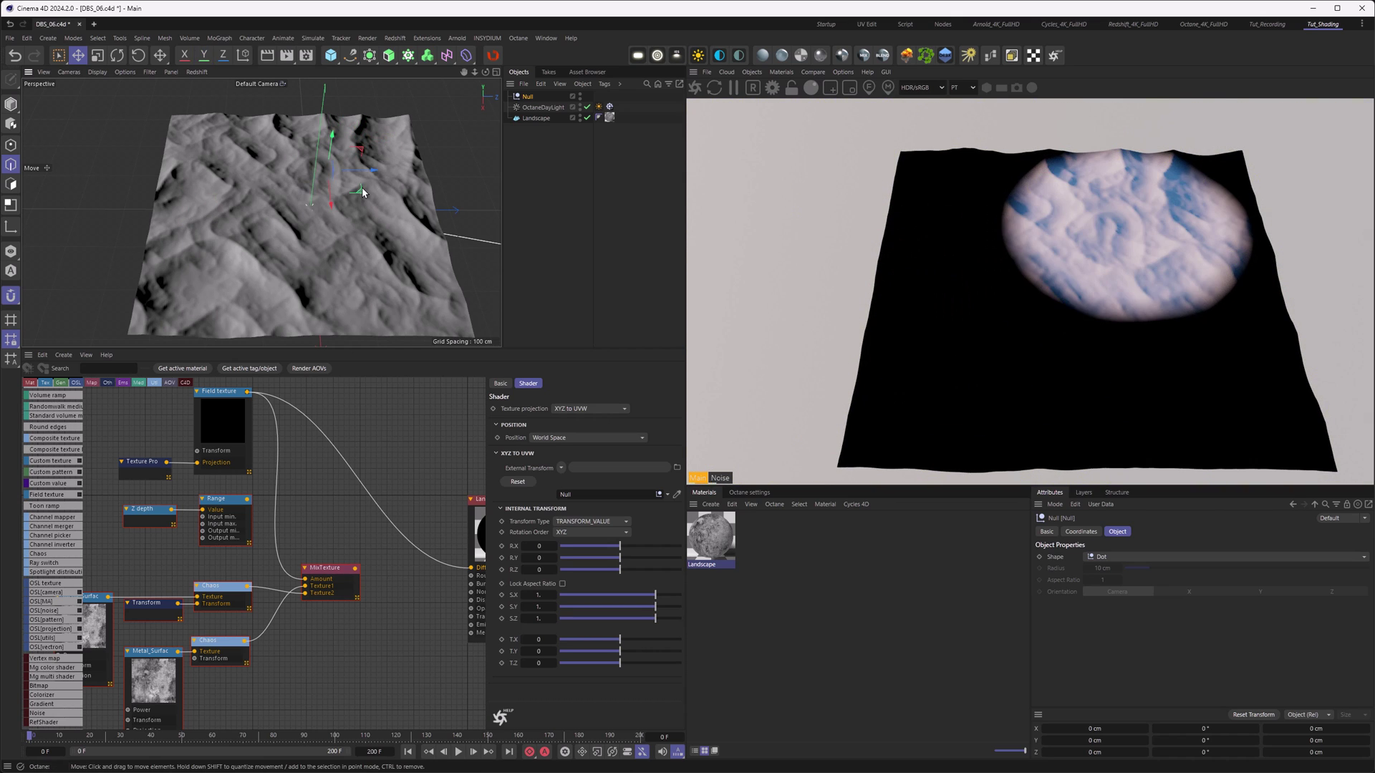
alt+middle_drag(345, 198, 333, 191)
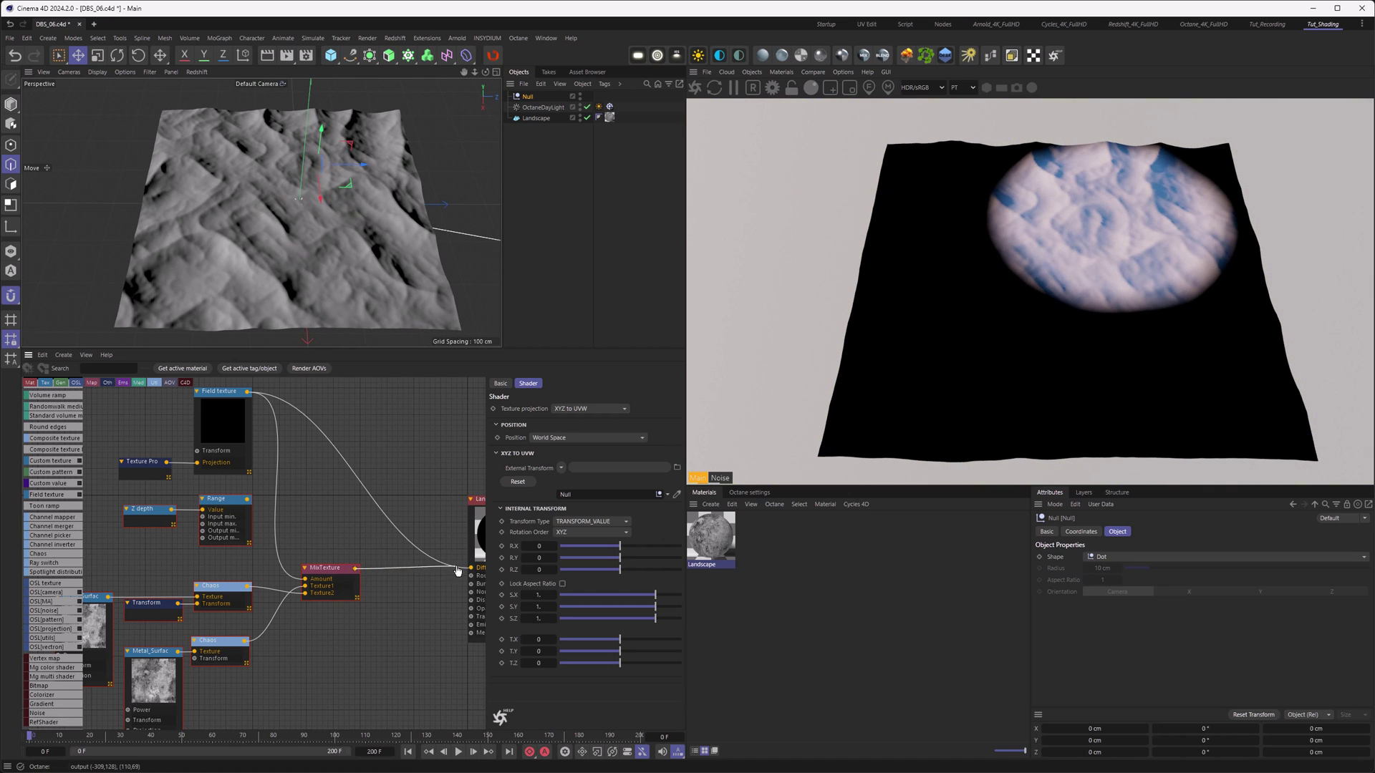
drag(469, 572, 470, 568)
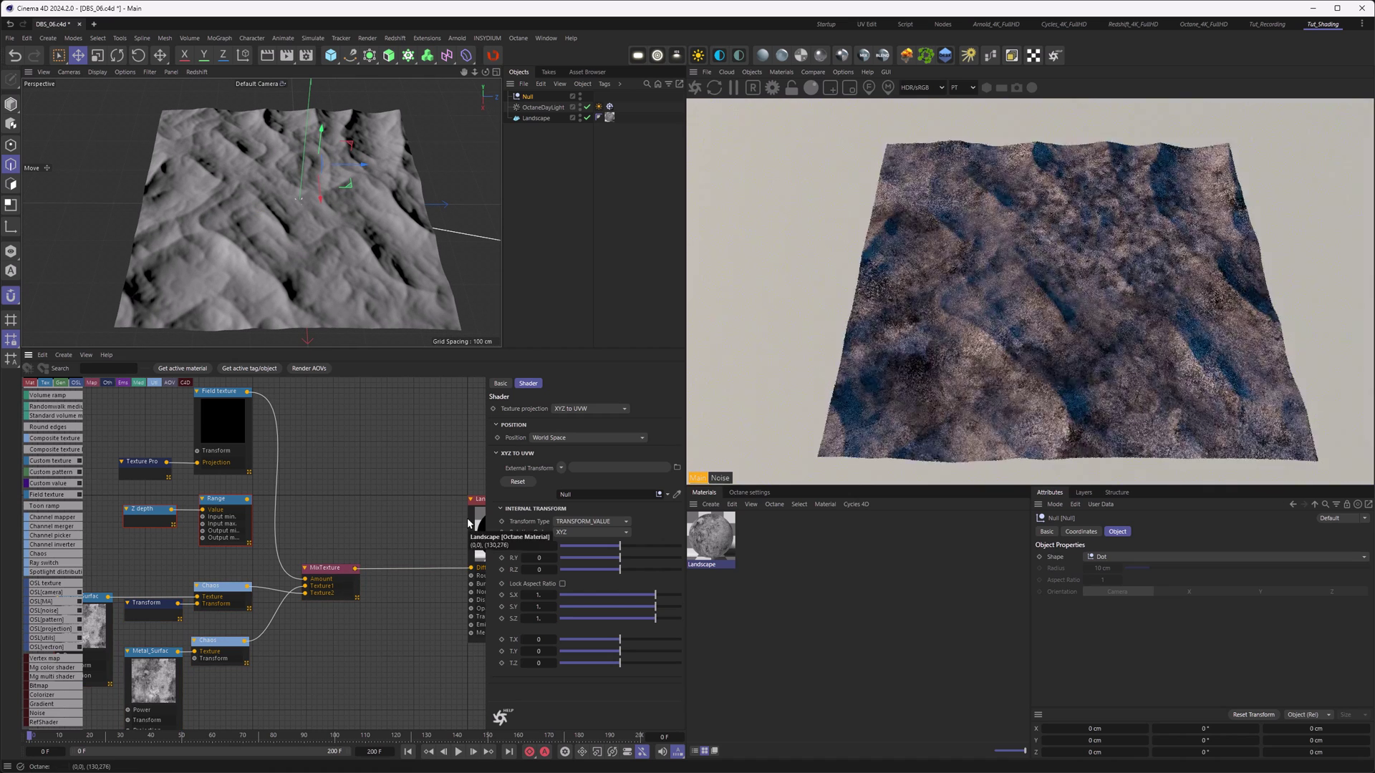